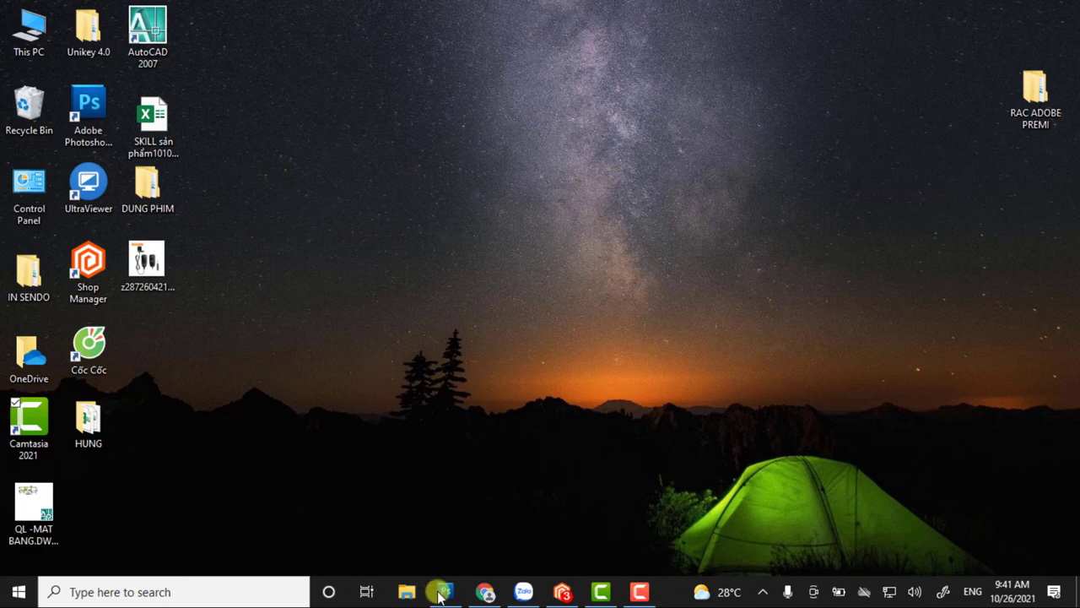
# - Restore the empty Photoshop window from the taskbar, minimize it, then restore it again
pyautogui.click(446, 594)
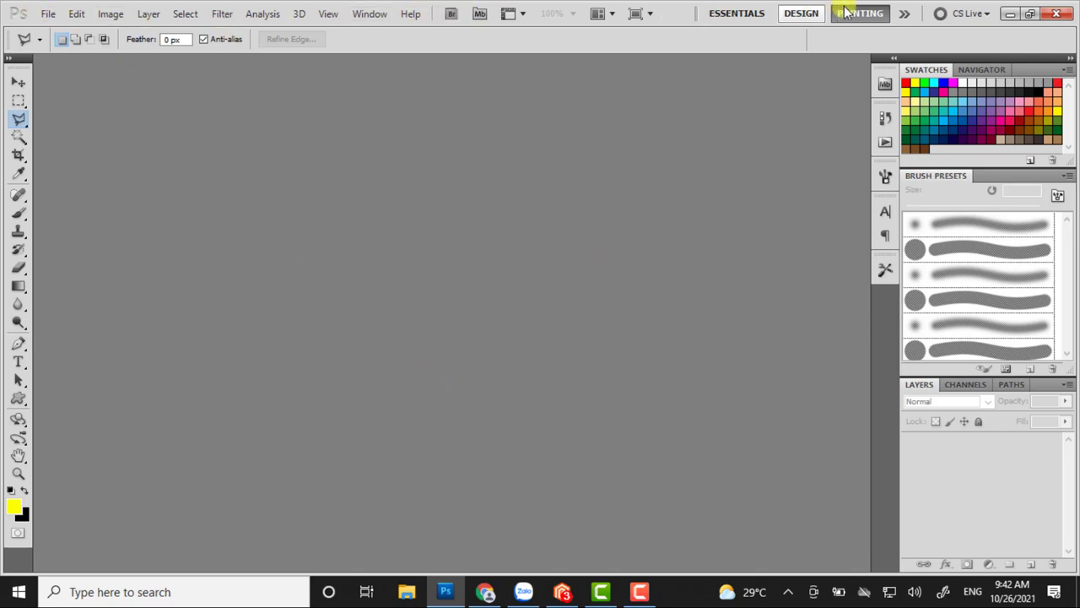
pyautogui.click(1010, 14)
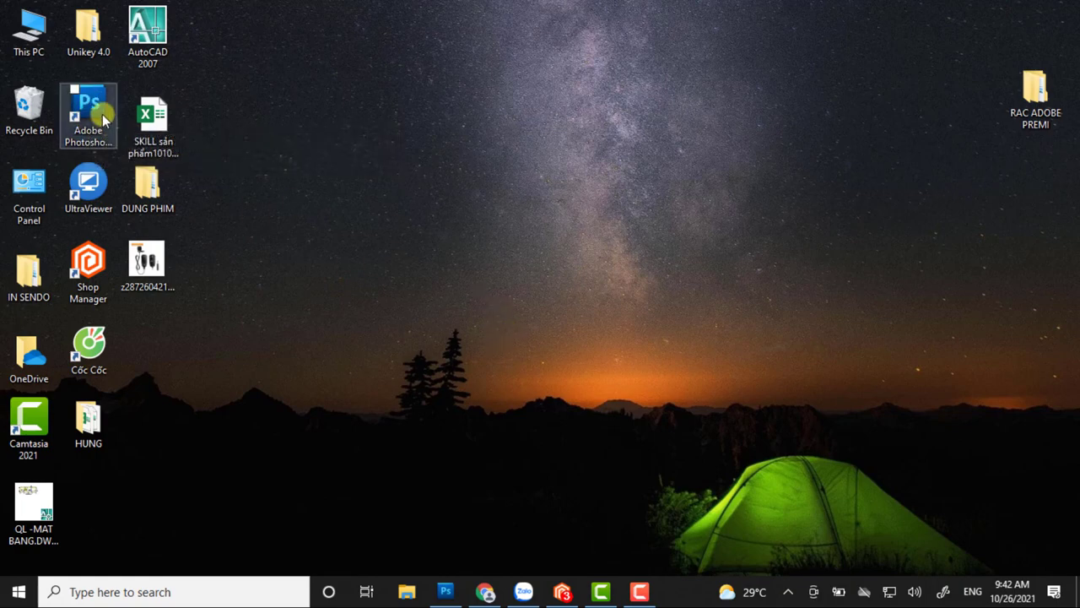
pyautogui.click(446, 582)
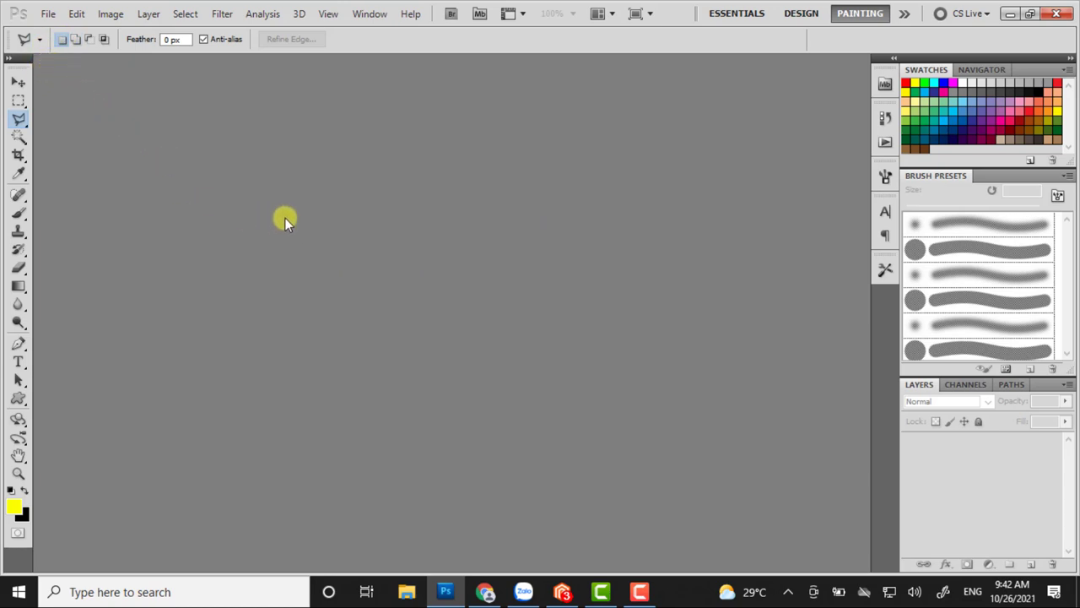
# - In the Open dialog, go up to Google Drive and into SHOP ANH NGUYEN > 2021
pyautogui.click(49, 15)
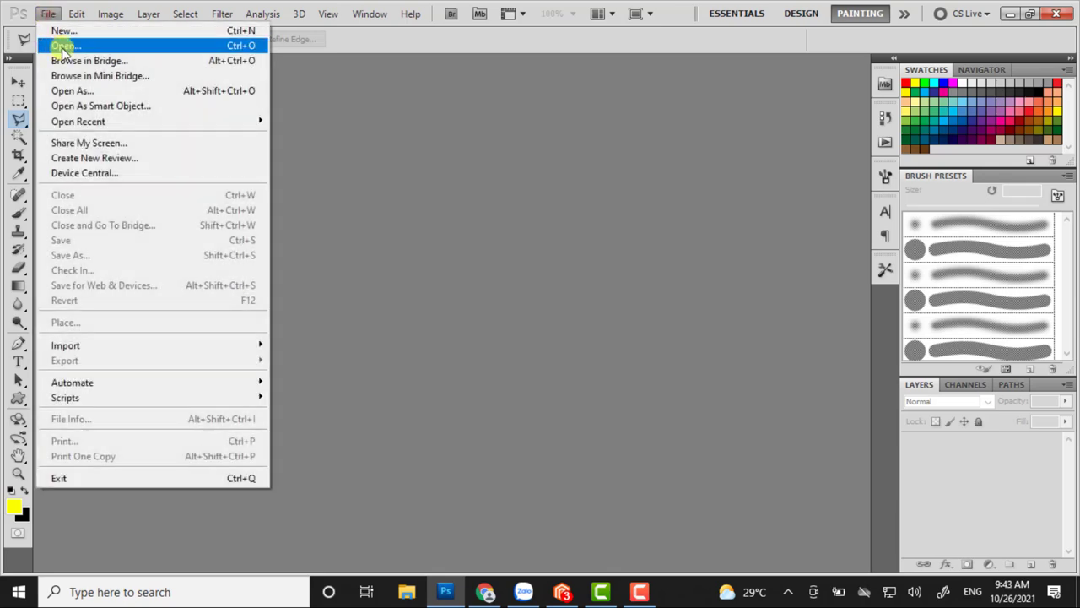
pyautogui.click(64, 47)
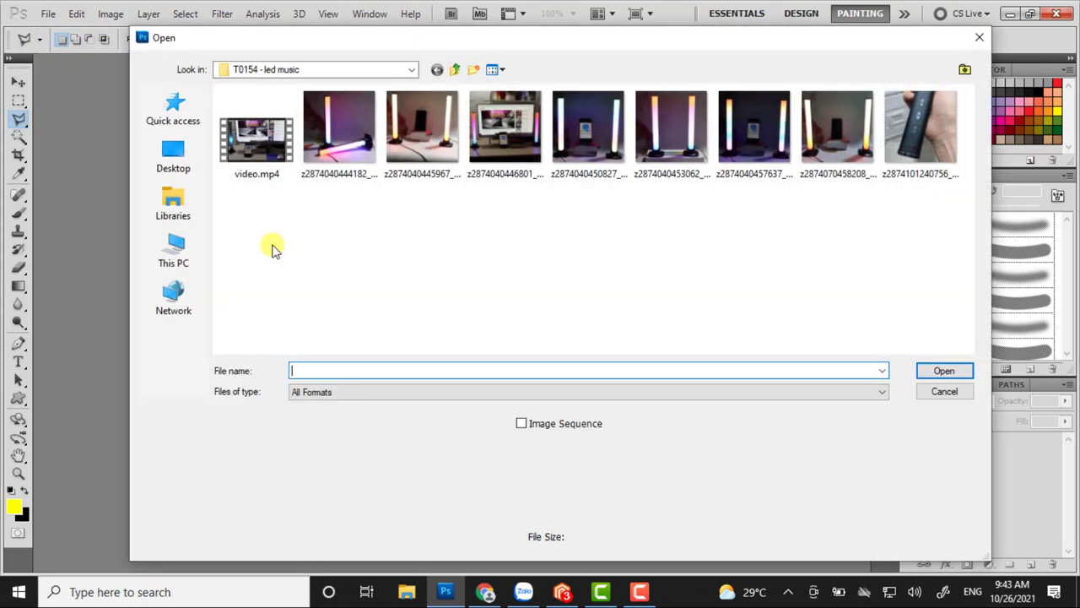
pyautogui.click(455, 70)
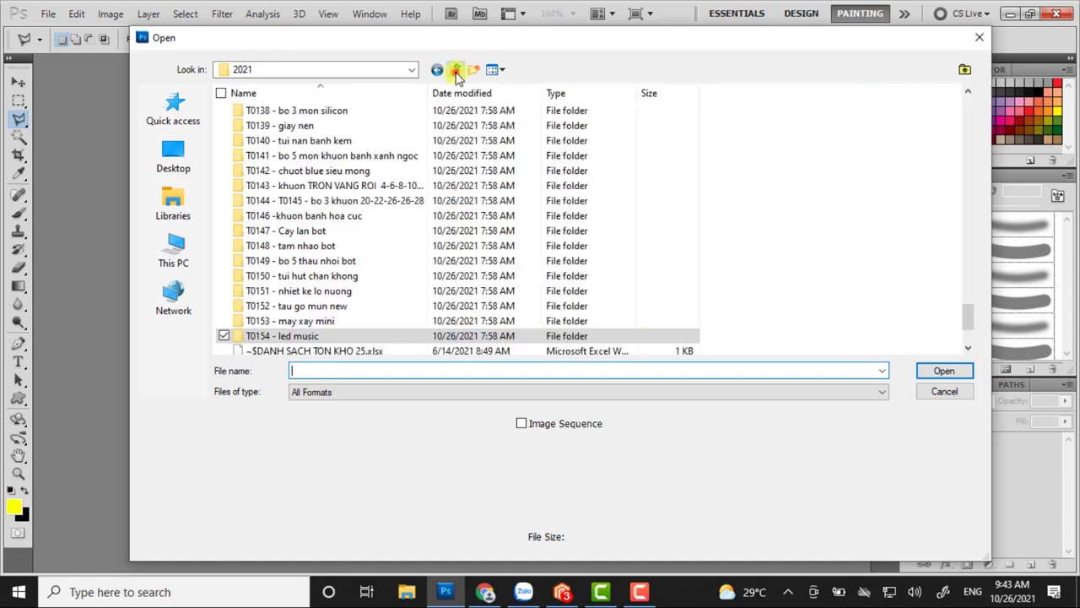
pyautogui.click(455, 70)
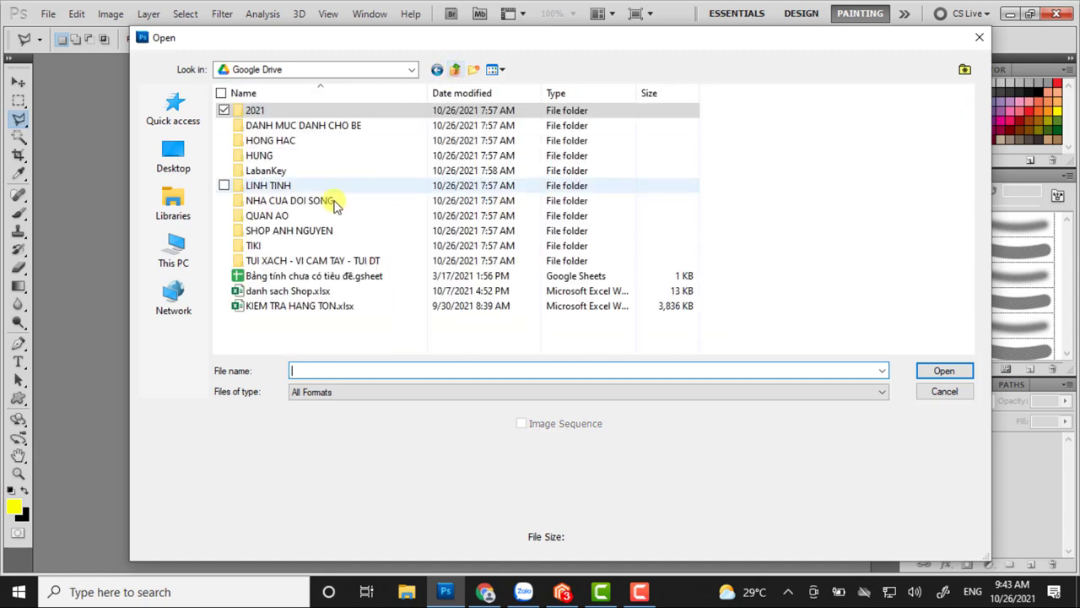
pyautogui.click(314, 237)
pyautogui.doubleClick(314, 234)
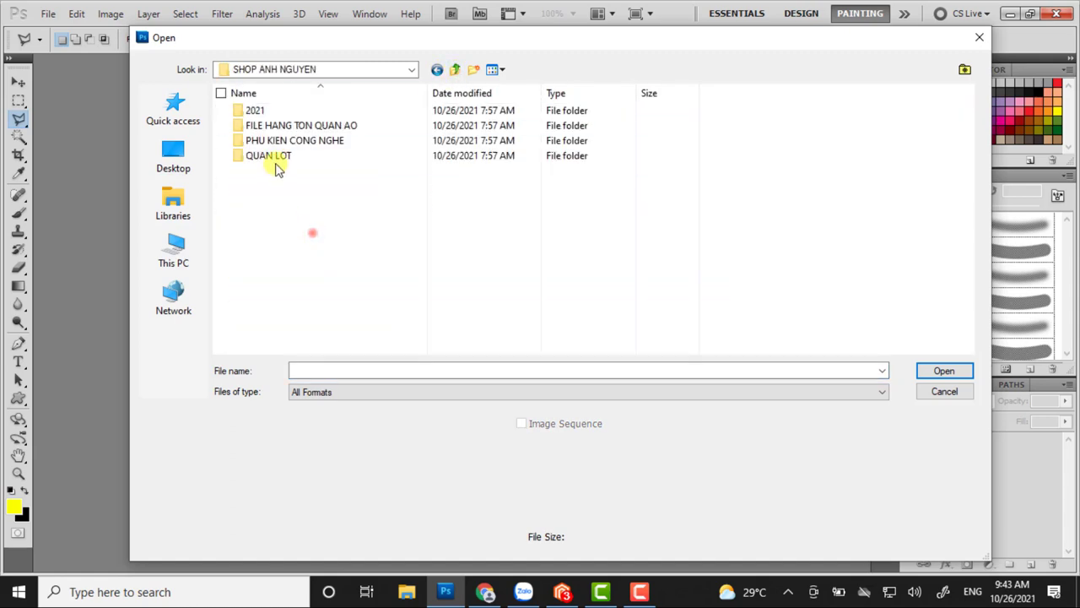
pyautogui.doubleClick(261, 110)
# - Enter the A079 - quan lot hungry folder and open the green-brief front-view photo
pyautogui.scroll(-10, 379, 321)
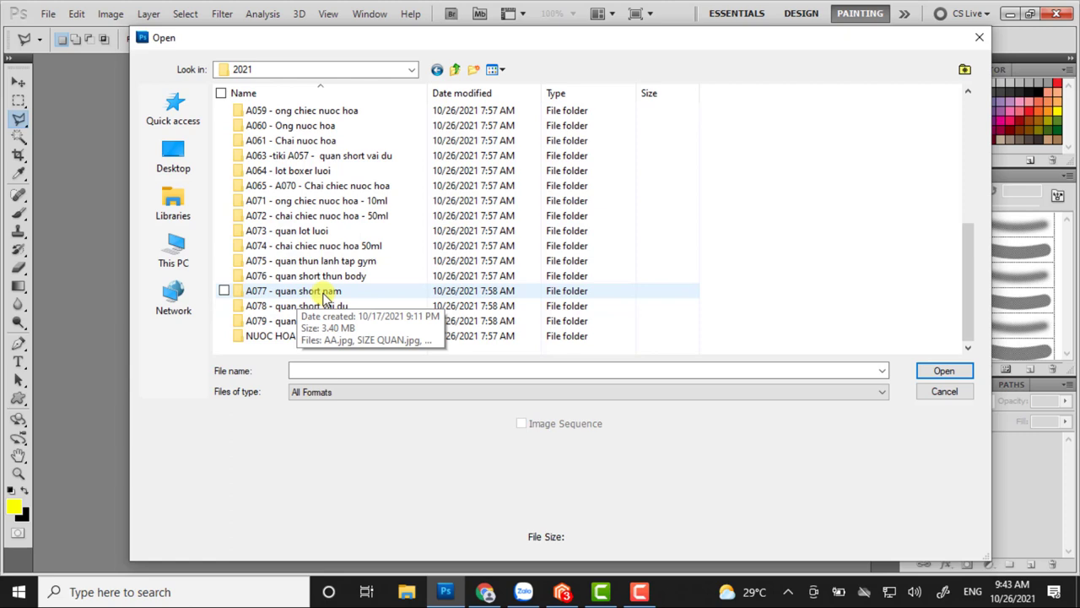
pyautogui.click(297, 324)
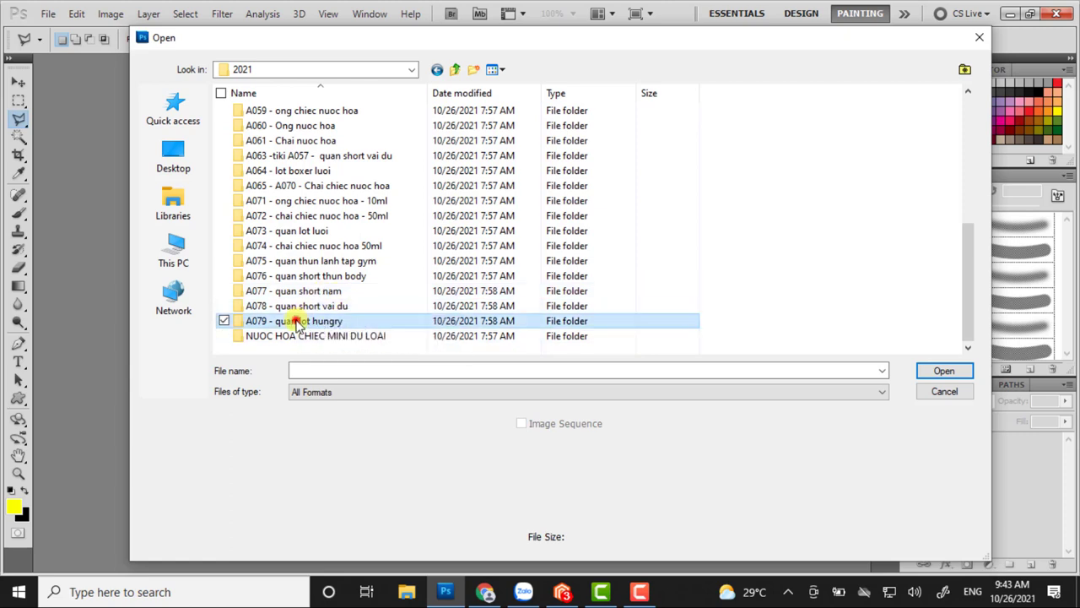
pyautogui.doubleClick(297, 324)
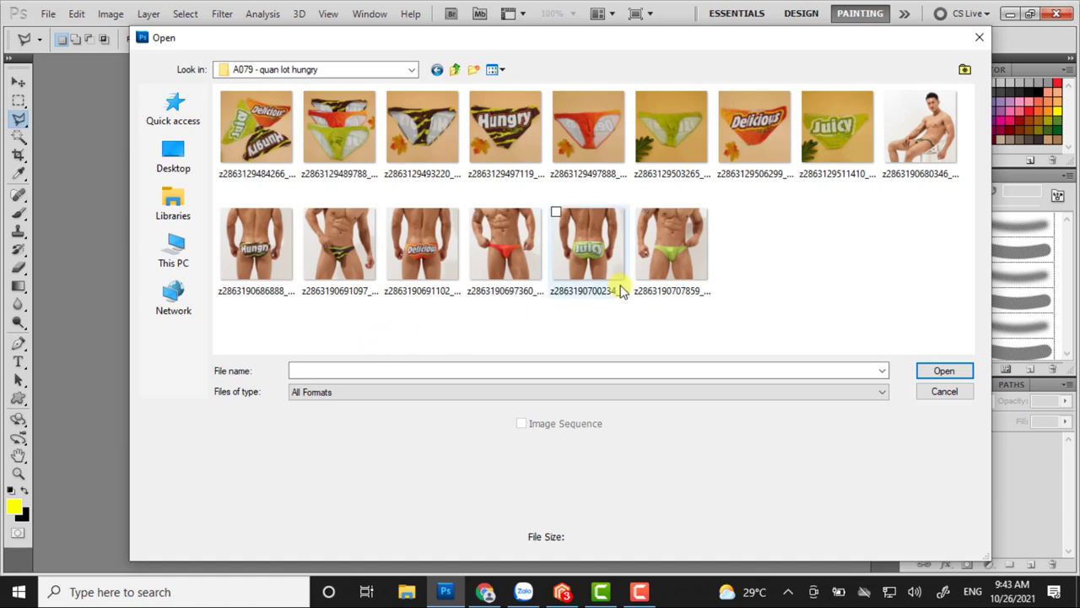
pyautogui.moveTo(671, 245)
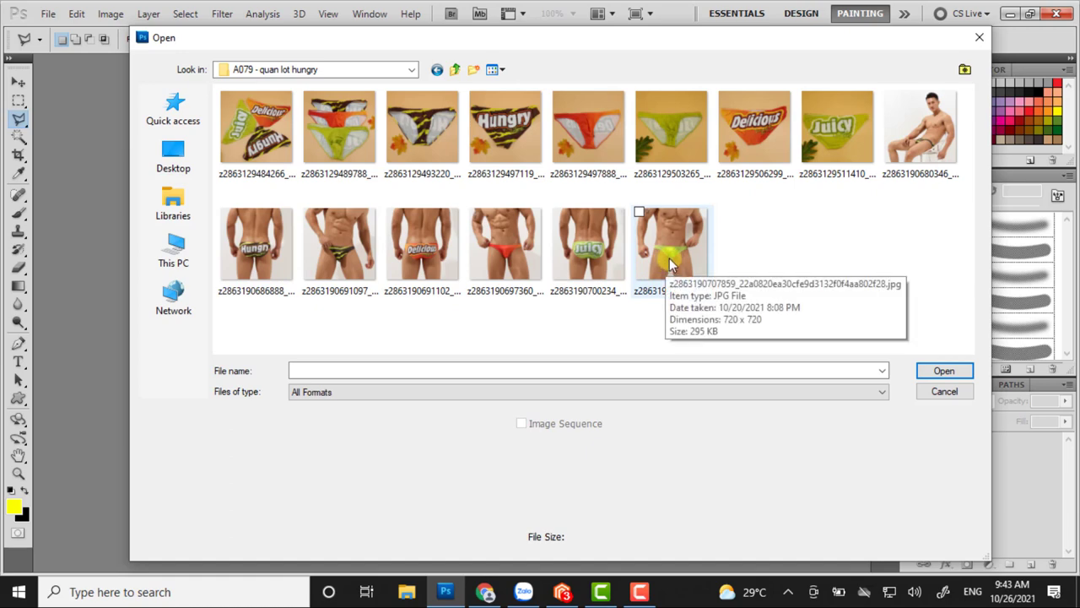
pyautogui.click(616, 314)
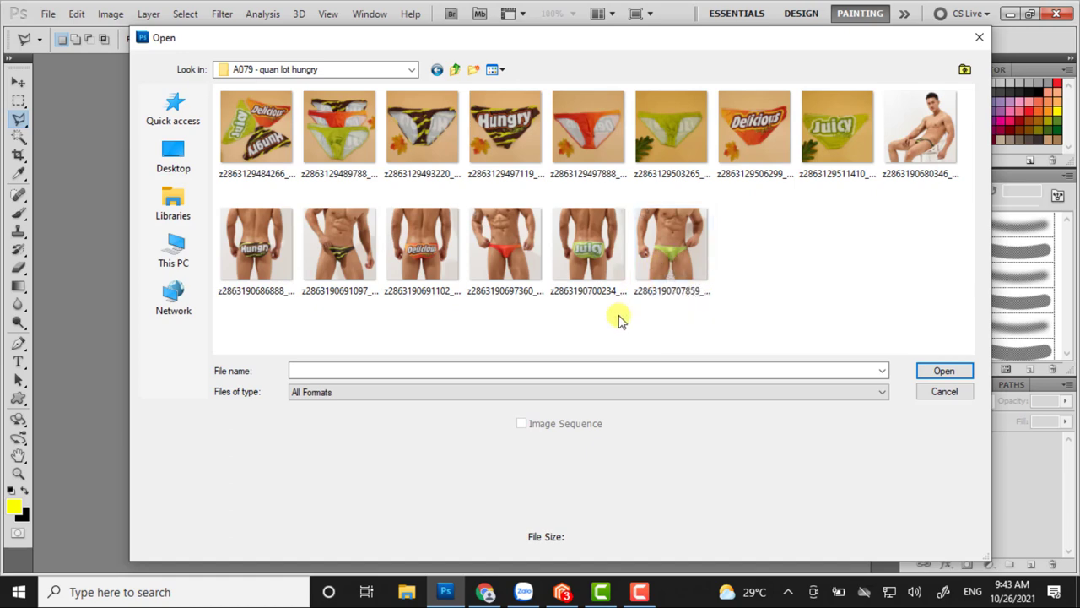
pyautogui.doubleClick(657, 242)
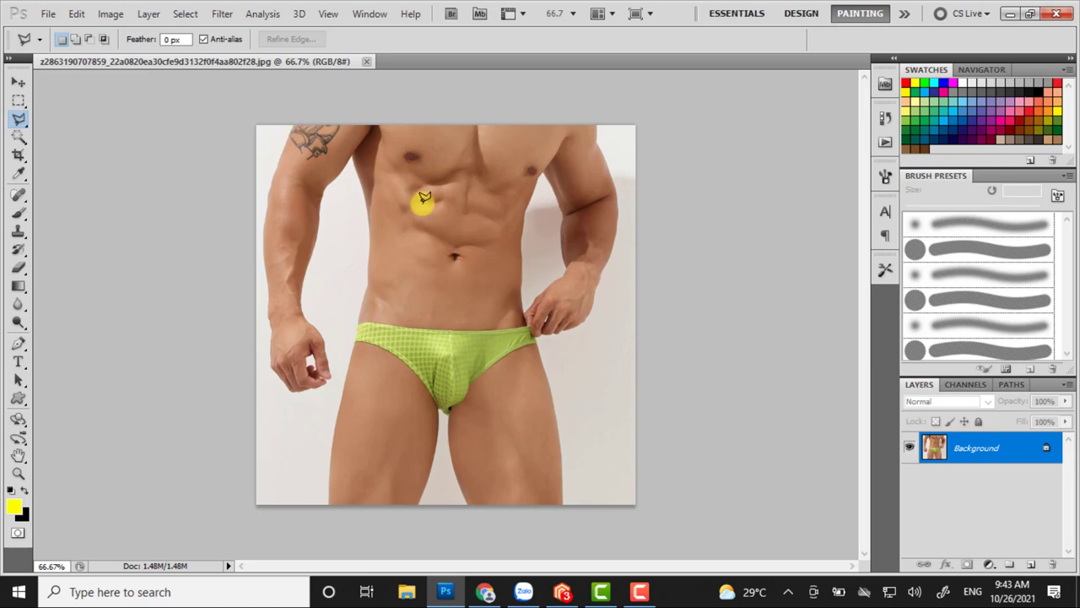
pyautogui.click(50, 13)
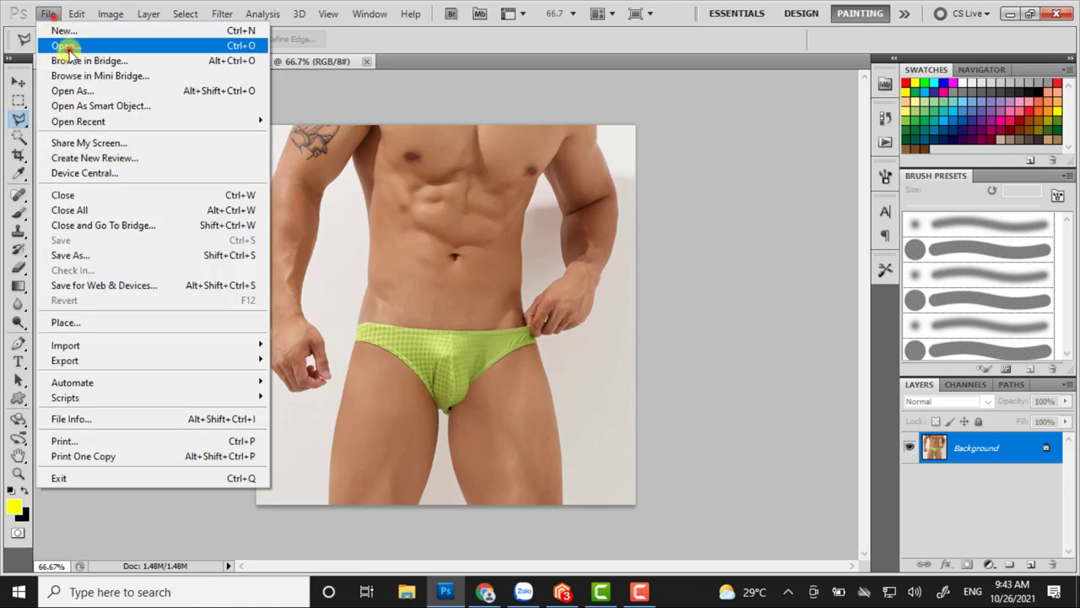
# - Open the orange-brief model photo as a second document and make its tab active
pyautogui.click(68, 44)
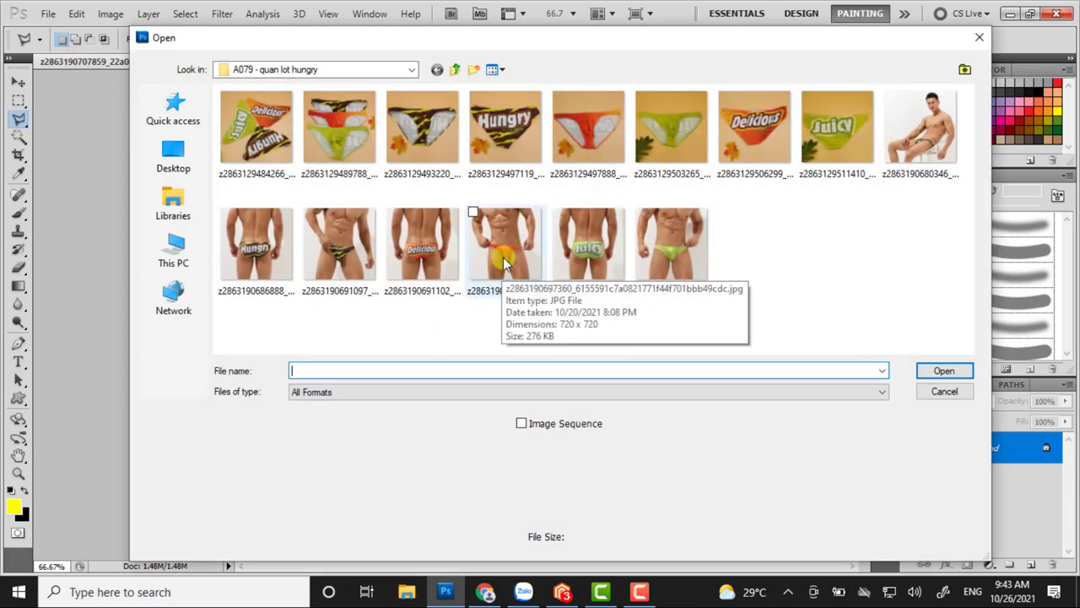
pyautogui.doubleClick(504, 251)
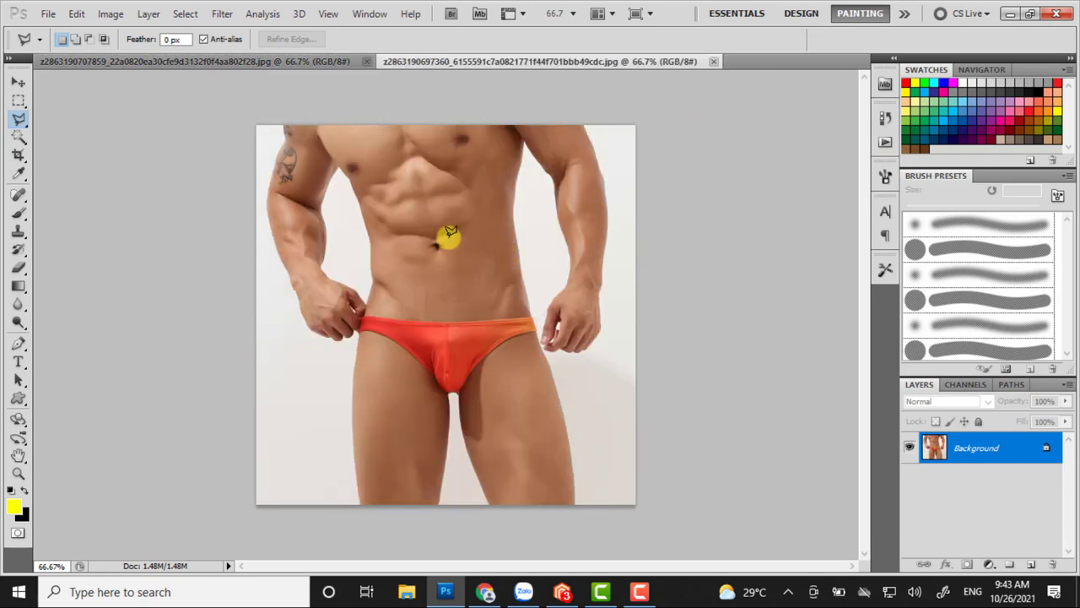
pyautogui.click(239, 62)
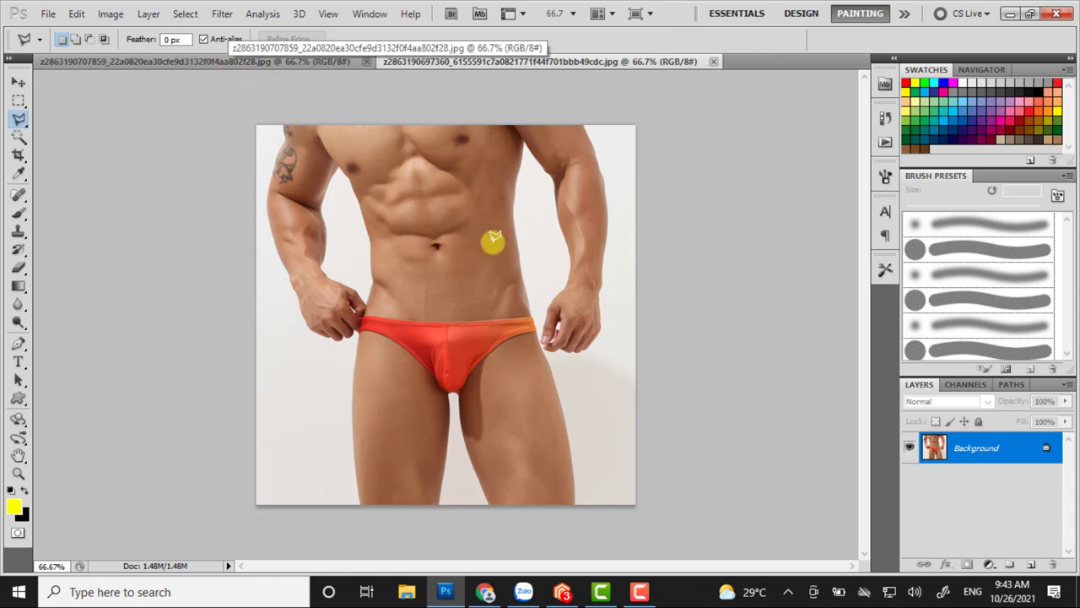
pyautogui.click(242, 62)
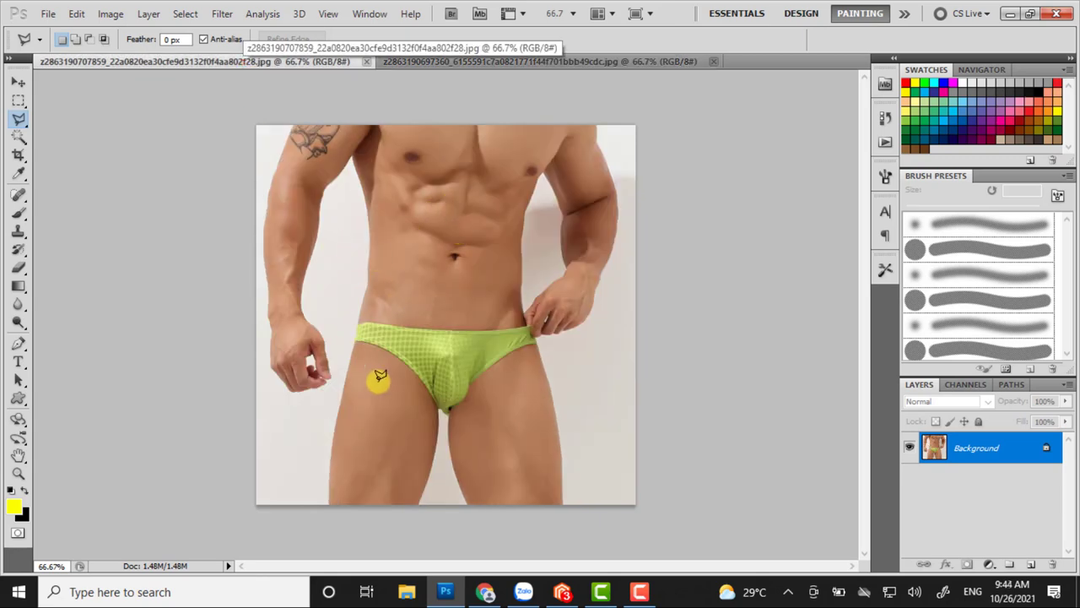
pyautogui.click(469, 62)
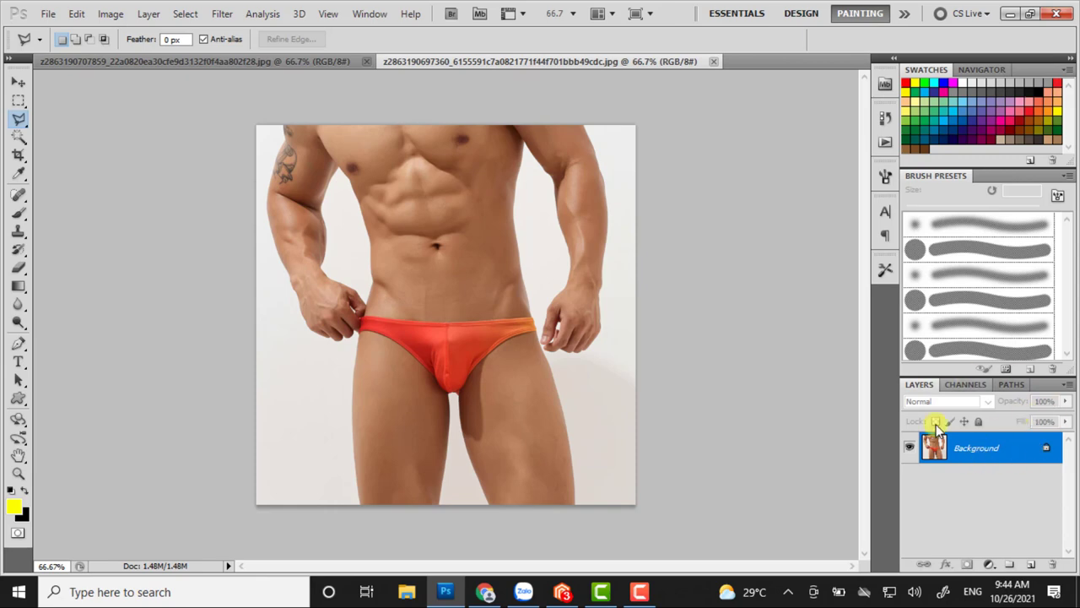
# - Convert the orange-brief photo's locked Background into an editable Layer 0
pyautogui.click(1020, 453)
pyautogui.doubleClick(1024, 449)
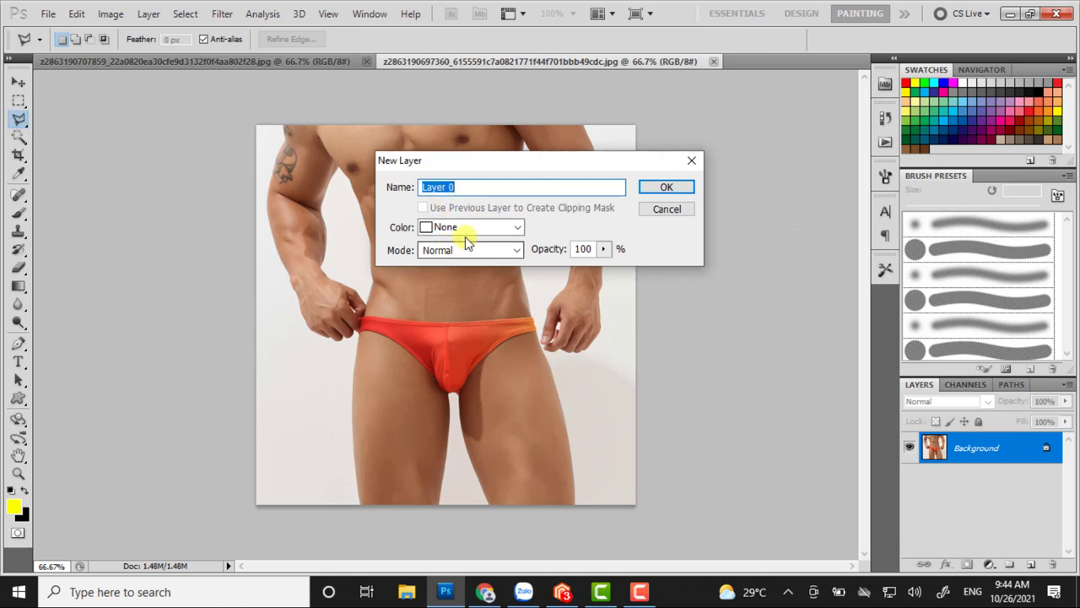
pyautogui.click(662, 187)
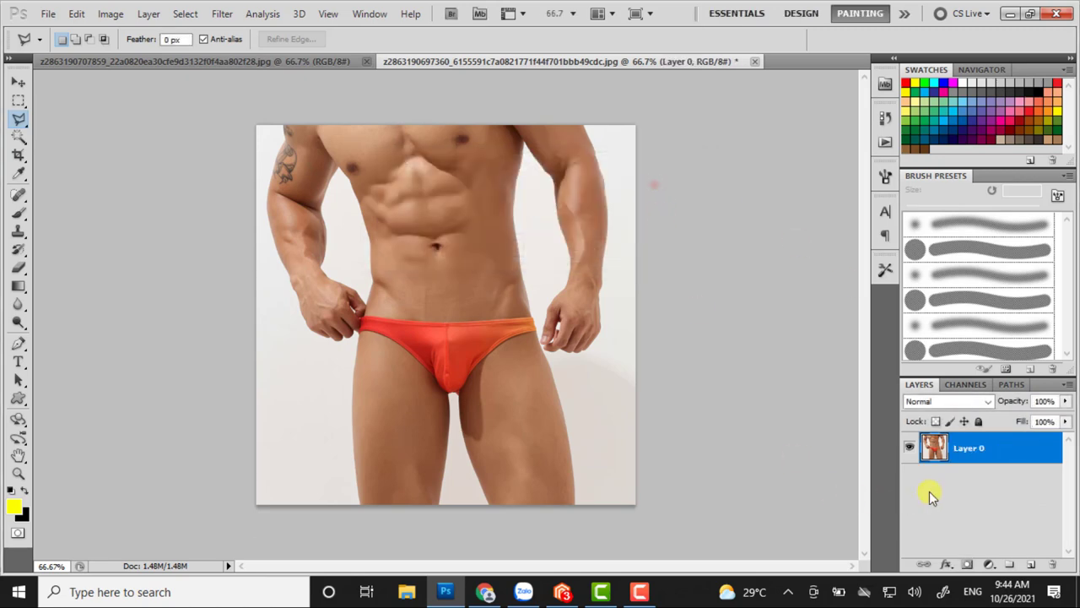
pyautogui.doubleClick(977, 458)
pyautogui.press('Return')
# - Select the white backdrop right of the model with the Magic Wand Tool
pyautogui.click(22, 136)
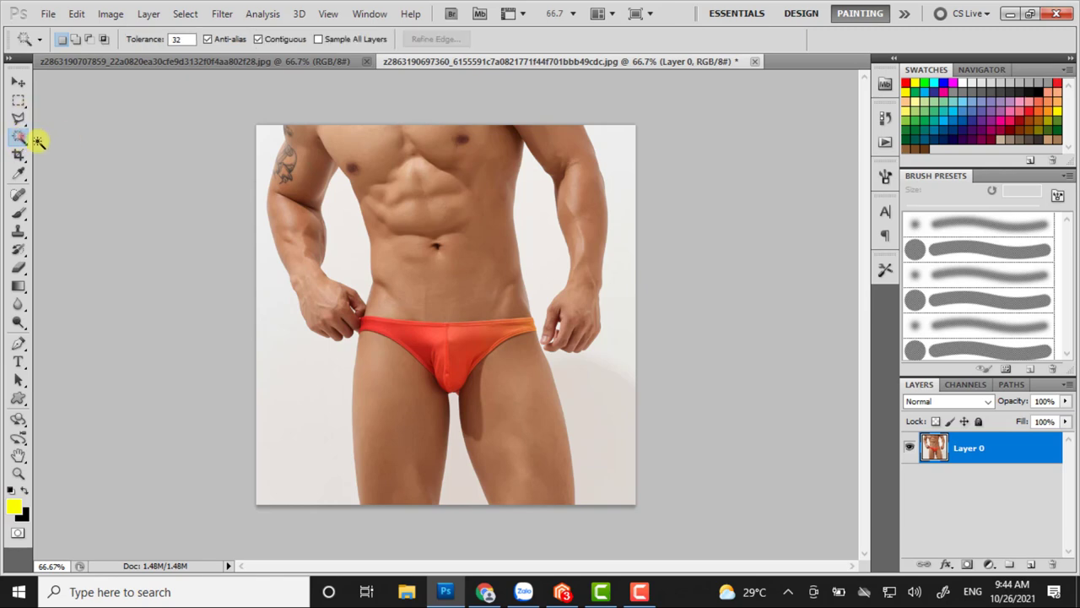
pyautogui.click(23, 140)
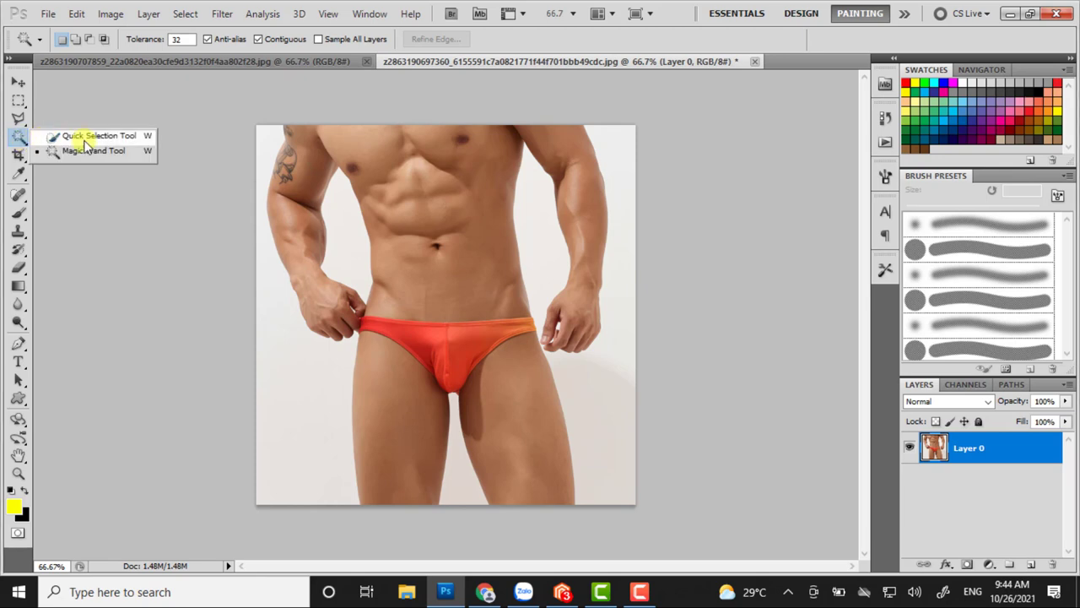
pyautogui.click(90, 156)
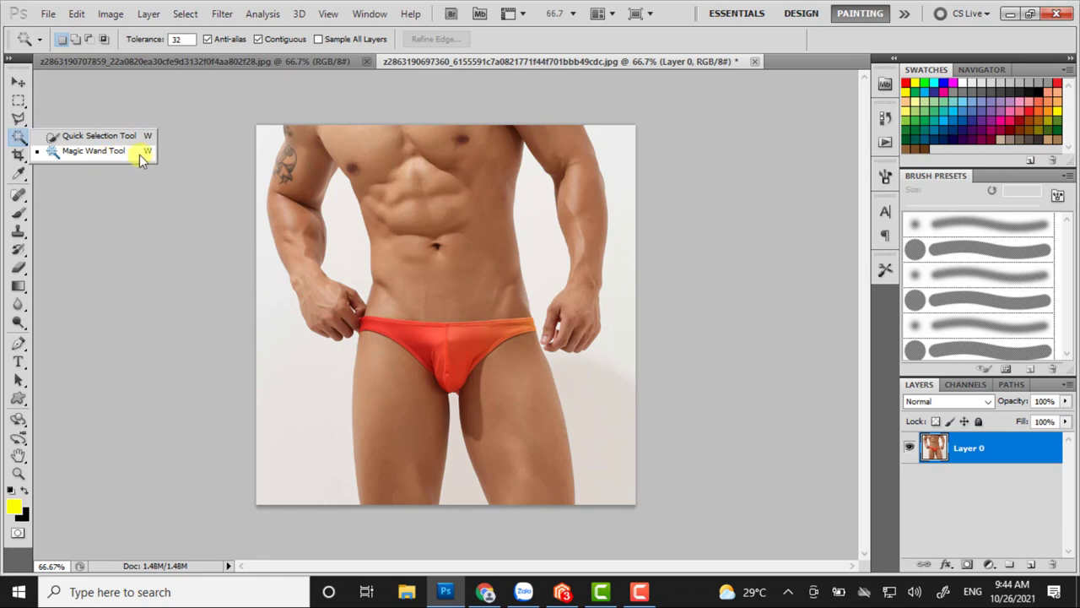
pyautogui.click(108, 152)
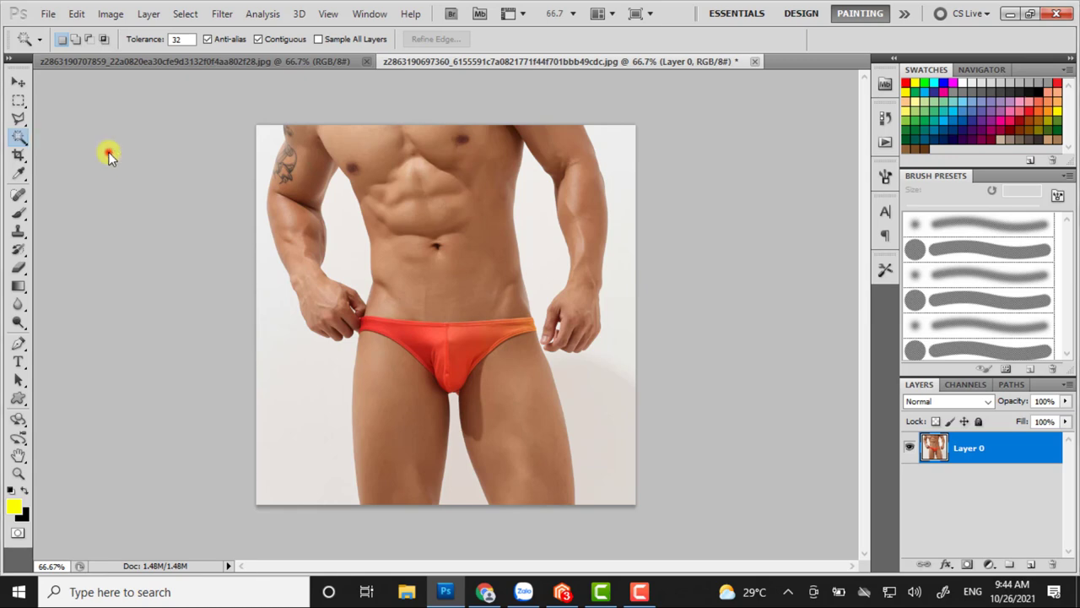
pyautogui.click(622, 169)
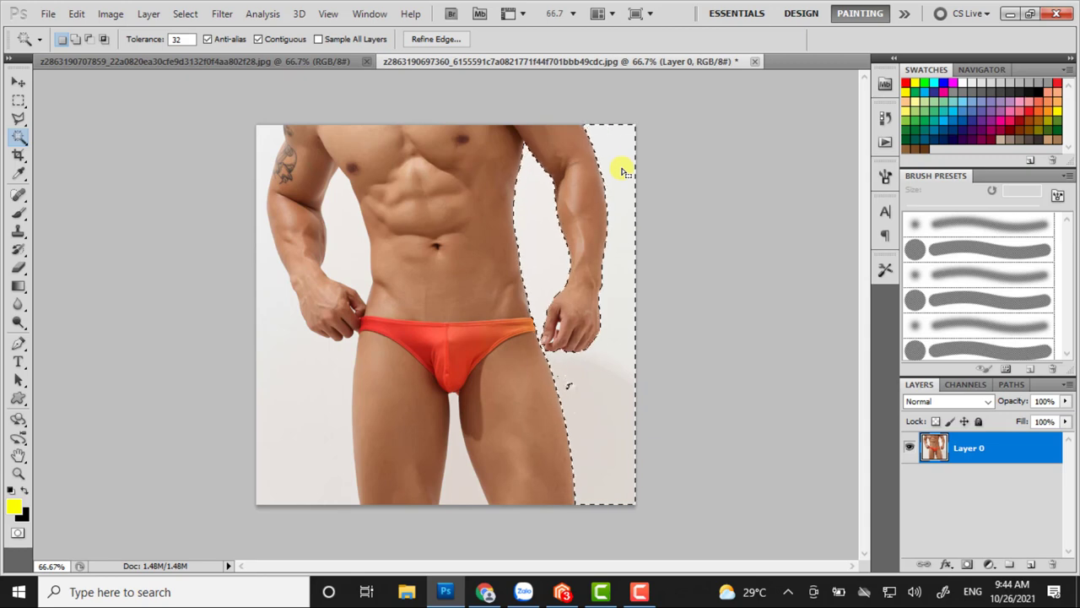
# - Delete the white backdrop on the right, beside the arm, on the left, and between the legs
pyautogui.press('Delete')
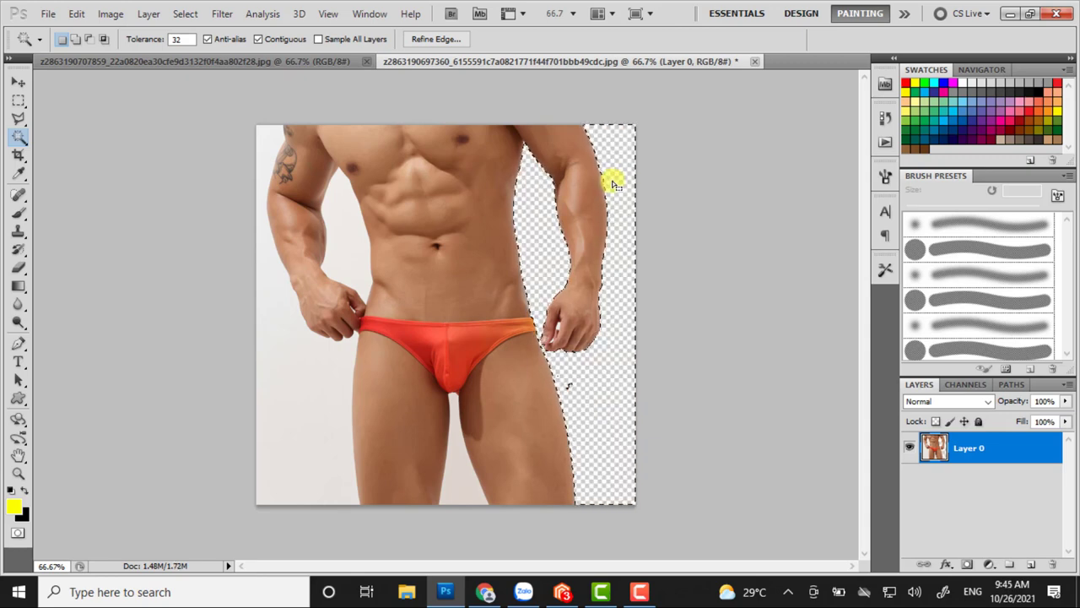
pyautogui.click(345, 240)
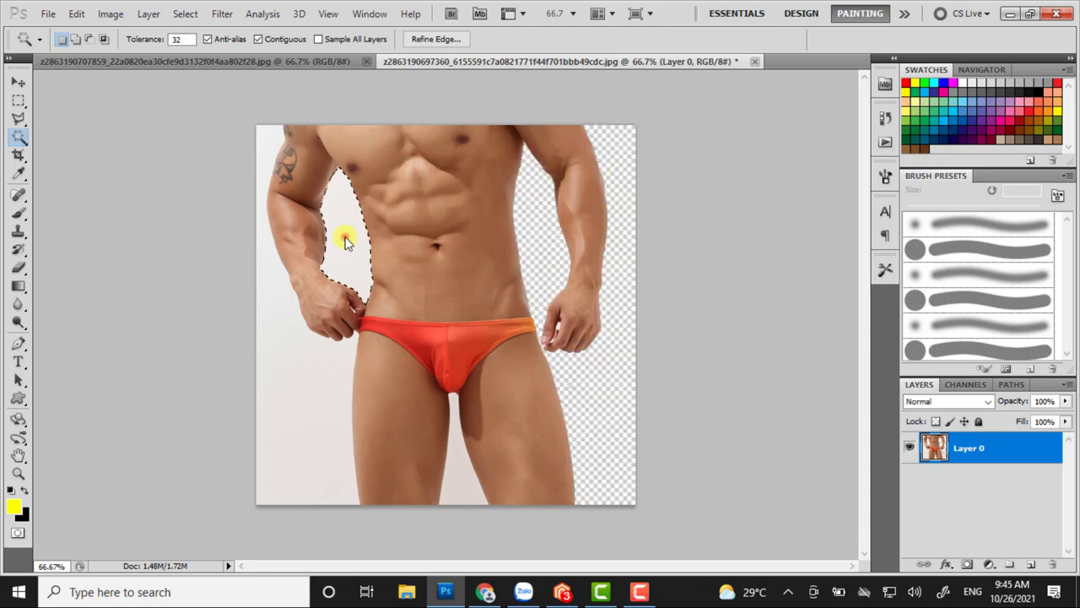
pyautogui.press('Delete')
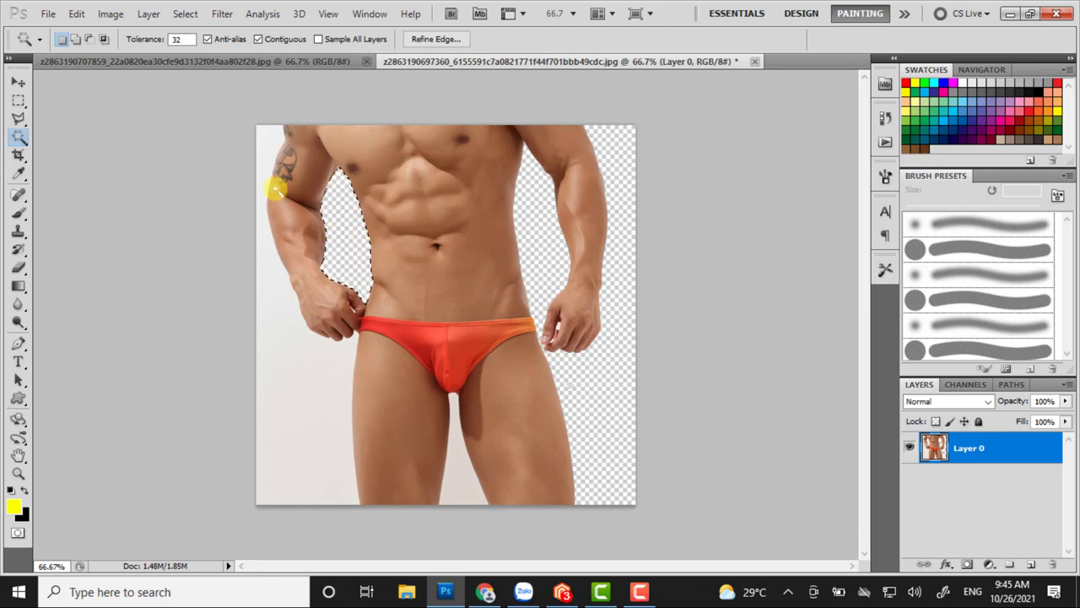
pyautogui.click(267, 159)
pyautogui.press('Delete')
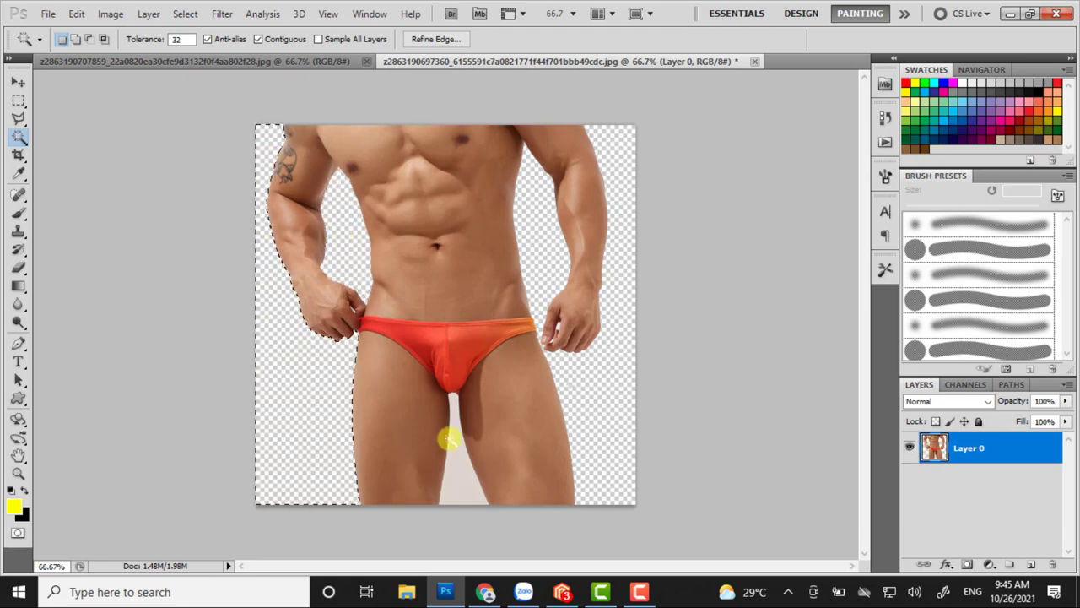
pyautogui.click(463, 471)
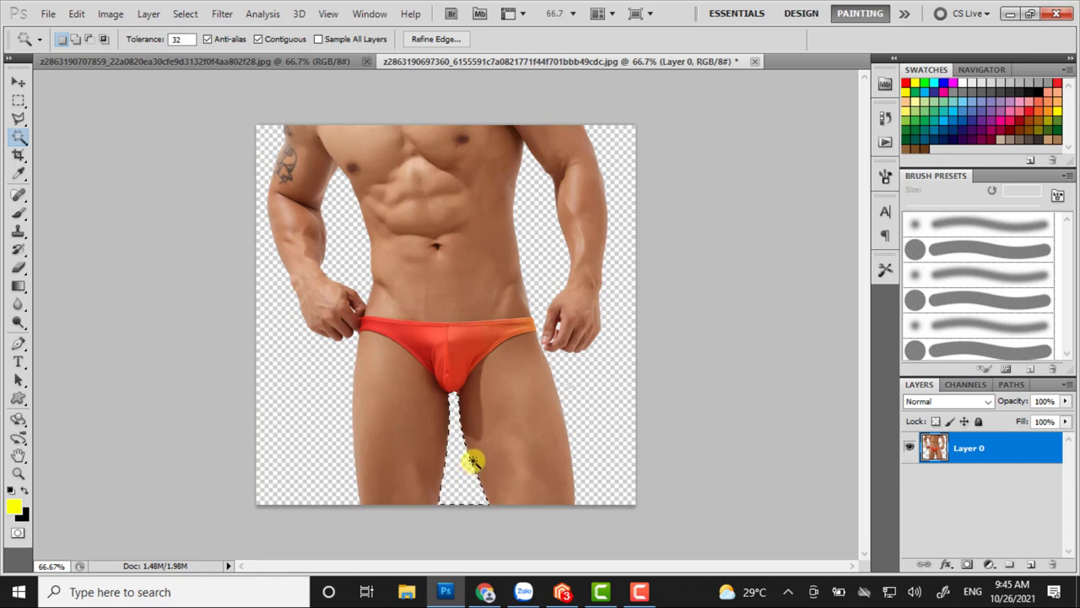
pyautogui.press('Delete')
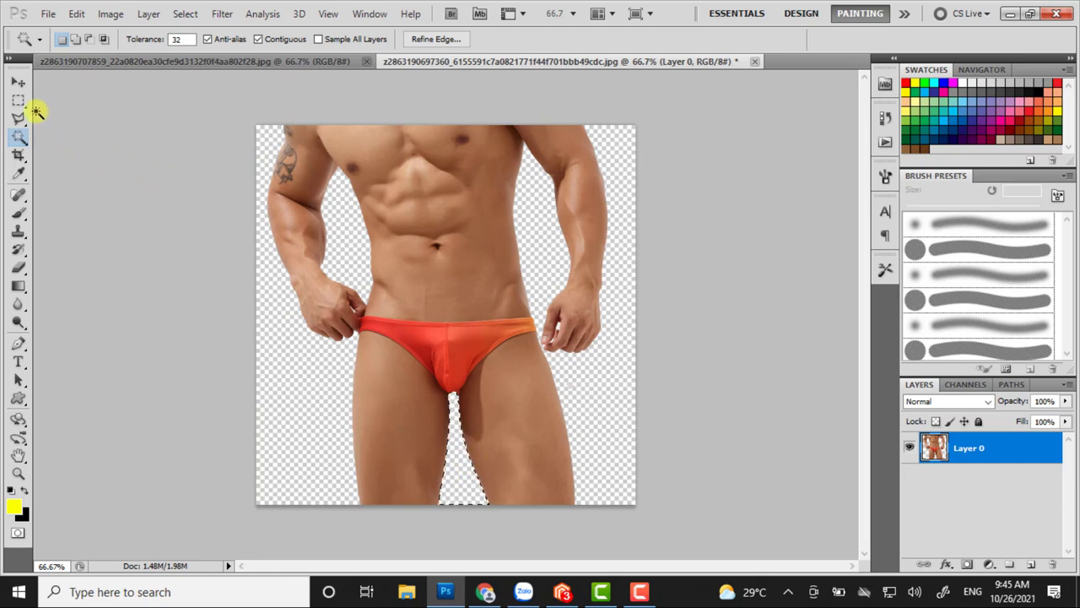
# - Deselect by clicking the canvas with the Rectangular Marquee Tool
pyautogui.click(19, 81)
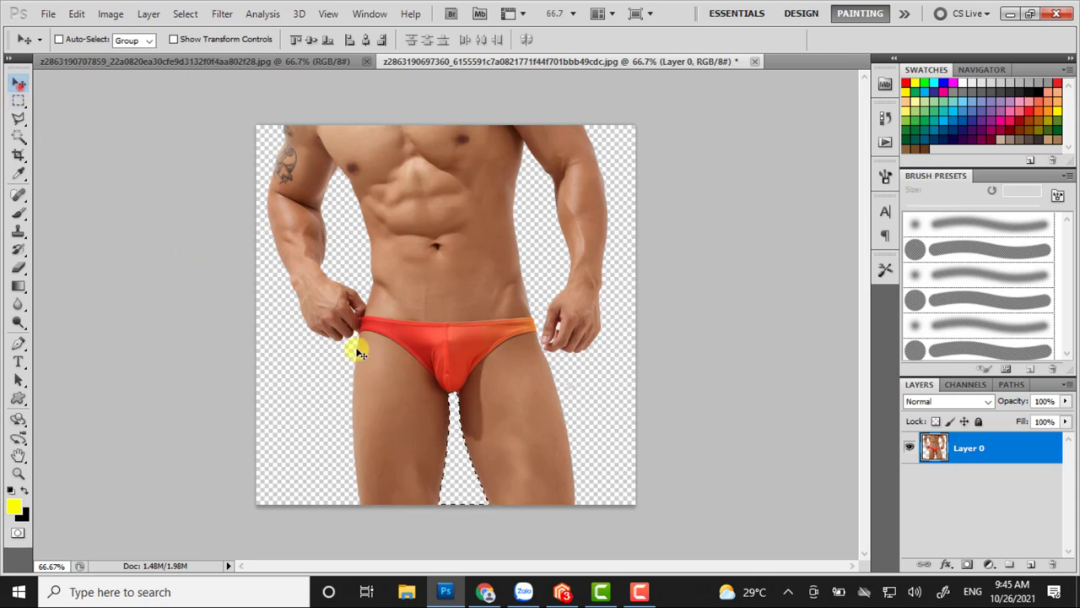
pyautogui.click(19, 101)
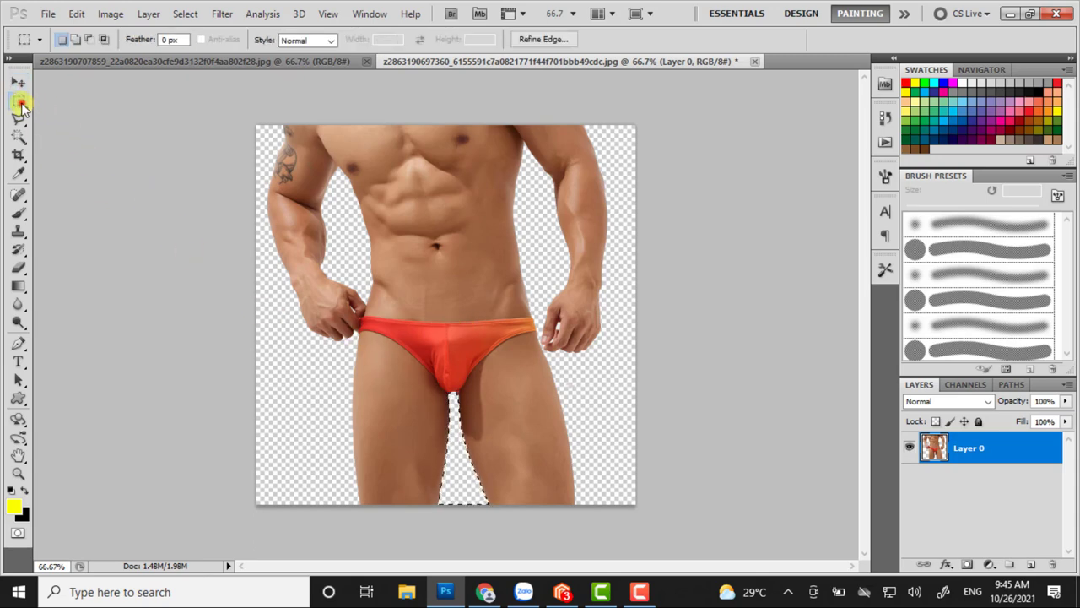
pyautogui.click(457, 437)
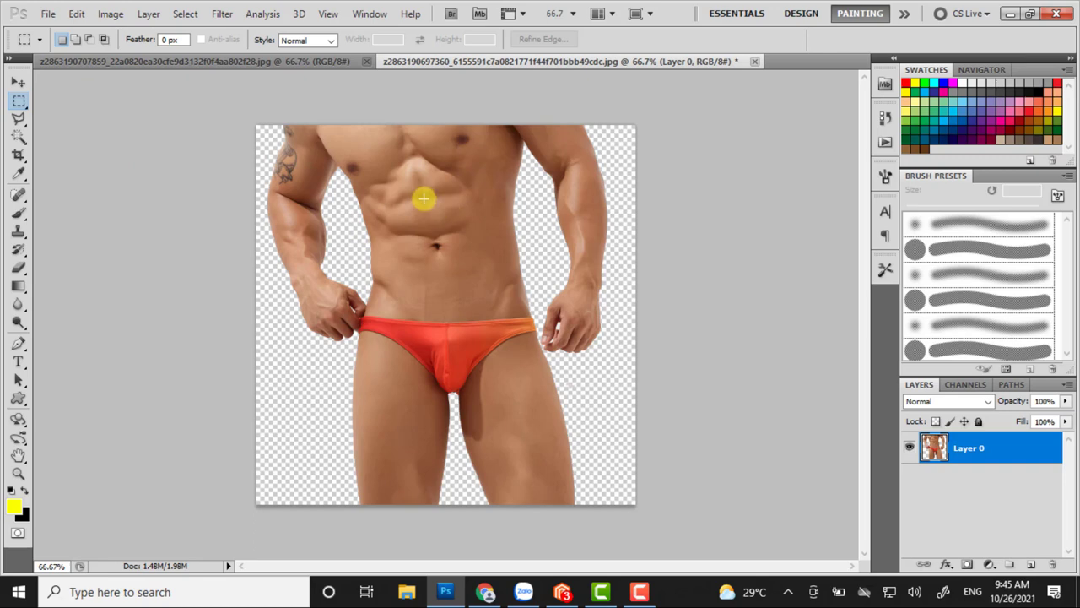
# - Switch to the green-brief photo and convert its Background into Layer 0
pyautogui.click(128, 68)
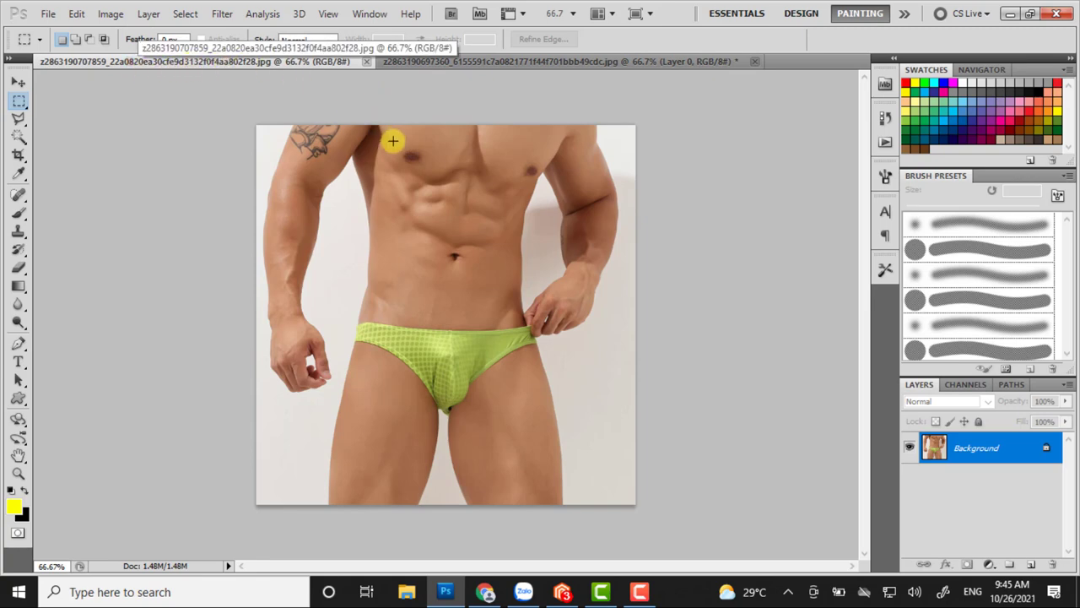
pyautogui.click(1024, 447)
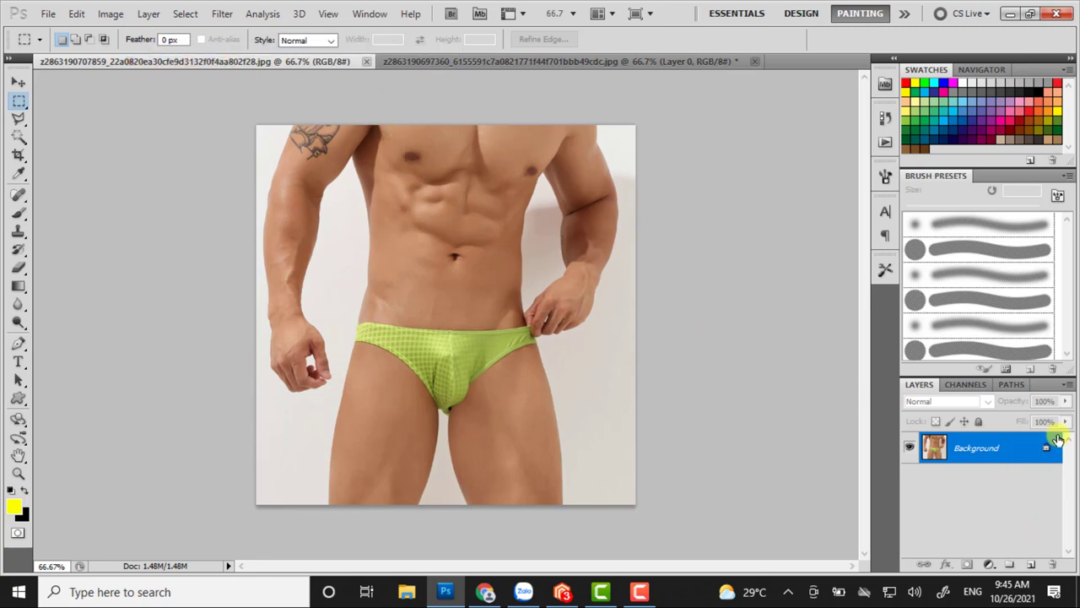
pyautogui.doubleClick(1021, 448)
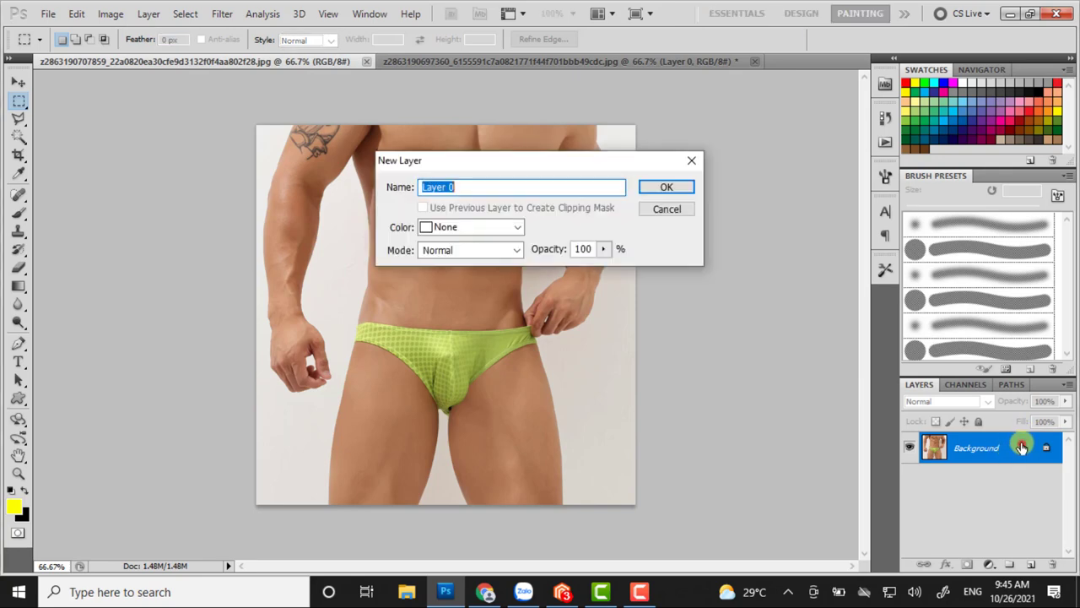
pyautogui.click(966, 460)
pyautogui.click(675, 185)
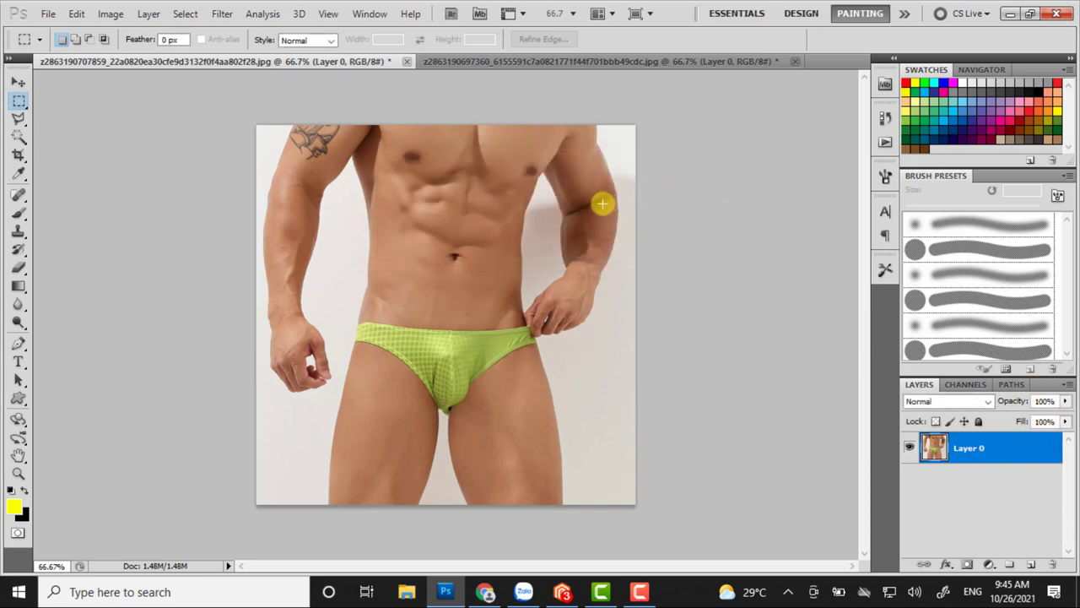
pyautogui.click(18, 140)
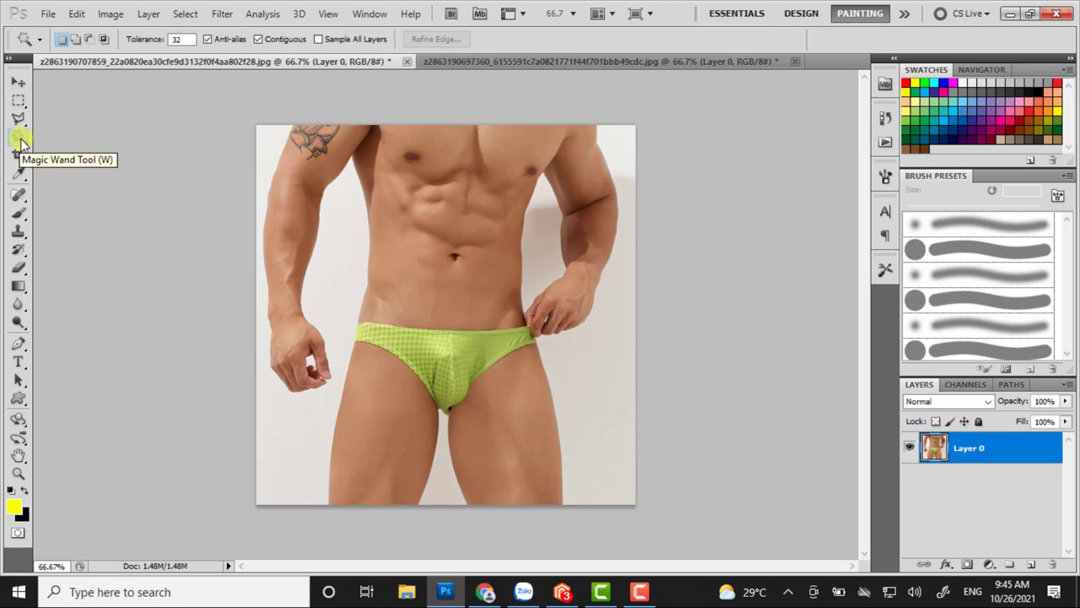
# - Delete the green-brief photo's white backdrop left, between legs, right and by the arm, then deselect
pyautogui.click(336, 245)
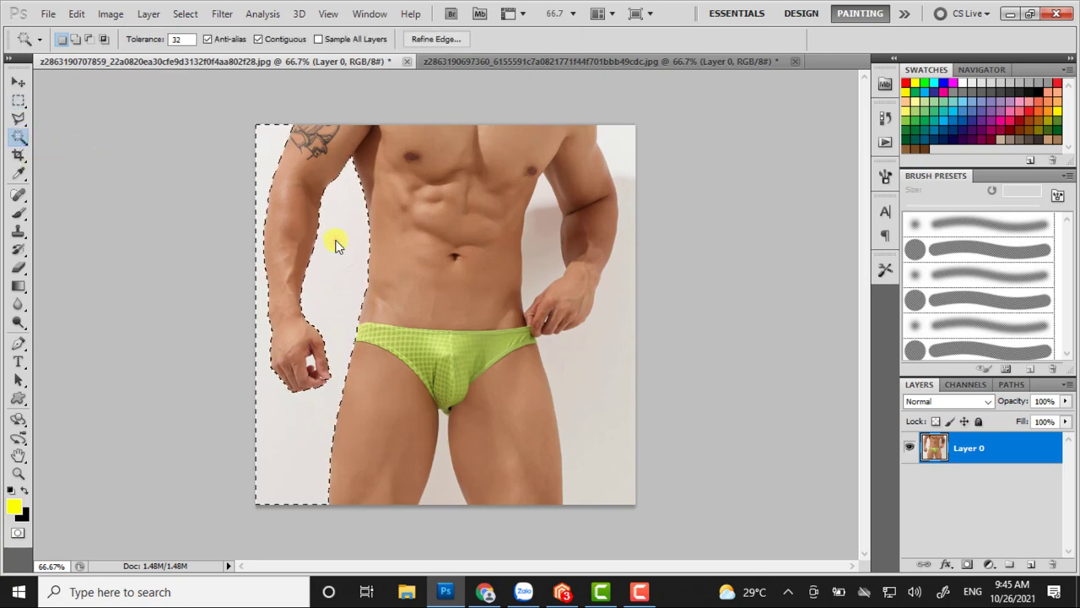
pyautogui.press('Delete')
pyautogui.click(443, 477)
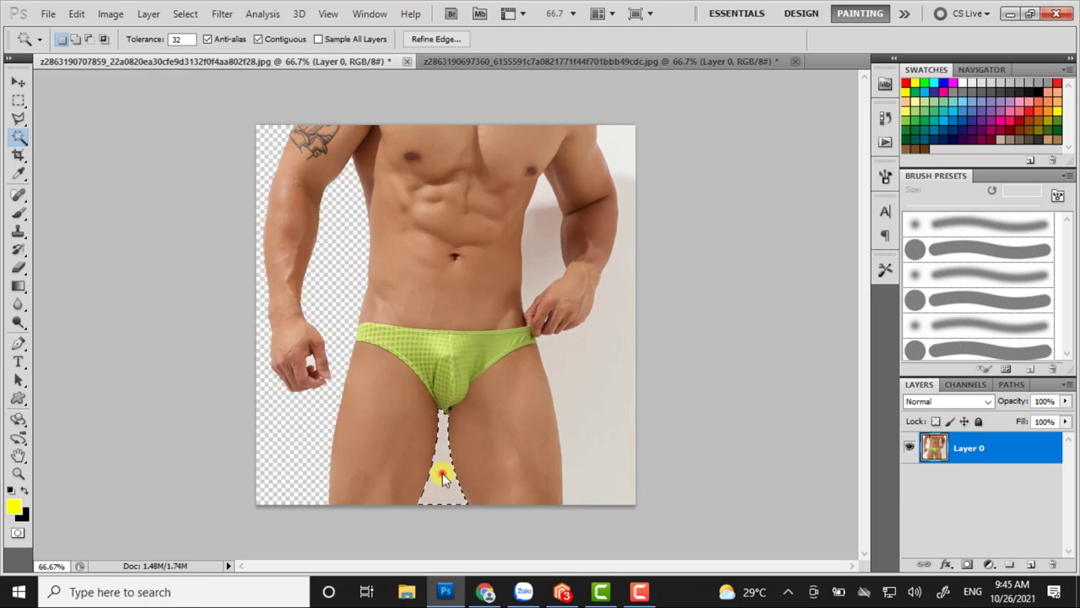
pyautogui.press('Delete')
pyautogui.click(607, 400)
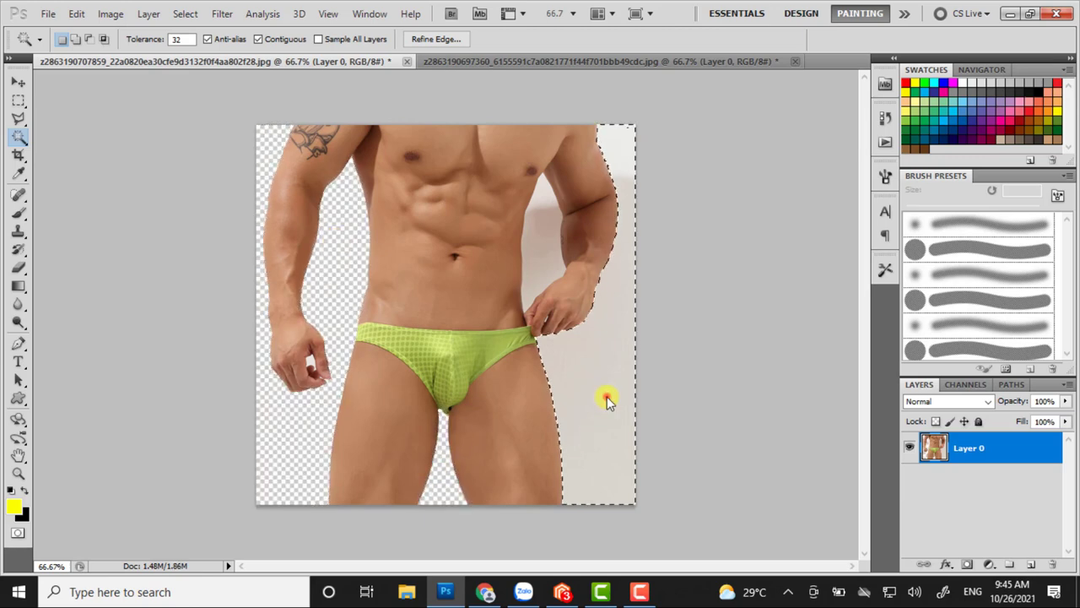
pyautogui.press('Delete')
pyautogui.click(541, 242)
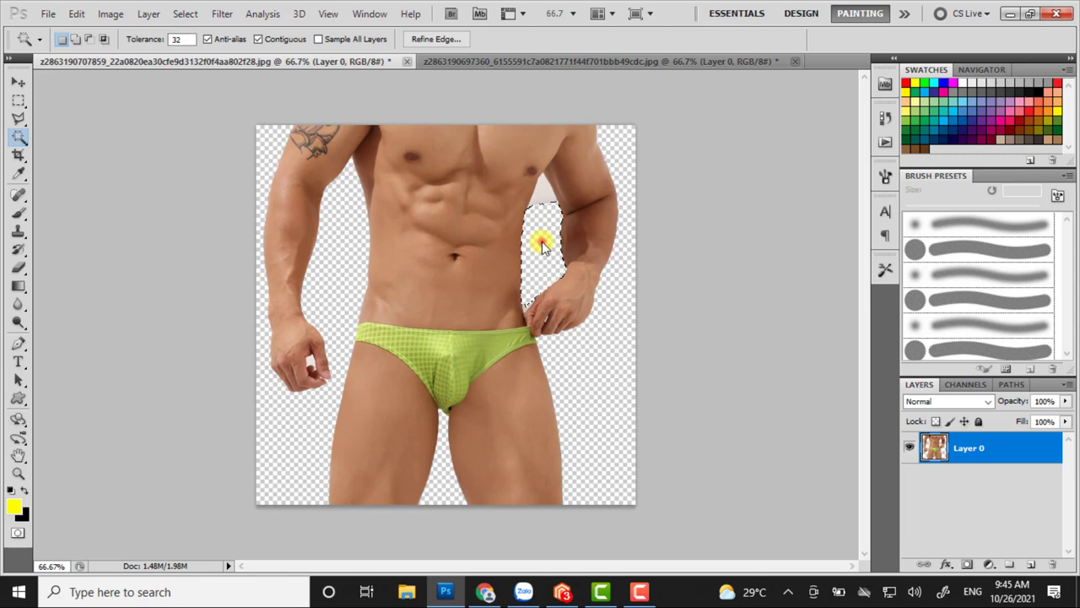
pyautogui.press('Delete')
pyautogui.click(542, 197)
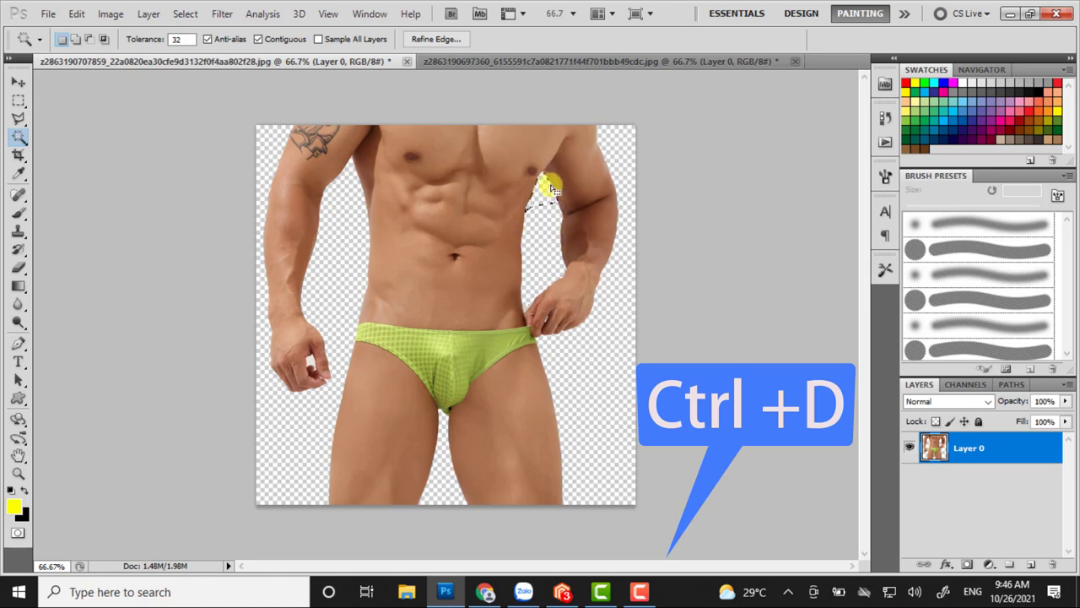
pyautogui.hotkey('ctrl', 'd')
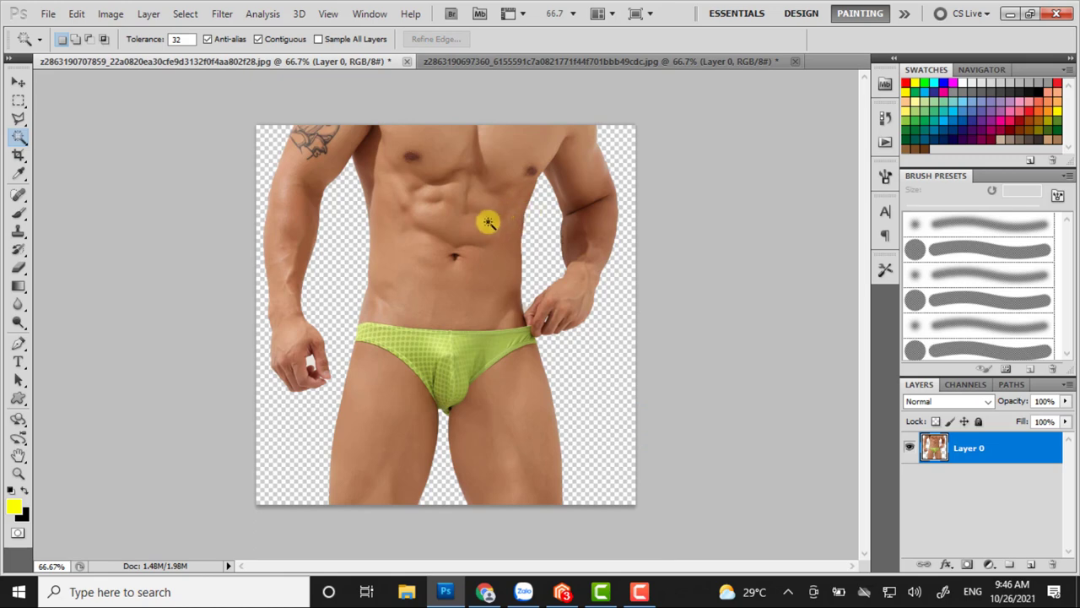
pyautogui.press('v')
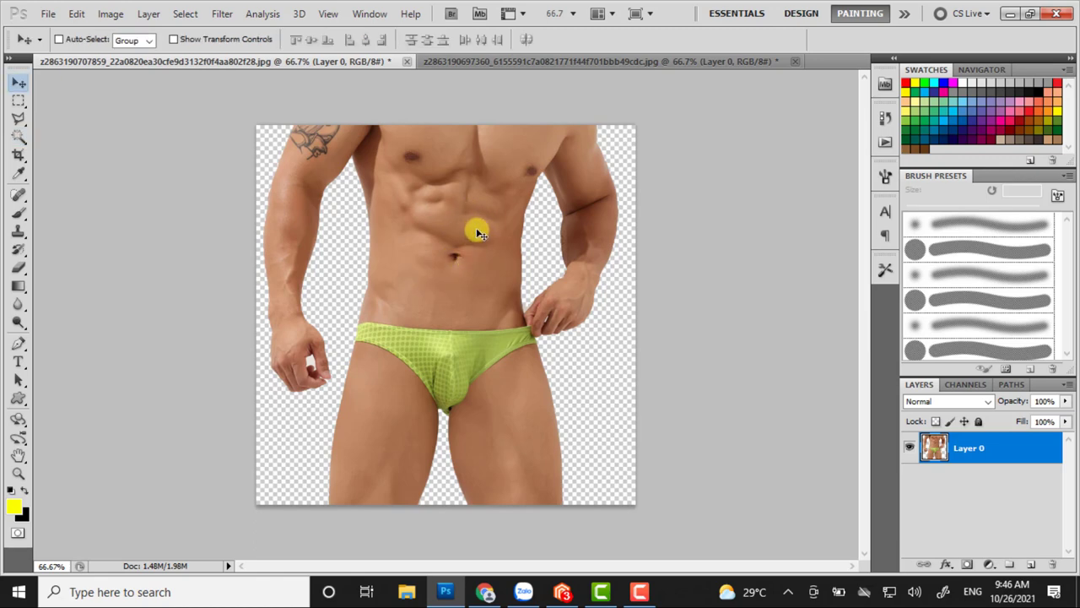
# - Drag the green-brief model into the orange-brief document and nudge it slightly upward
pyautogui.moveTo(407, 248)
pyautogui.mouseDown()
pyautogui.moveTo(509, 67)
pyautogui.moveTo(525, 210)
pyautogui.mouseUp()
pyautogui.moveTo(520, 282); pyautogui.dragTo(521, 281)
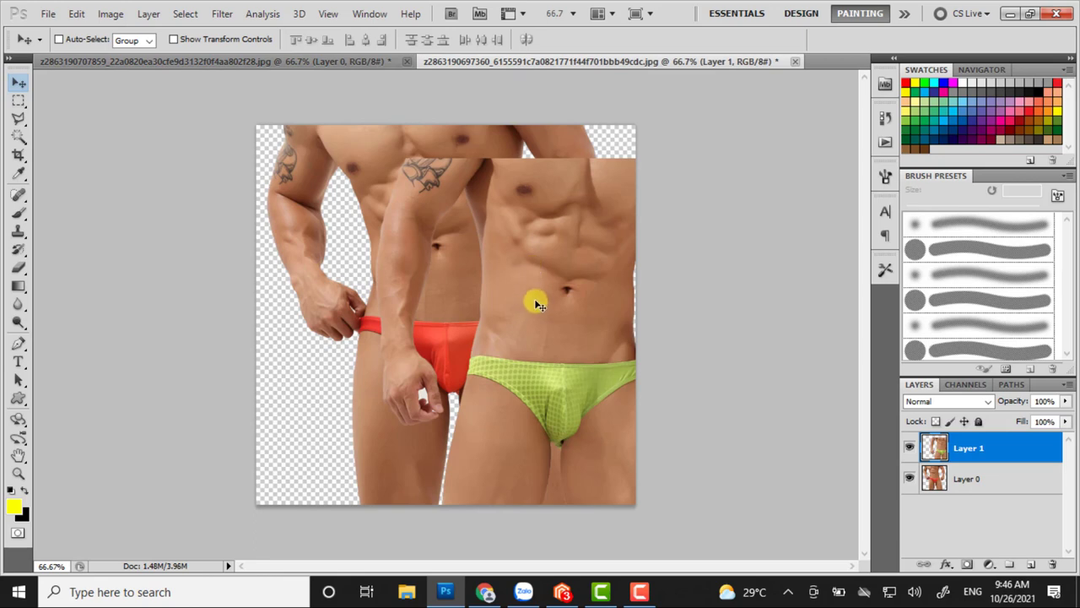
pyautogui.moveTo(553, 287)
pyautogui.mouseDown()
pyautogui.moveTo(549, 253)
pyautogui.moveTo(529, 251)
pyautogui.mouseUp()
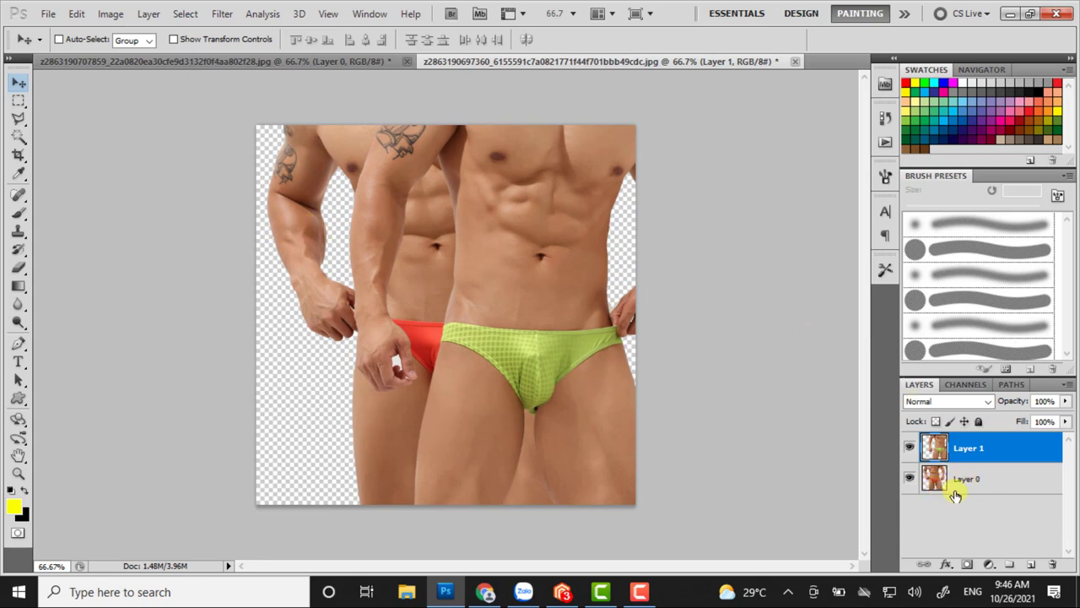
# - Slide the orange-brief model left, move Layer 0 above Layer 1, and fine-tune its position
pyautogui.click(1002, 488)
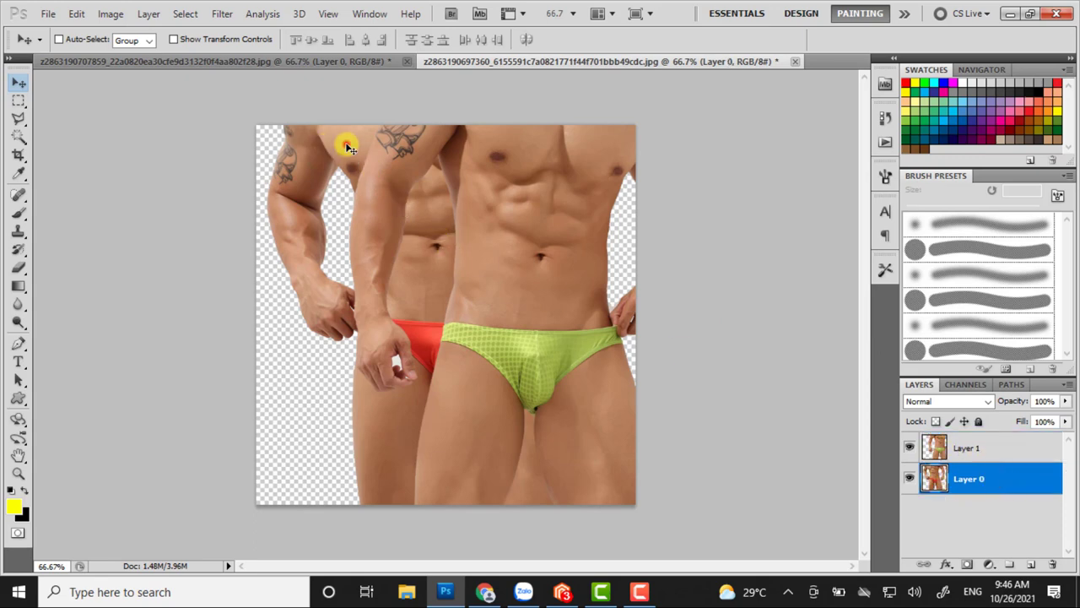
pyautogui.moveTo(351, 148); pyautogui.dragTo(275, 146)
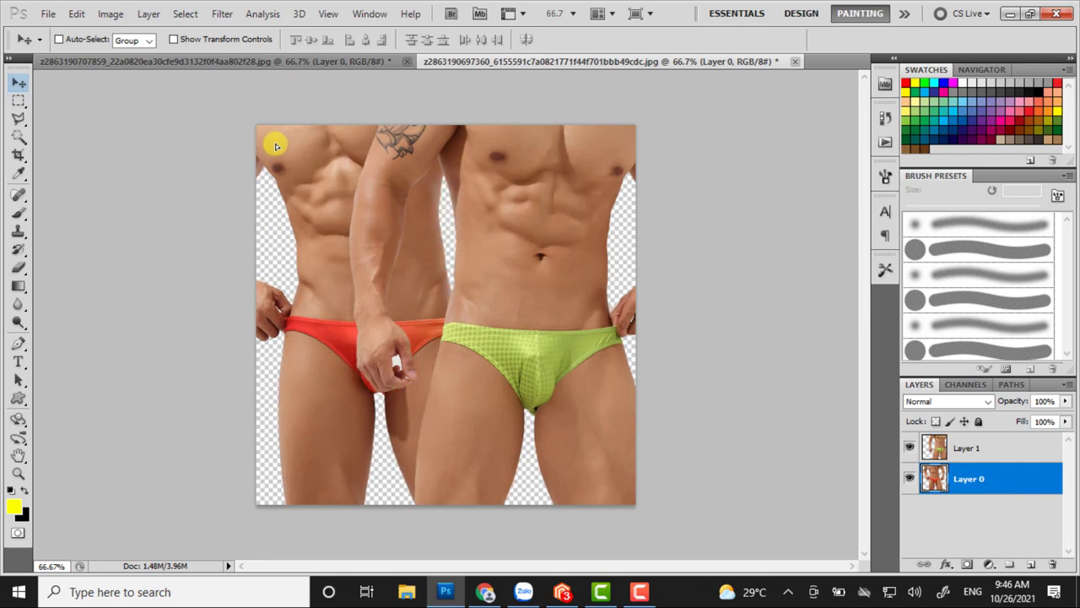
pyautogui.moveTo(267, 147); pyautogui.dragTo(255, 147)
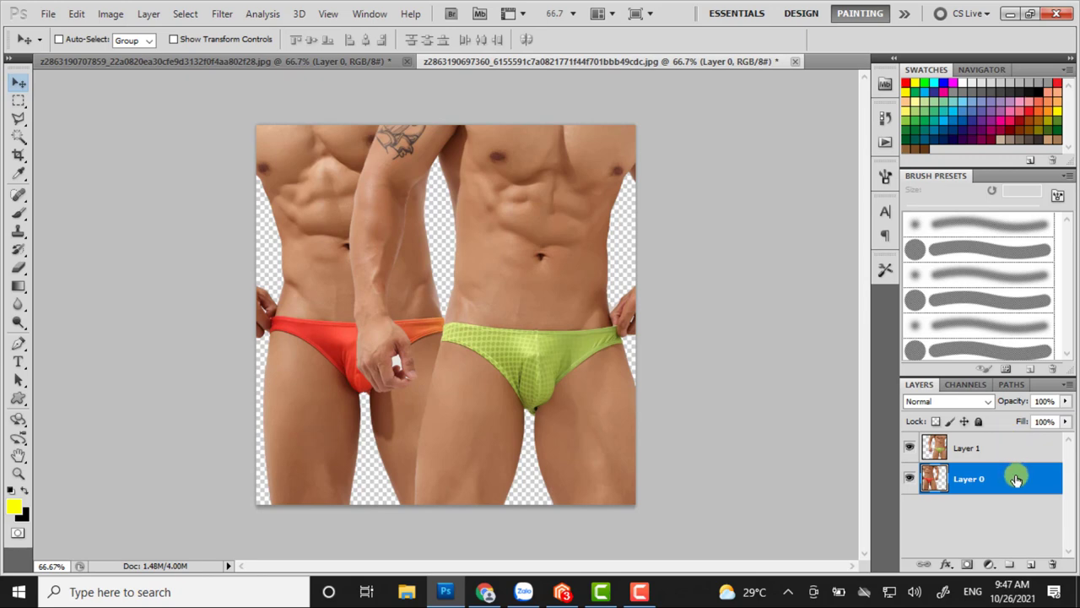
pyautogui.moveTo(1017, 480); pyautogui.dragTo(1016, 440)
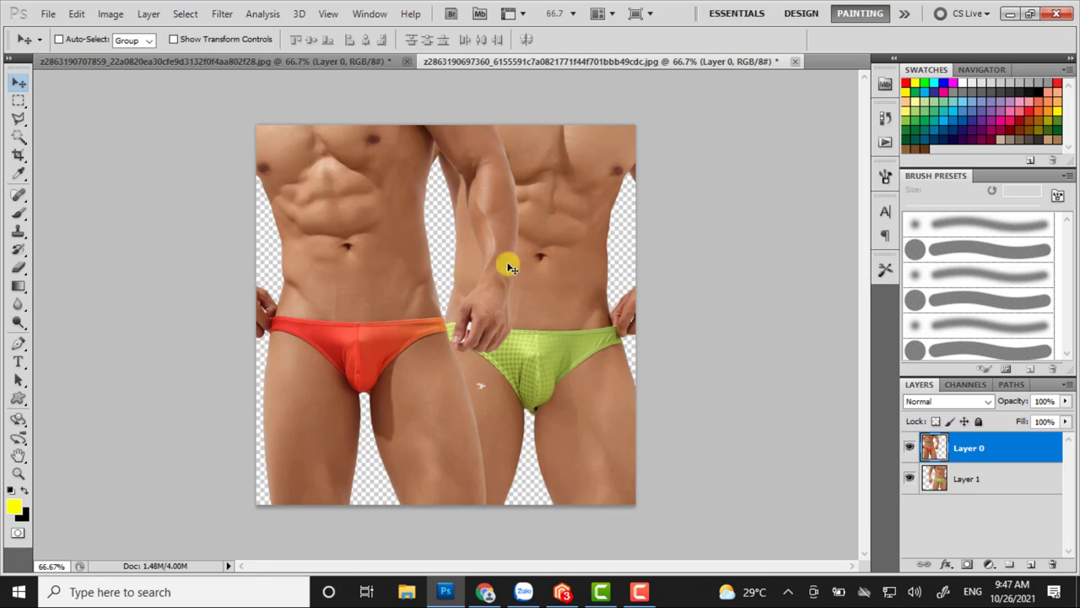
pyautogui.rightClick(372, 283)
pyautogui.click(379, 287)
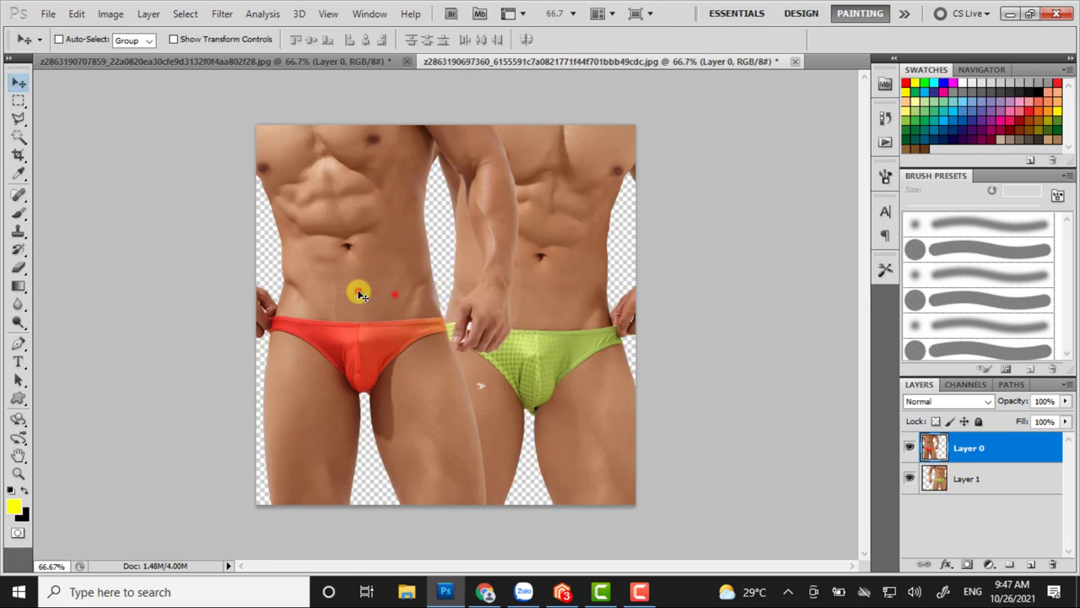
pyautogui.moveTo(357, 290); pyautogui.dragTo(380, 294)
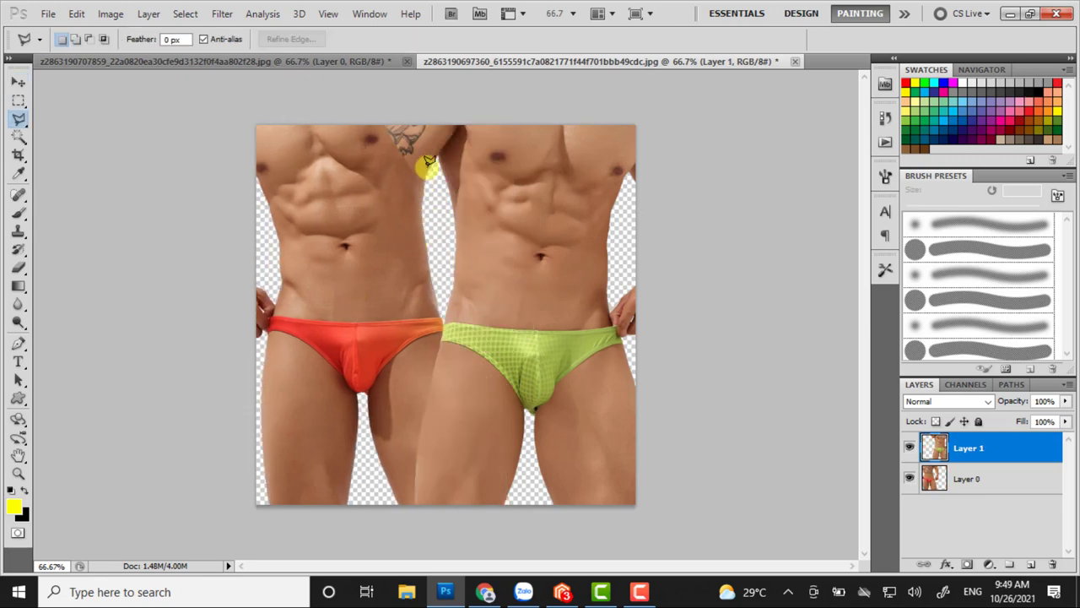
# - Revert the History to the Layer Order state and select the Polygonal Lasso Tool
pyautogui.hotkey('alt', 'F9')
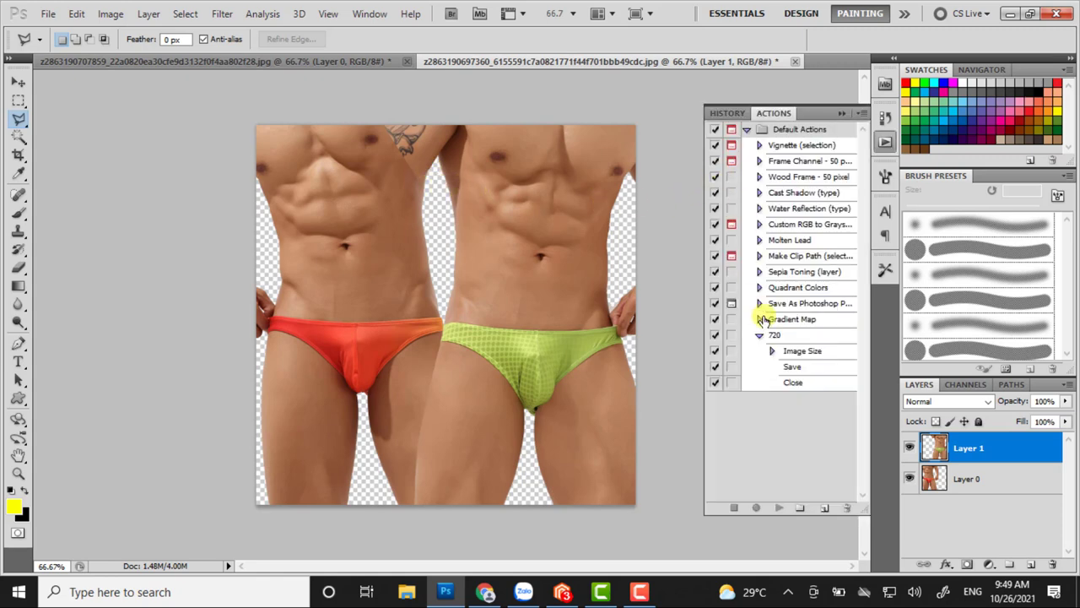
pyautogui.click(726, 115)
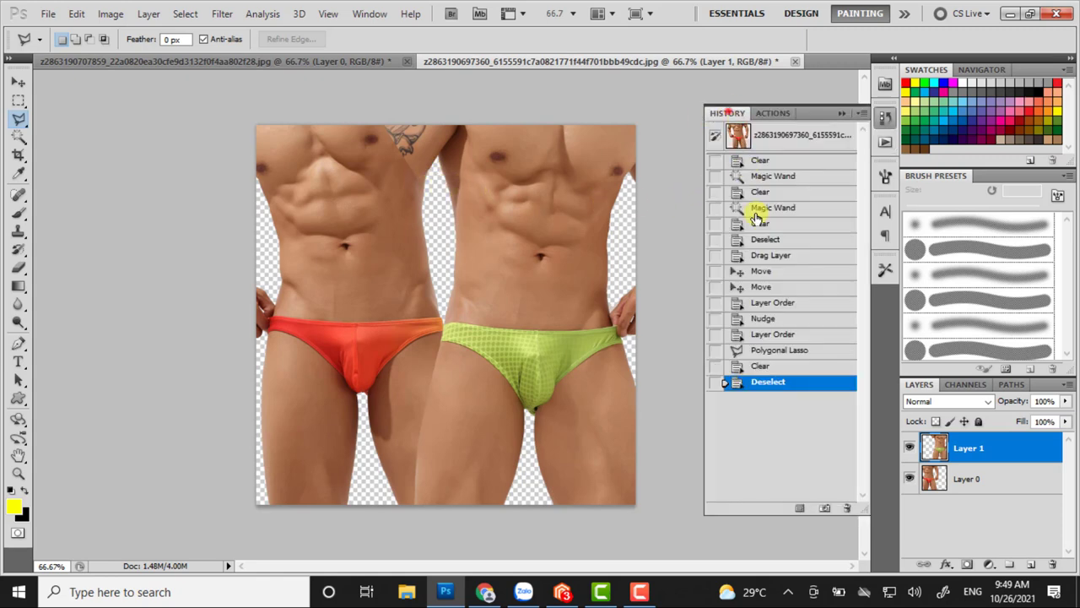
pyautogui.click(769, 351)
pyautogui.click(768, 335)
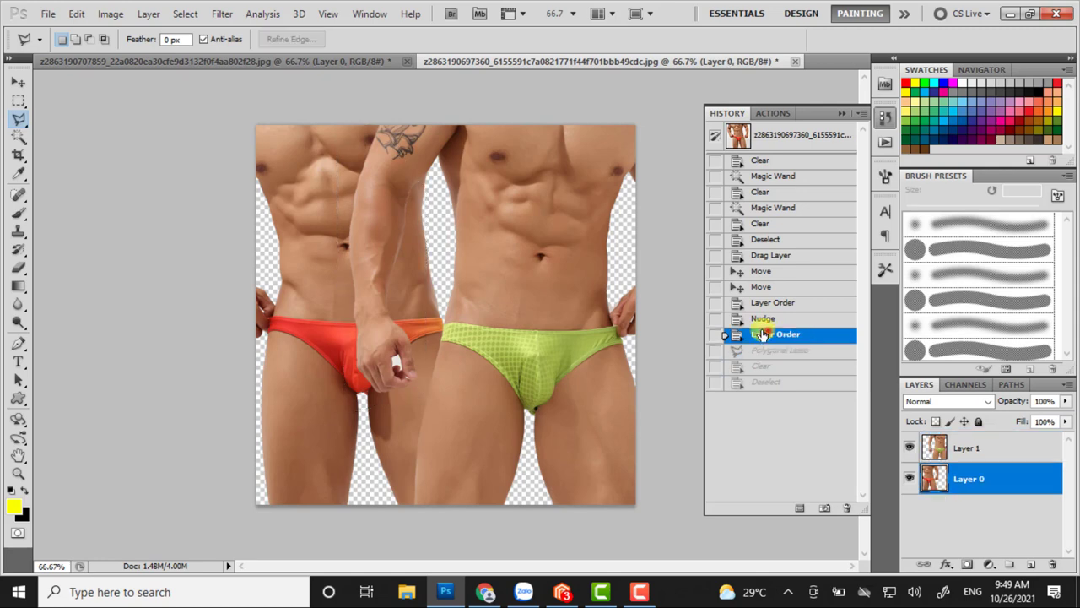
pyautogui.hotkey('alt', 'F9')
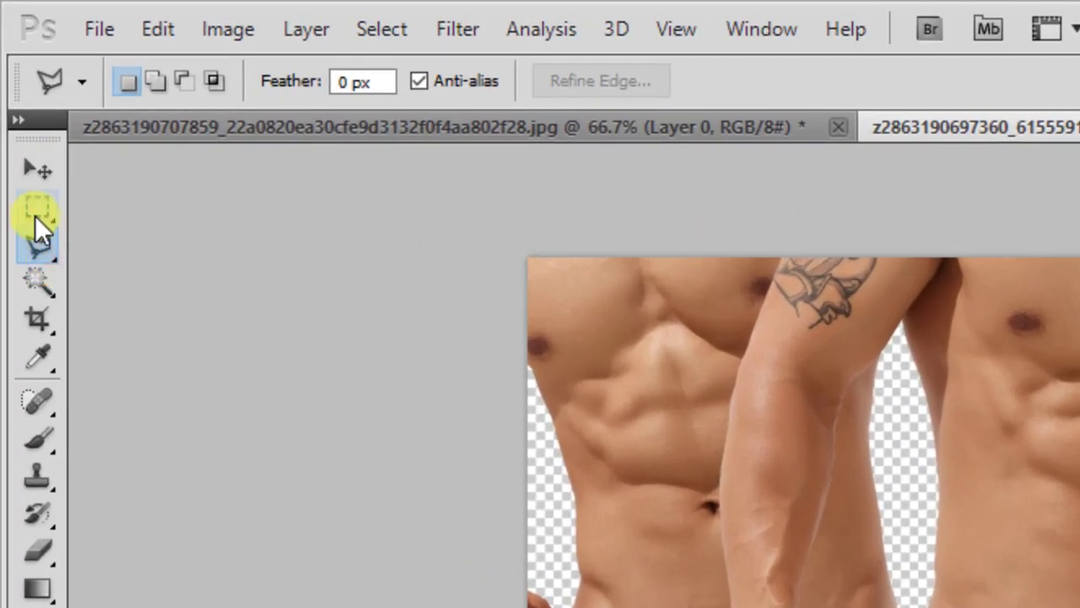
pyautogui.click(35, 243)
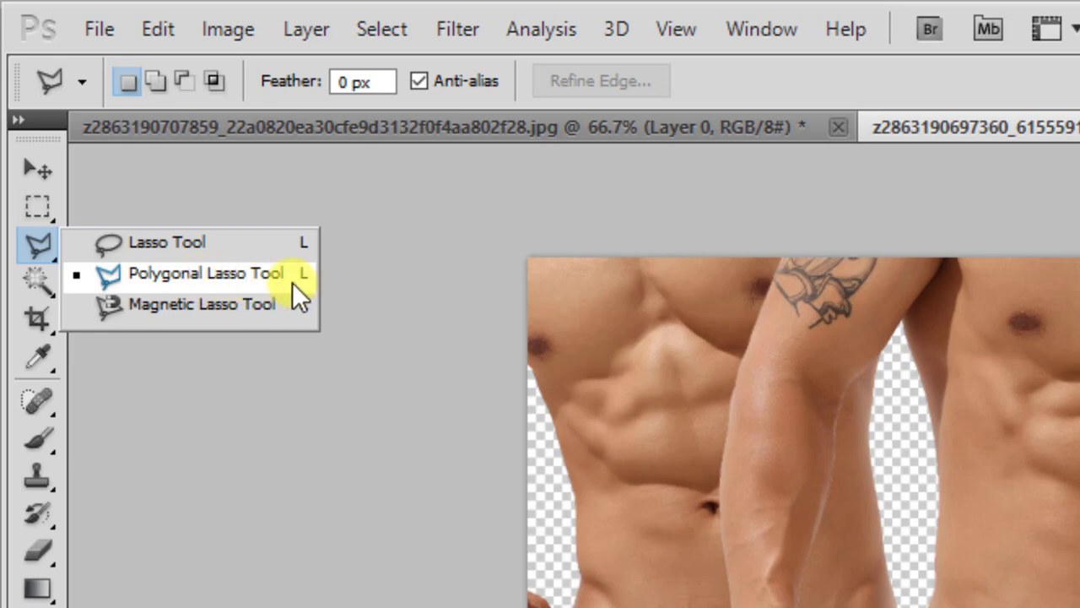
pyautogui.click(40, 249)
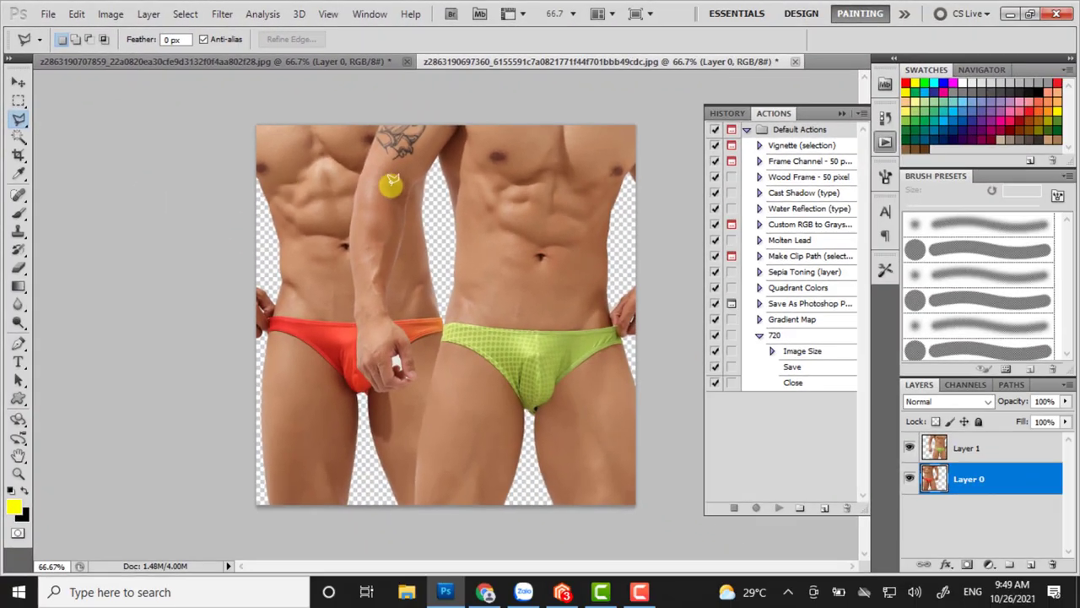
# - Outline the overlapping arm and hand with a polygonal lasso selection
pyautogui.click(390, 112)
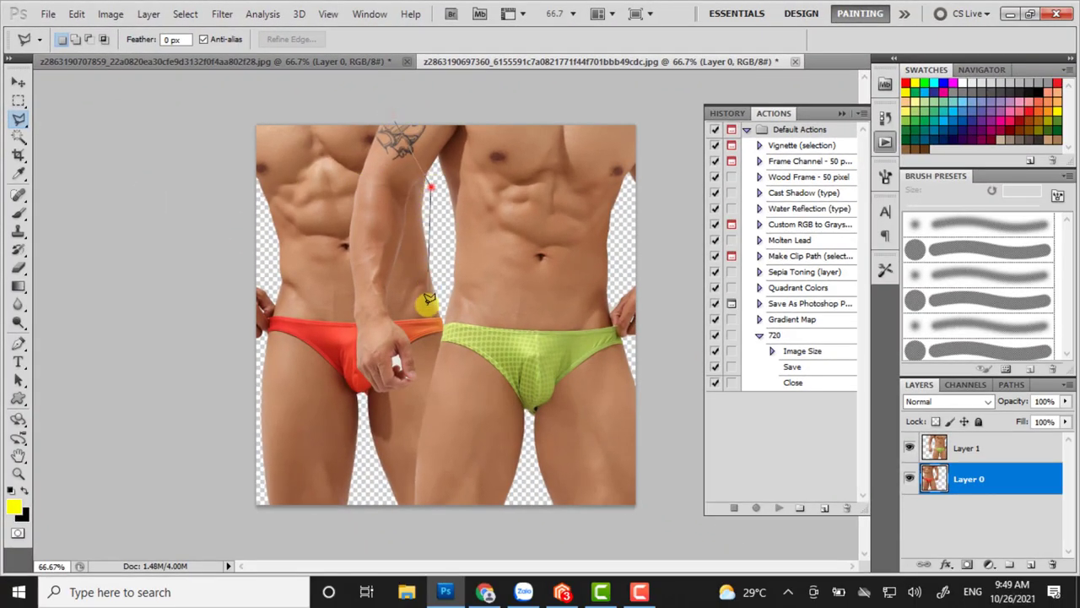
pyautogui.click(433, 371)
pyautogui.click(412, 406)
pyautogui.click(345, 411)
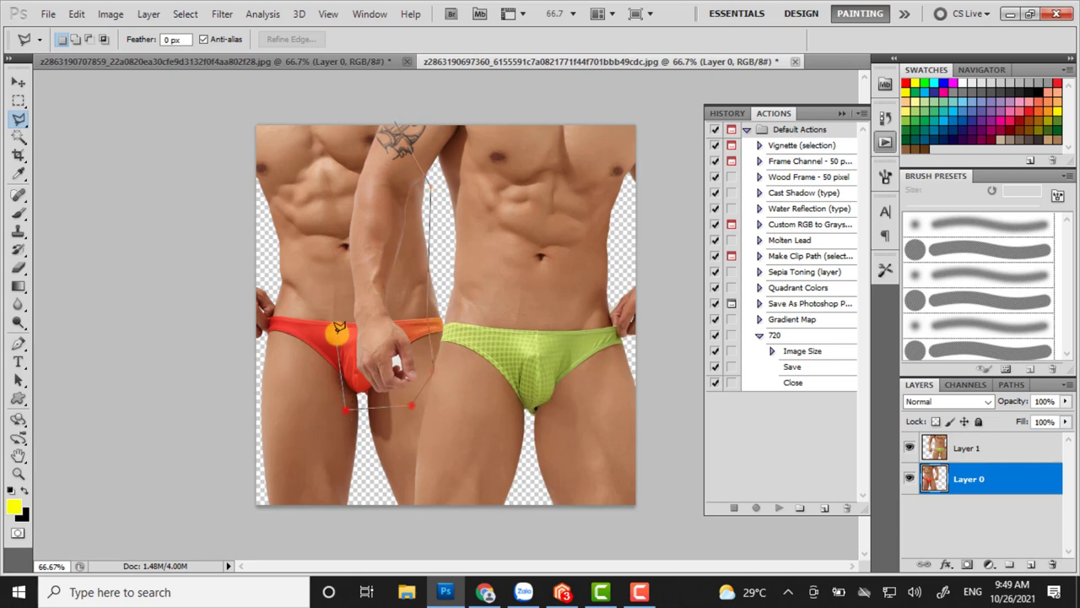
pyautogui.click(333, 297)
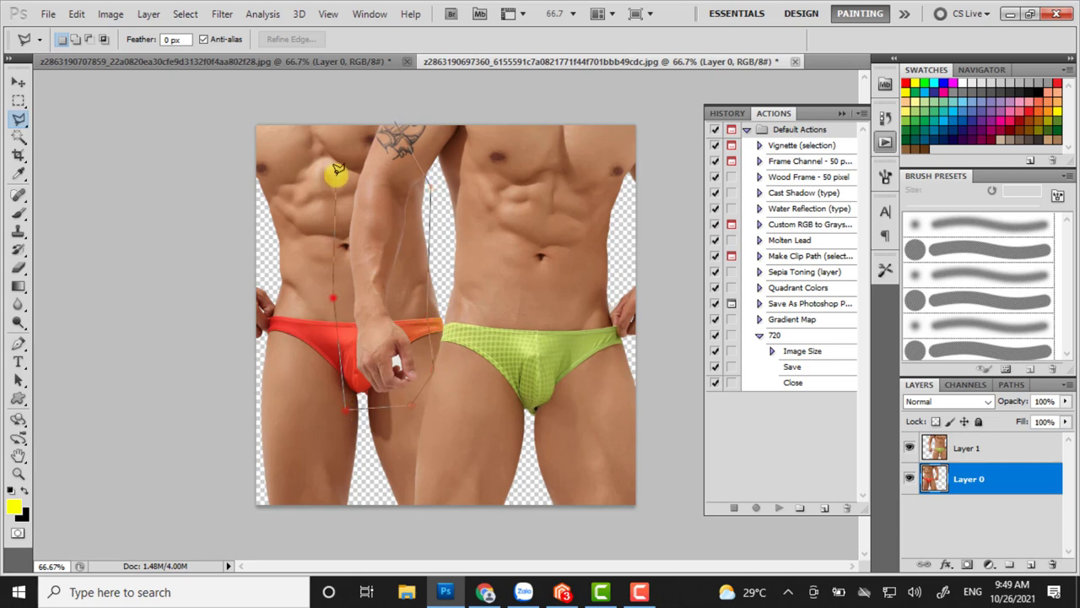
pyautogui.click(393, 113)
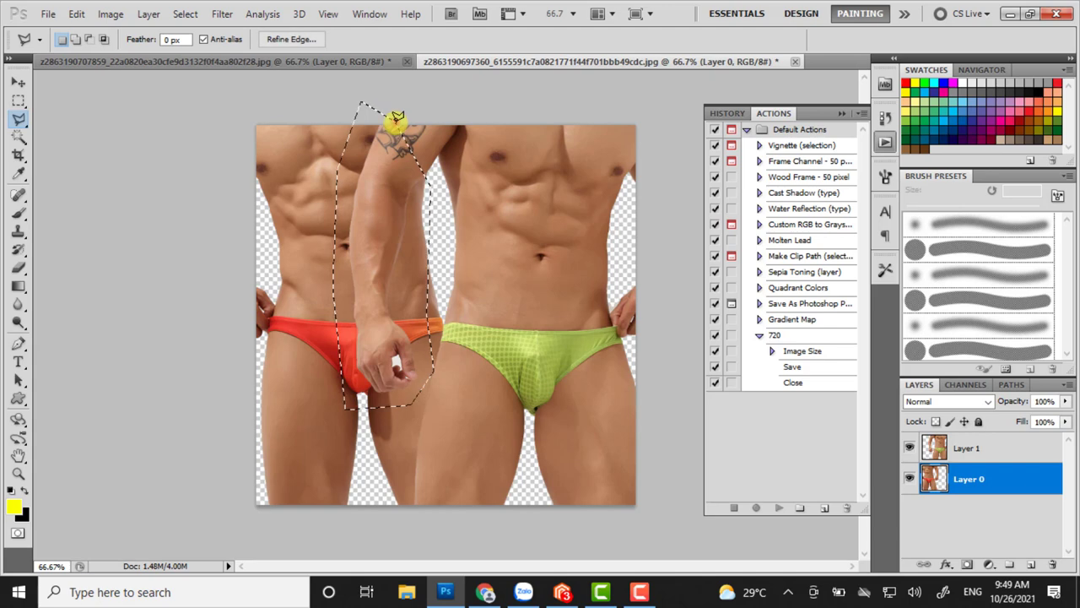
# - Delete the selected arm and hand from Layer 1, then deselect
pyautogui.press('Delete')
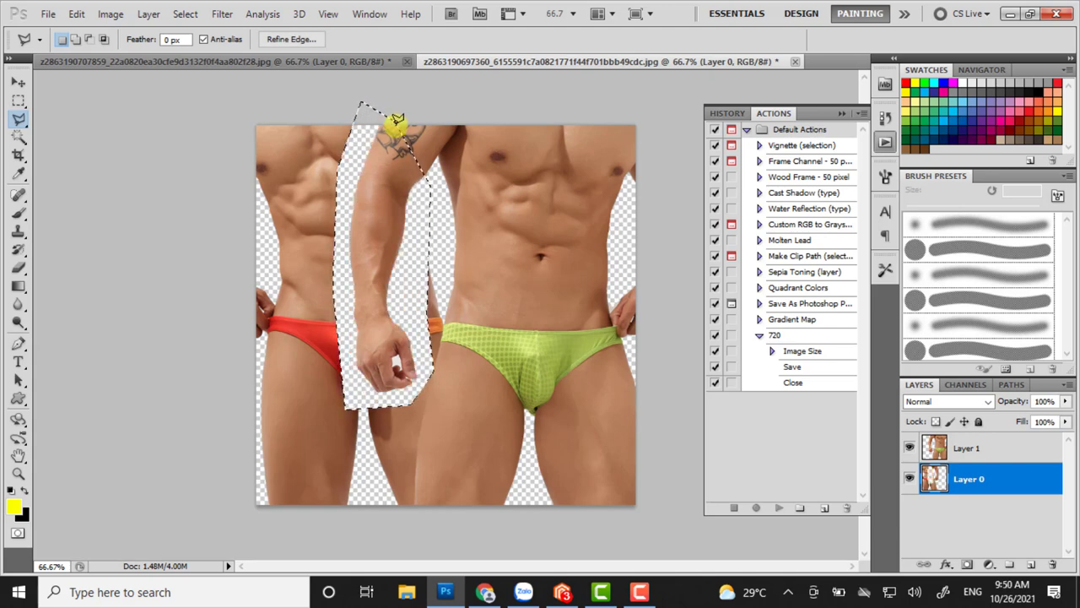
pyautogui.hotkey('ctrl', 'z')
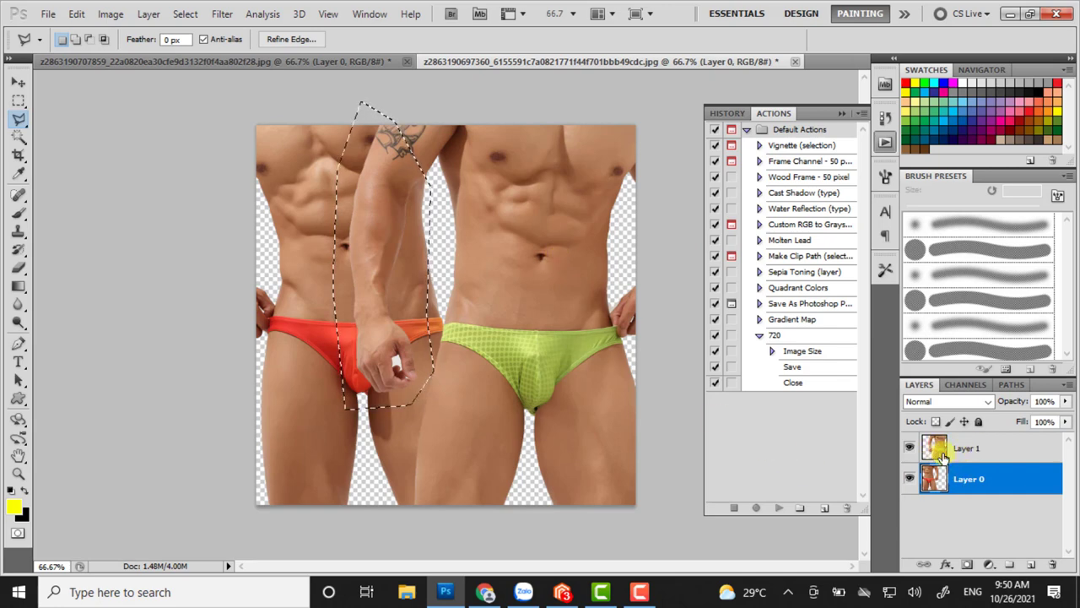
pyautogui.click(983, 452)
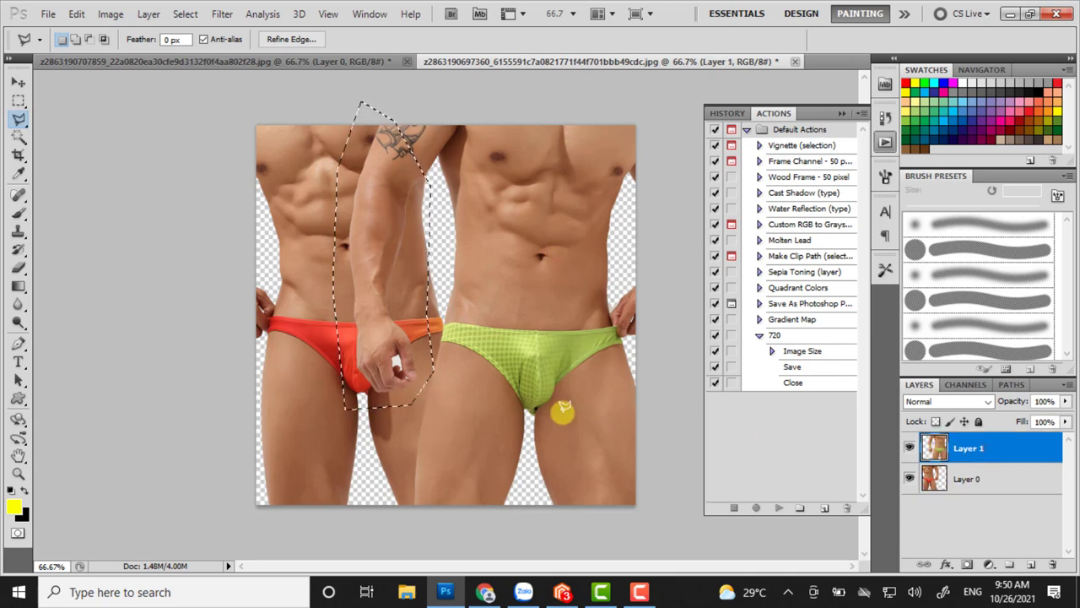
pyautogui.press('Delete')
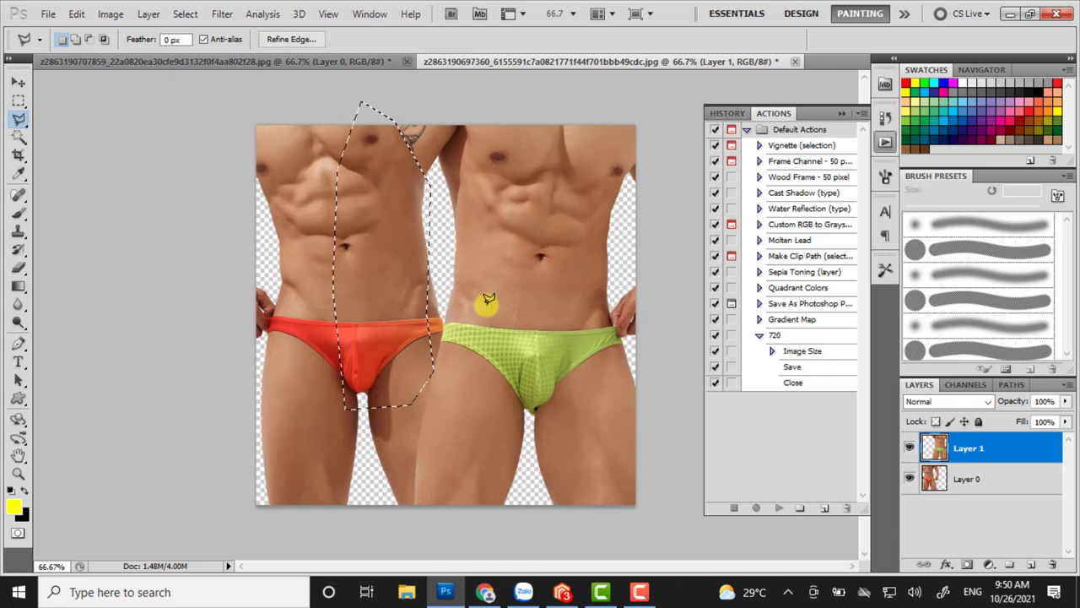
pyautogui.hotkey('ctrl', 'd')
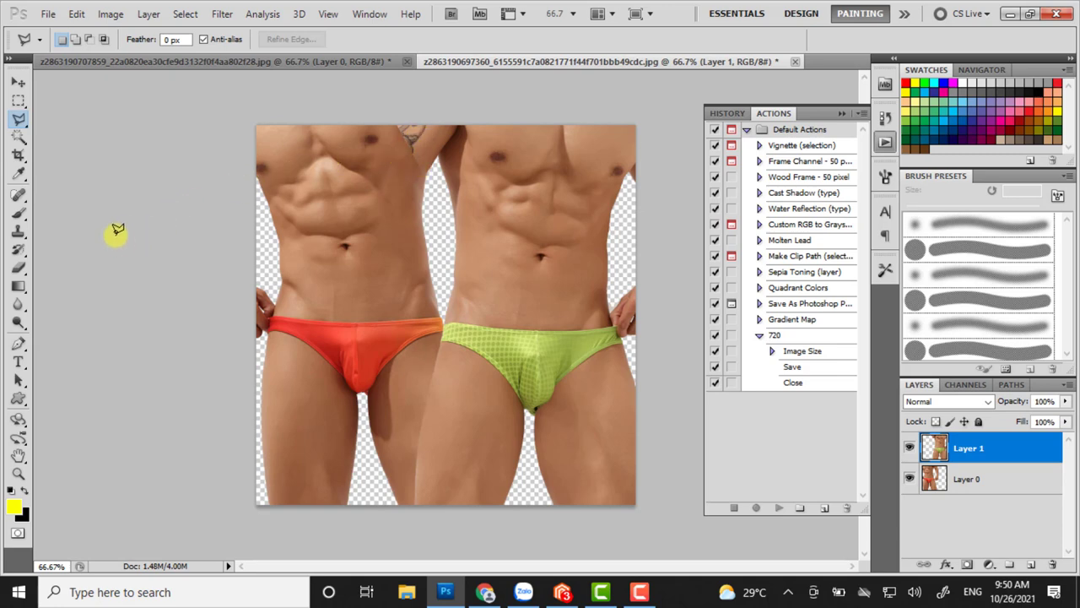
# - After trying Clone Stamp and the eraser variants, select the standard Eraser Tool
pyautogui.click(20, 236)
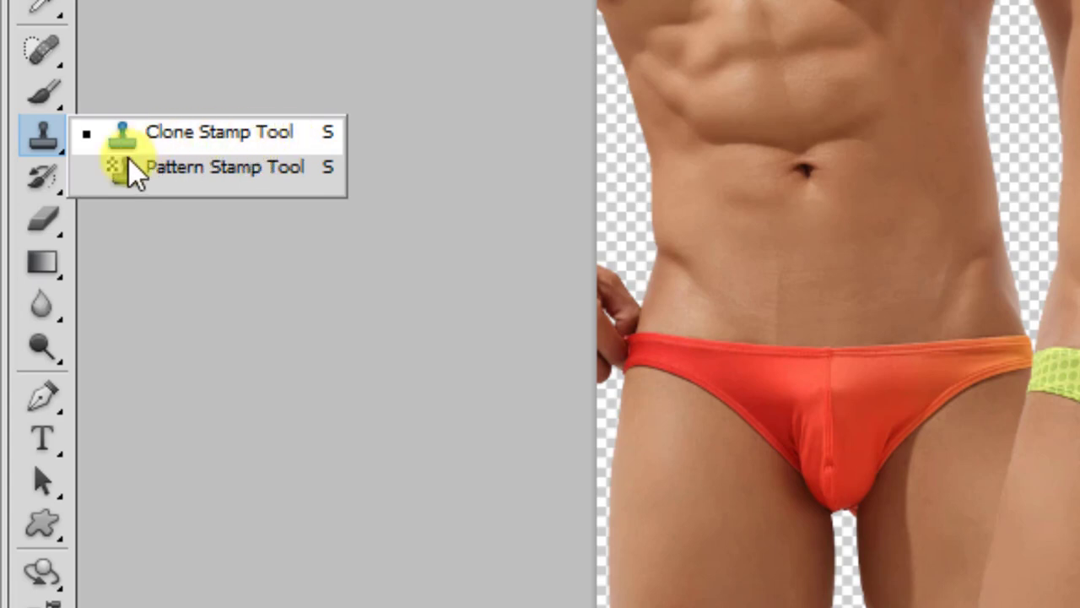
pyautogui.click(50, 137)
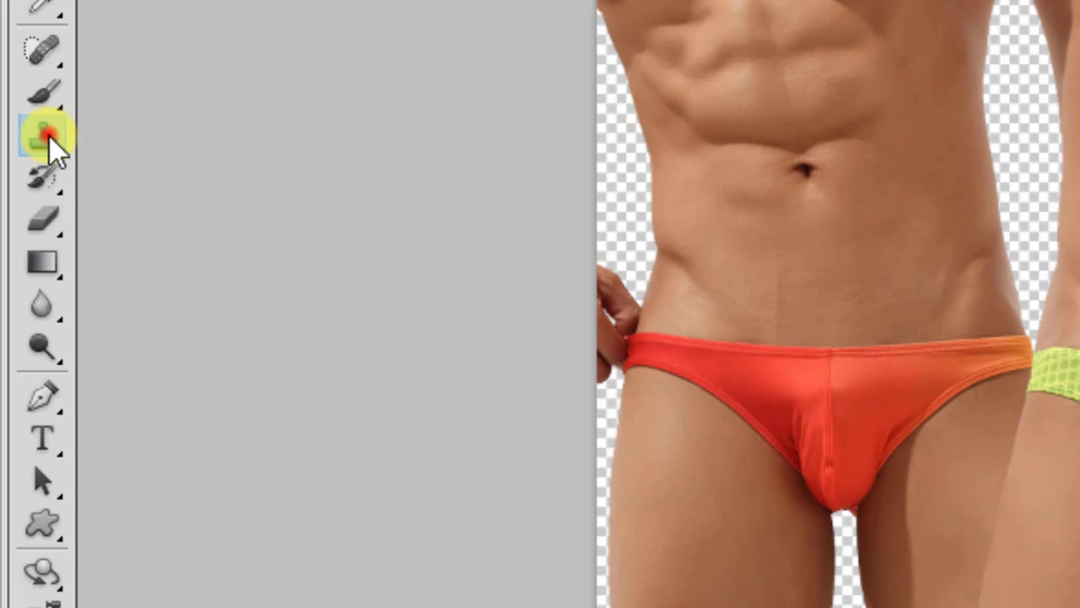
pyautogui.click(50, 228)
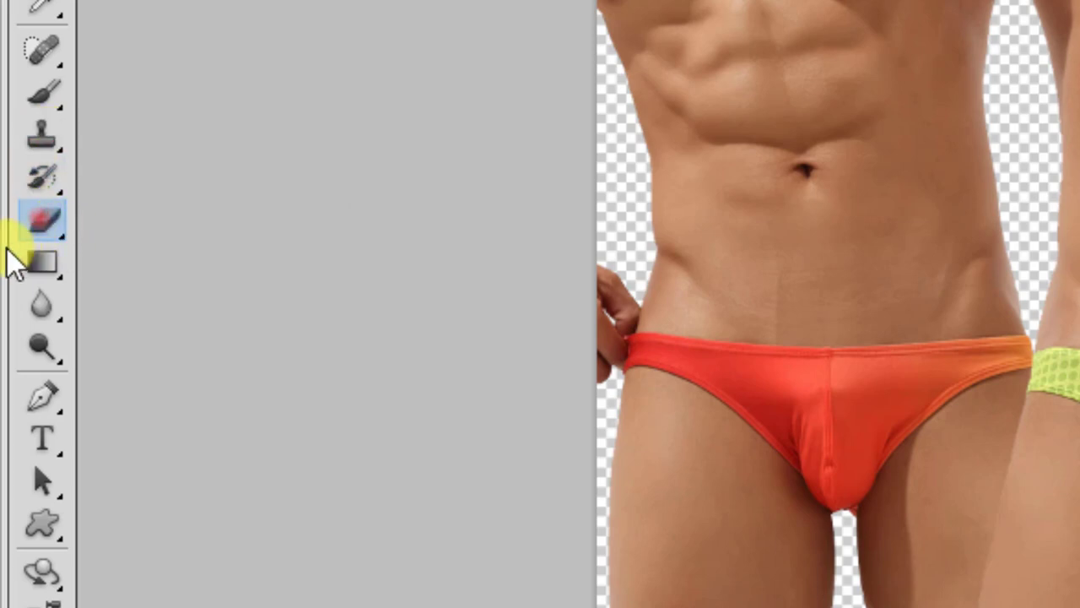
pyautogui.keyDown('alt'); pyautogui.click(59, 226); pyautogui.keyUp('alt')
pyautogui.keyDown('alt'); pyautogui.click(56, 221); pyautogui.keyUp('alt')
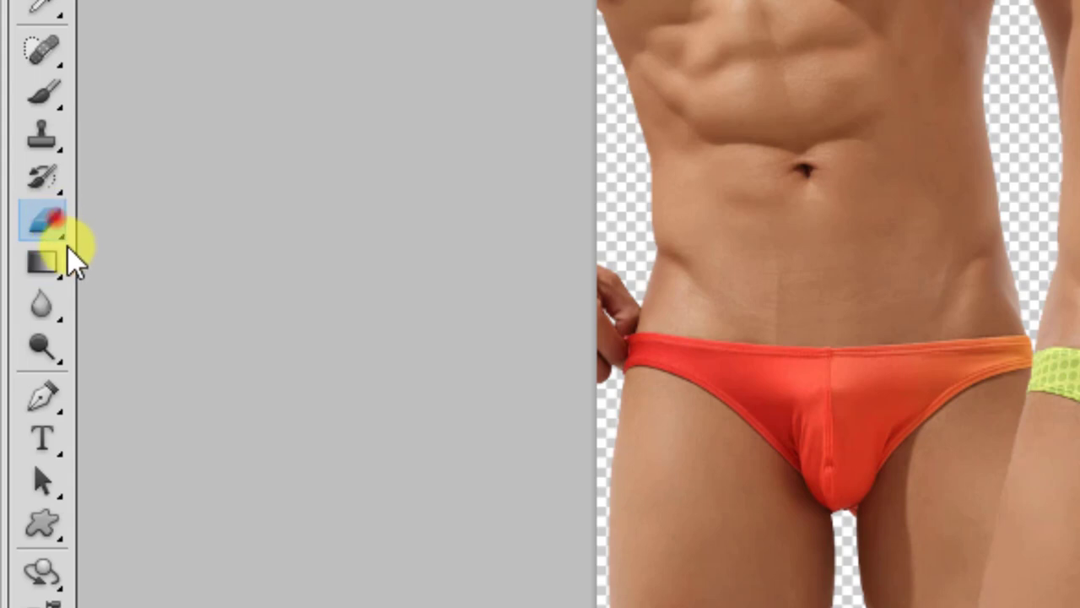
pyautogui.keyDown('alt'); pyautogui.click(67, 238); pyautogui.keyUp('alt')
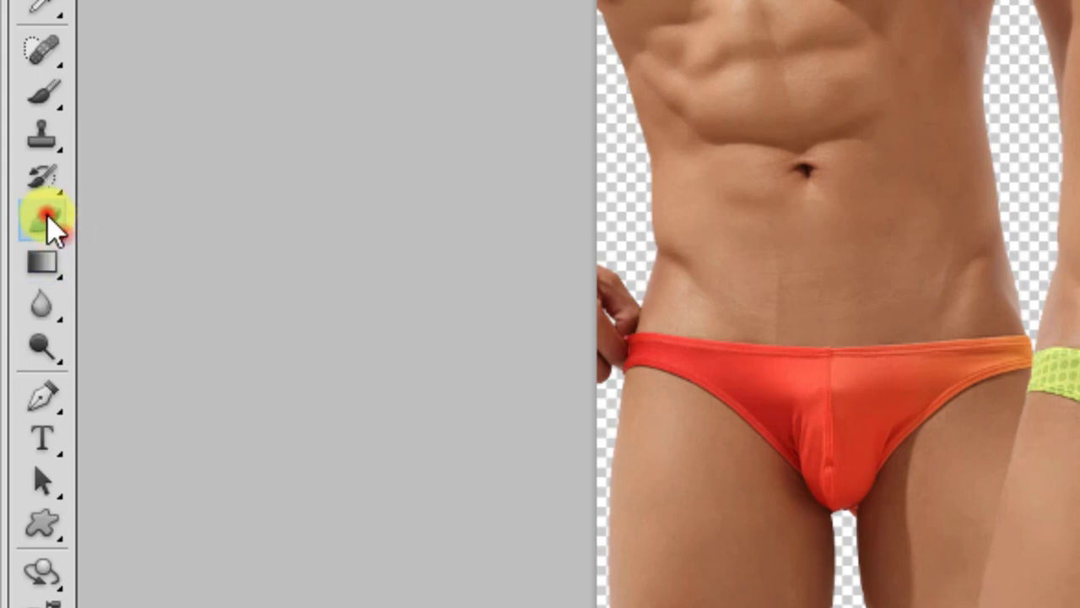
pyautogui.rightClick(47, 215)
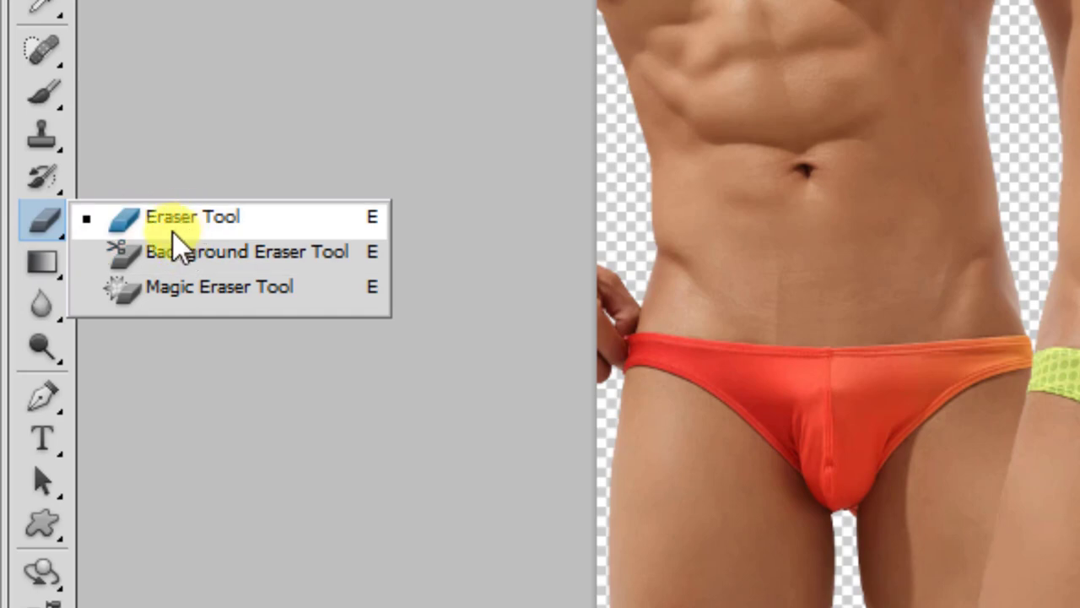
pyautogui.click(217, 222)
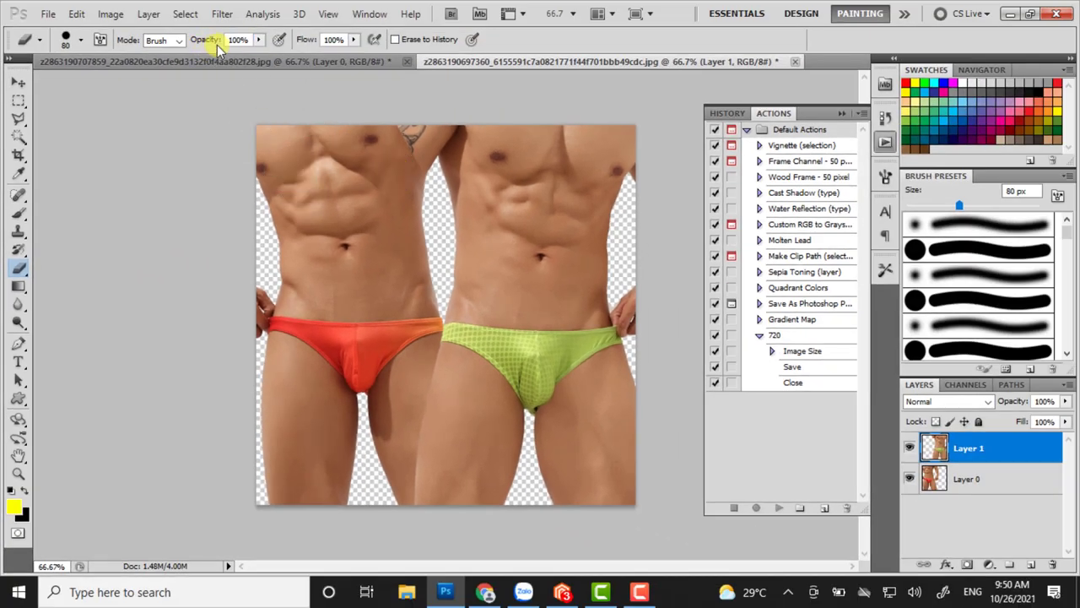
# - Set the eraser to 15% opacity and a 100 px brush
pyautogui.click(260, 41)
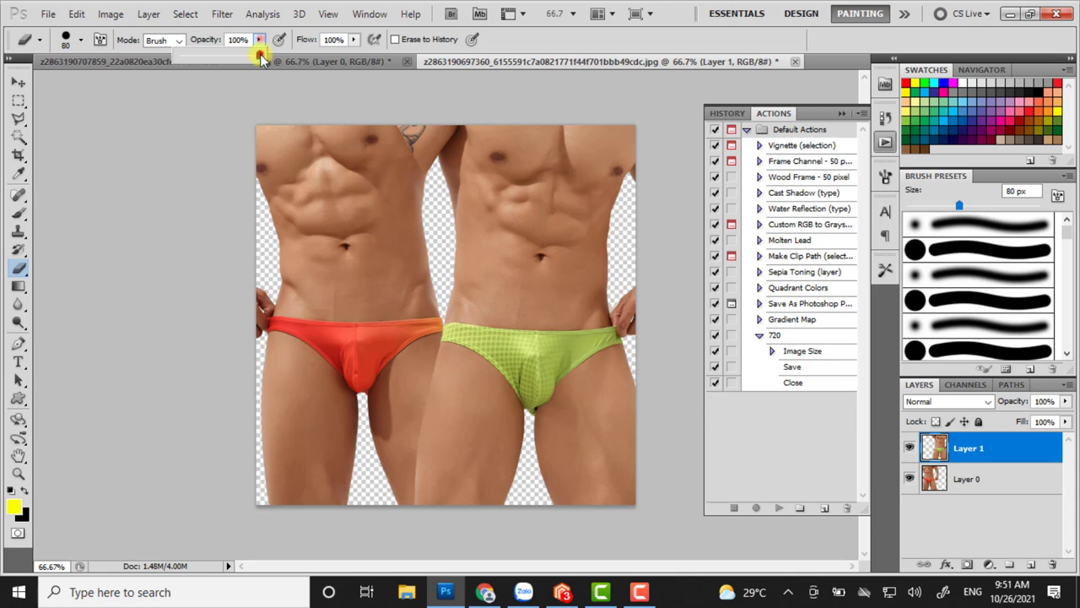
pyautogui.moveTo(261, 54); pyautogui.dragTo(193, 59)
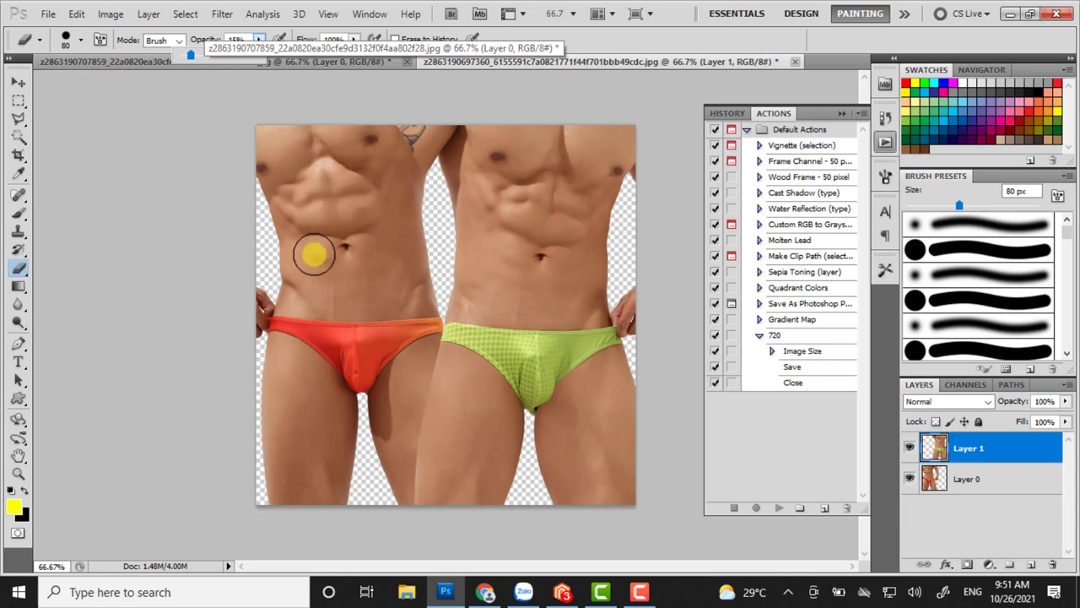
pyautogui.press('[')
pyautogui.press('[')
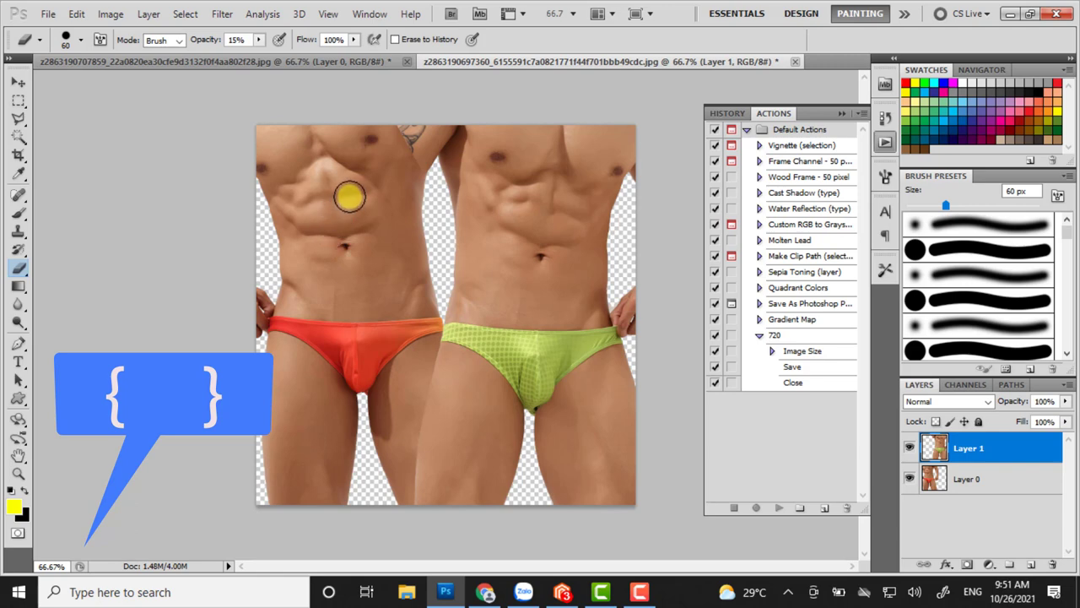
pyautogui.press('[')
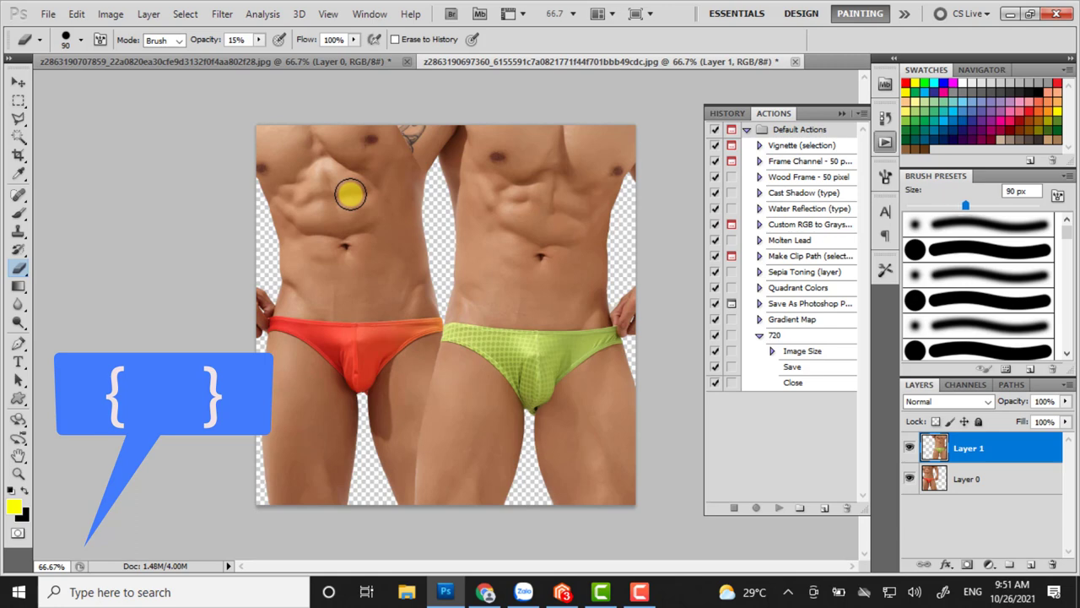
pyautogui.press(']')
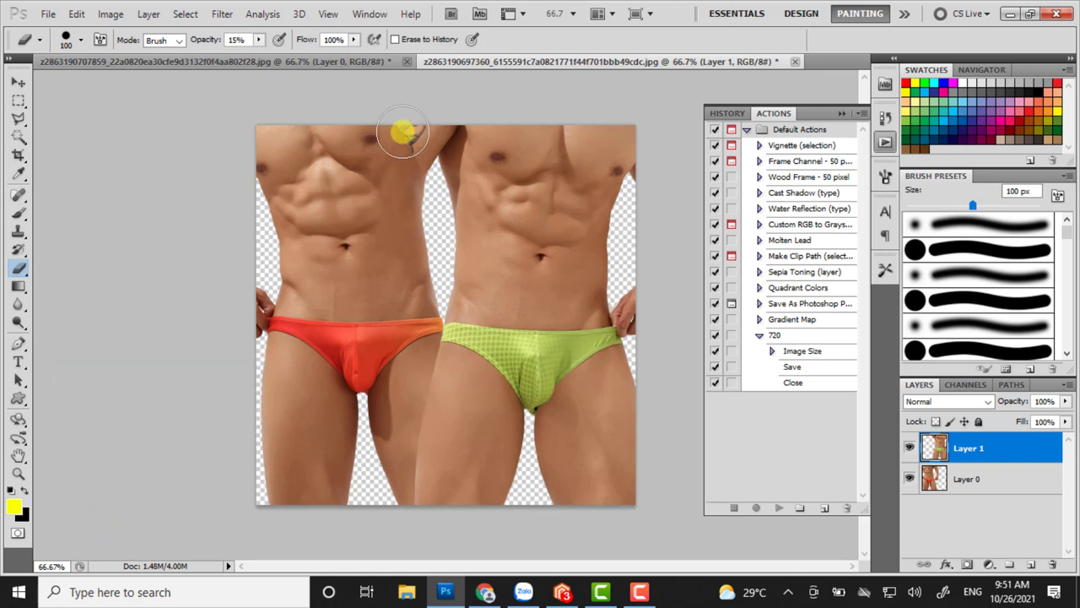
# - Softly erase the arm remnant at the shoulder top and upper chest
pyautogui.moveTo(402, 130)
pyautogui.mouseDown()
pyautogui.moveTo(430, 115)
pyautogui.moveTo(391, 145)
pyautogui.moveTo(391, 167)
pyautogui.mouseUp()
pyautogui.moveTo(407, 131)
pyautogui.mouseDown()
pyautogui.moveTo(410, 145)
pyautogui.moveTo(386, 169)
pyautogui.mouseUp()
pyautogui.moveTo(410, 121); pyautogui.dragTo(373, 168)
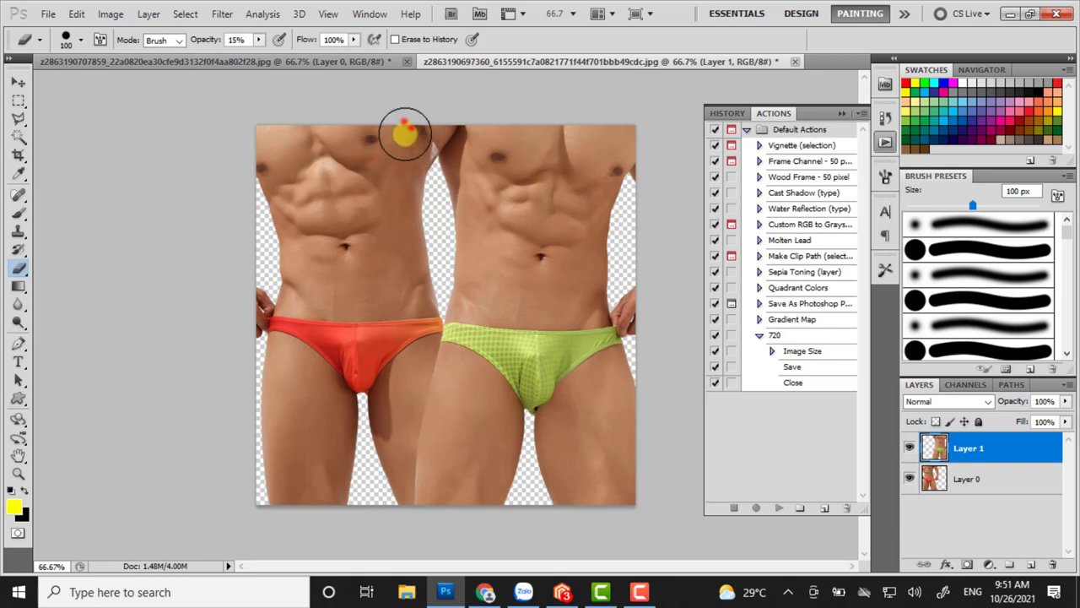
pyautogui.moveTo(410, 126)
pyautogui.mouseDown()
pyautogui.moveTo(422, 124)
pyautogui.moveTo(374, 169)
pyautogui.moveTo(422, 145)
pyautogui.moveTo(415, 164)
pyautogui.moveTo(386, 164)
pyautogui.moveTo(386, 225)
pyautogui.moveTo(402, 140)
pyautogui.moveTo(362, 242)
pyautogui.moveTo(410, 121)
pyautogui.moveTo(384, 245)
pyautogui.moveTo(410, 171)
pyautogui.moveTo(374, 215)
pyautogui.moveTo(357, 186)
pyautogui.moveTo(409, 164)
pyautogui.moveTo(397, 121)
pyautogui.moveTo(379, 138)
pyautogui.moveTo(410, 132)
pyautogui.moveTo(397, 139)
pyautogui.moveTo(393, 177)
pyautogui.moveTo(405, 225)
pyautogui.moveTo(425, 242)
pyautogui.moveTo(411, 219)
pyautogui.moveTo(458, 236)
pyautogui.moveTo(422, 205)
pyautogui.moveTo(511, 292)
pyautogui.mouseUp()
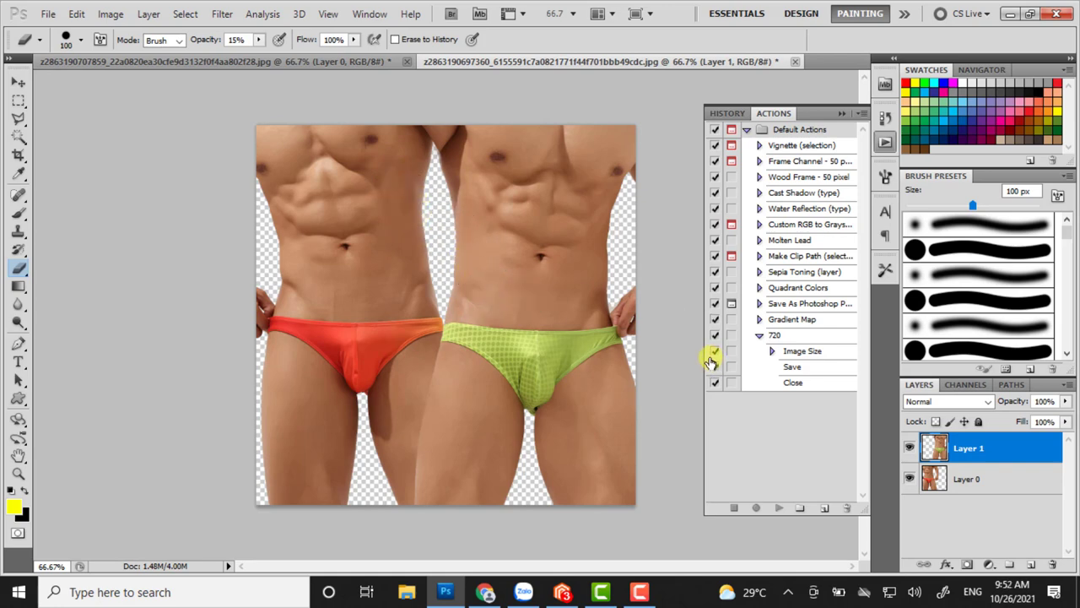
# - Add a new empty Layer 2, move it below Layer 0, and make it active
pyautogui.click(19, 82)
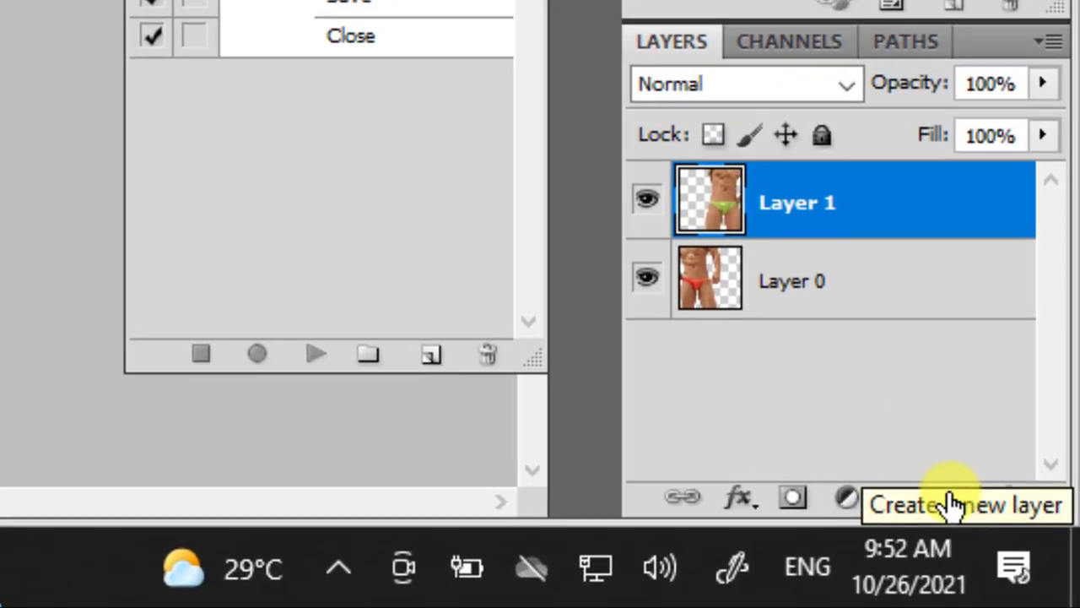
pyautogui.click(957, 500)
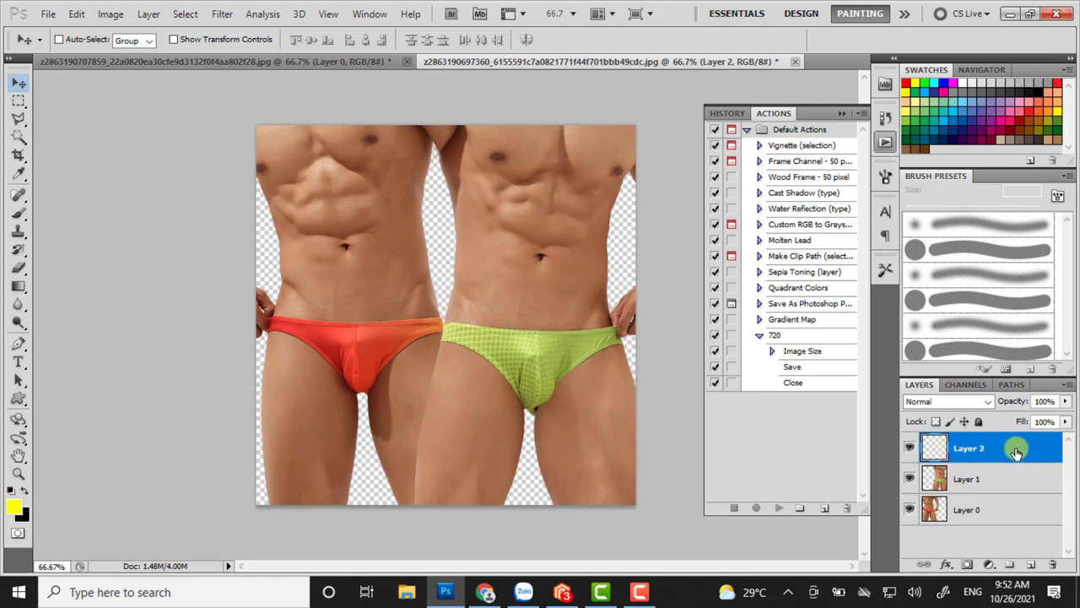
pyautogui.moveTo(1020, 449); pyautogui.dragTo(1022, 532)
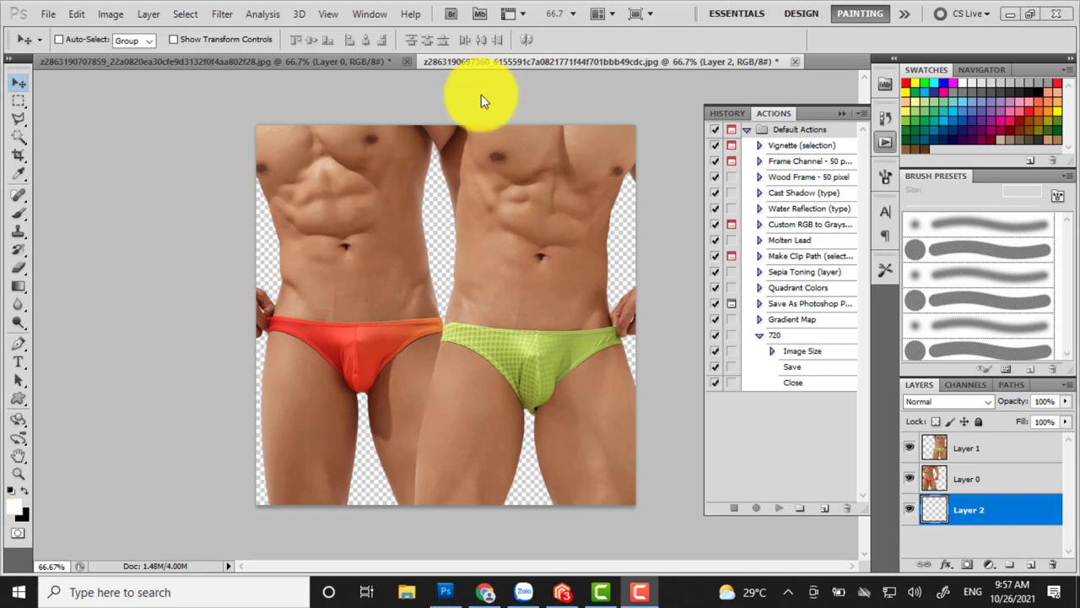
pyautogui.click(481, 100)
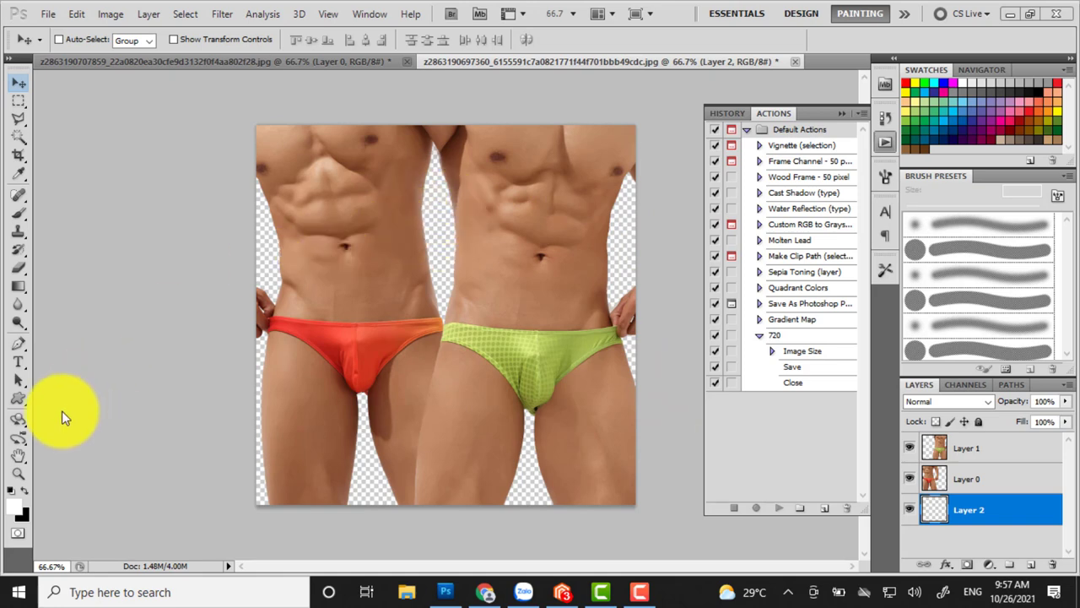
# - Set the foreground colour to a bright cyan (hue 178)
pyautogui.click(24, 491)
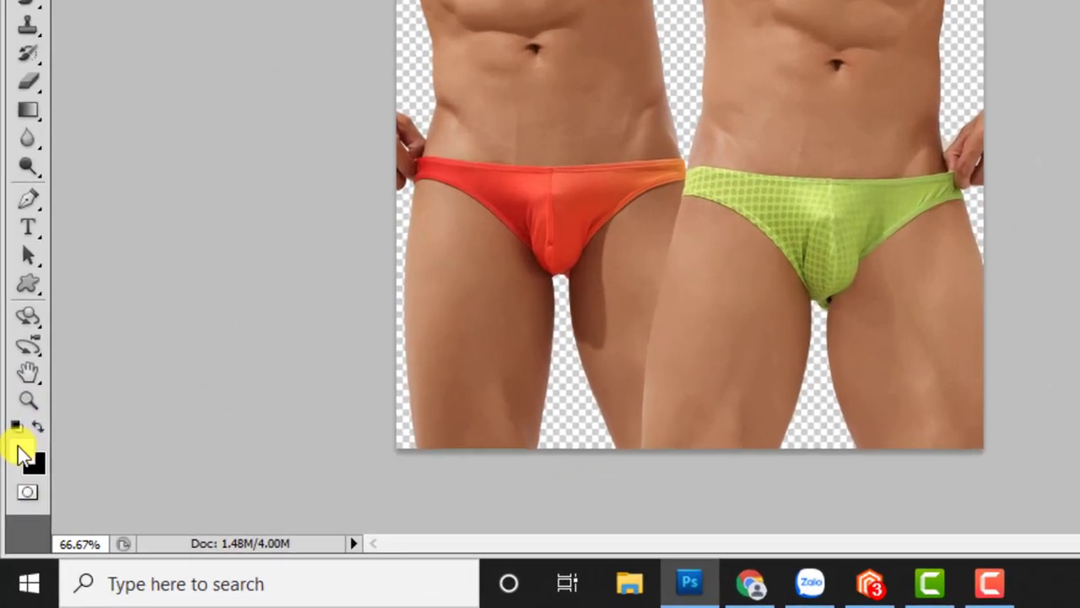
pyautogui.click(13, 504)
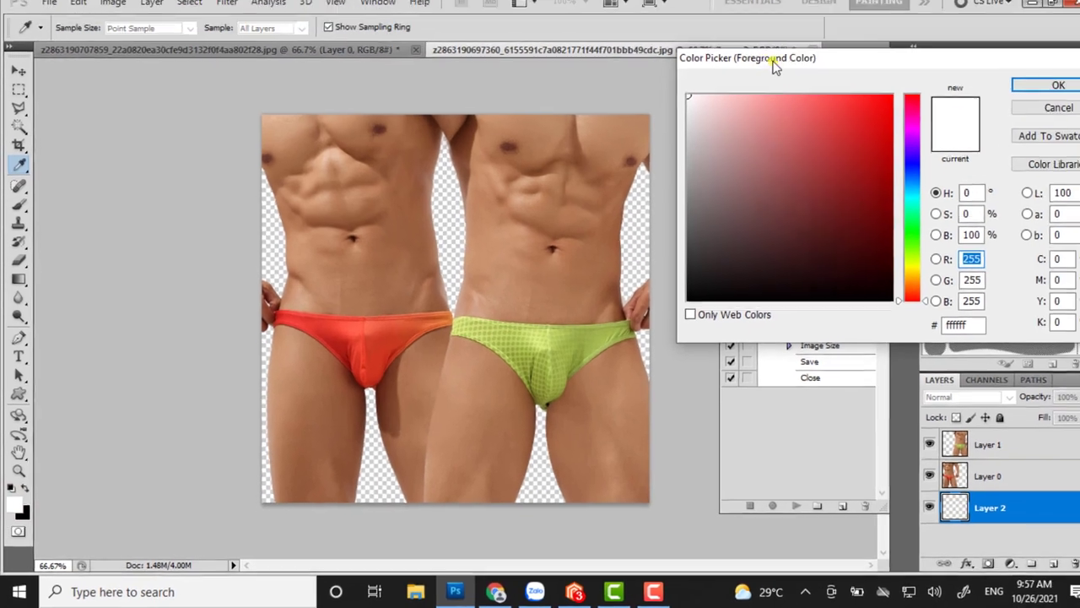
pyautogui.moveTo(776, 68); pyautogui.dragTo(565, 96)
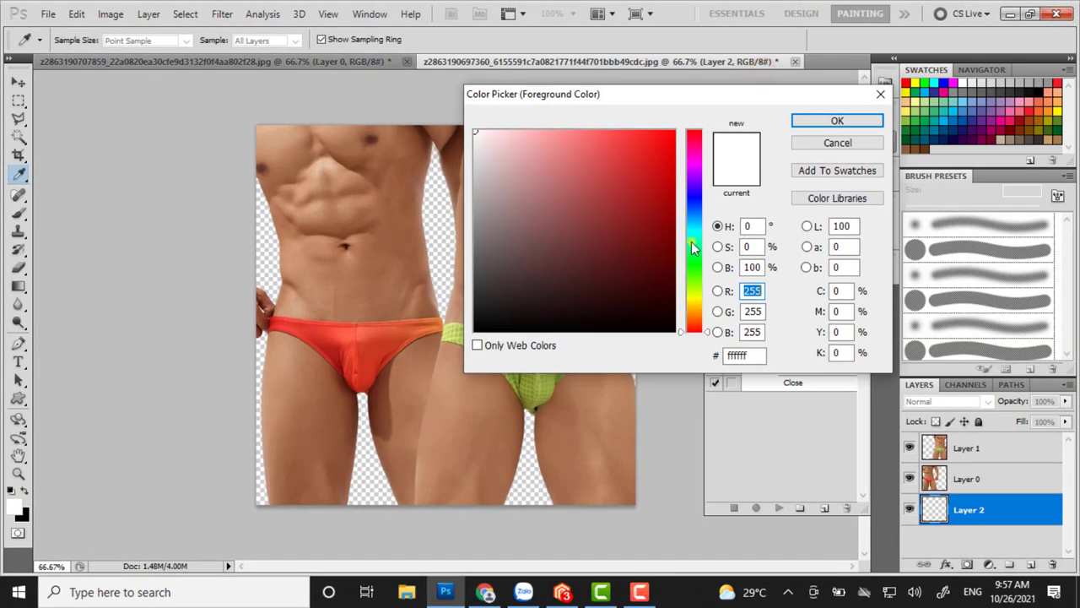
pyautogui.moveTo(698, 292); pyautogui.dragTo(698, 232)
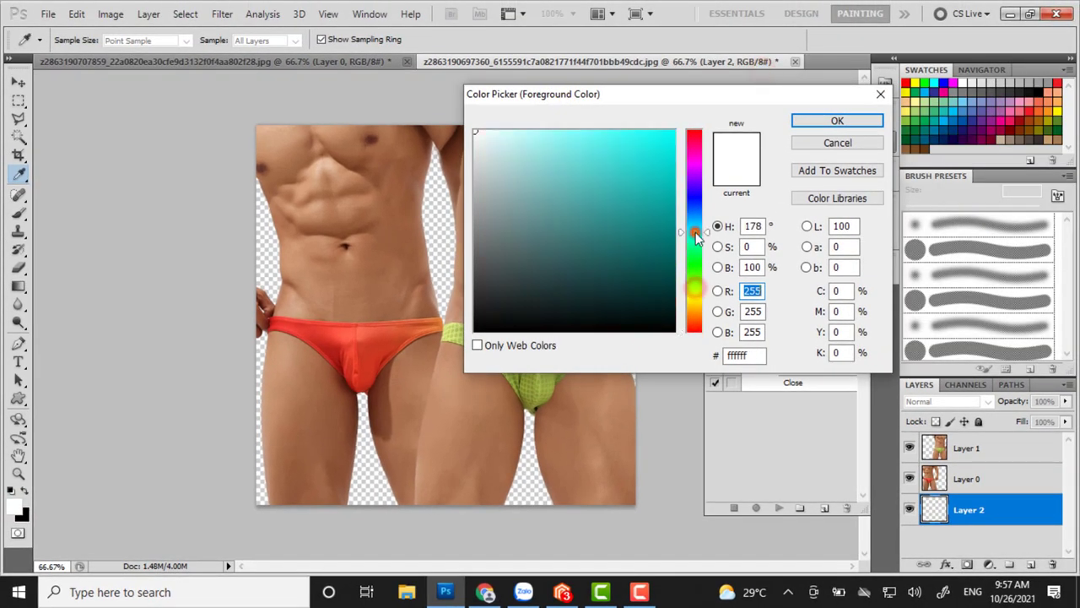
pyautogui.click(670, 139)
pyautogui.click(809, 123)
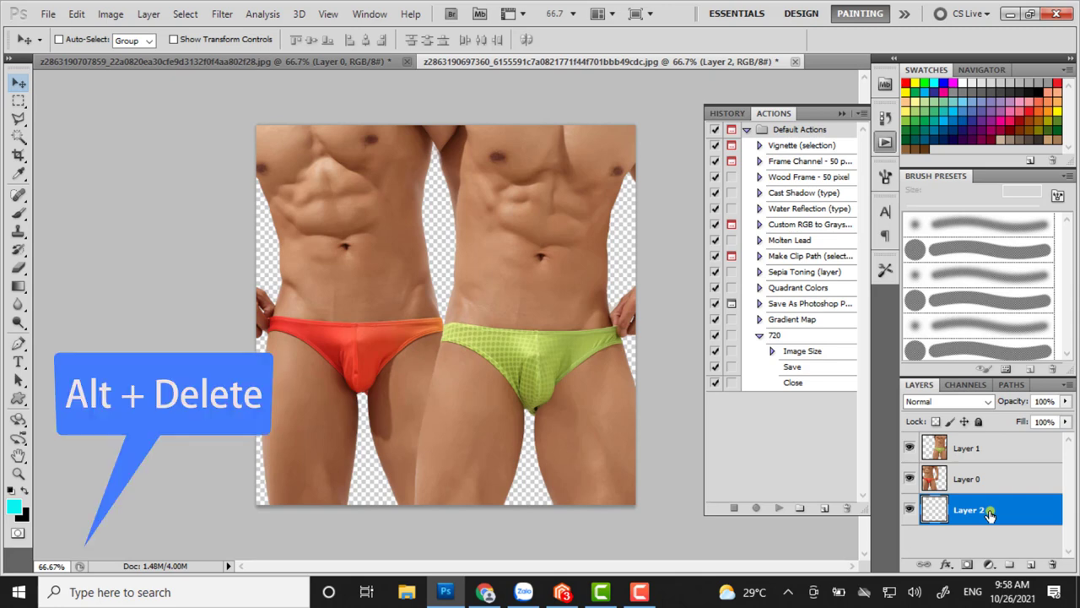
# - Fill Layer 2 with cyan, then make white the foreground colour
pyautogui.hotkey('alt', 'Delete')
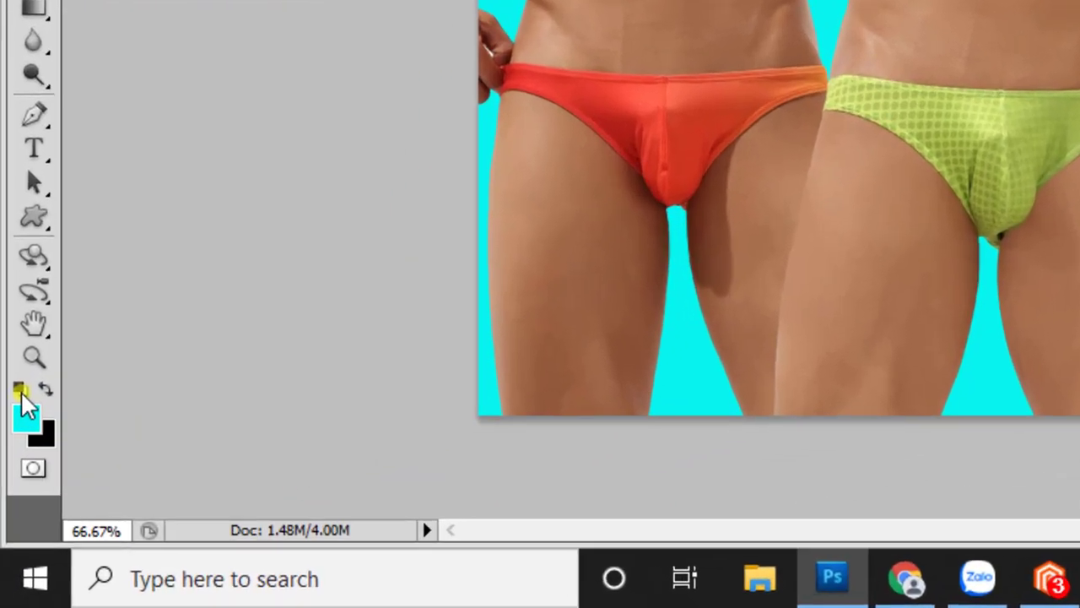
pyautogui.click(12, 492)
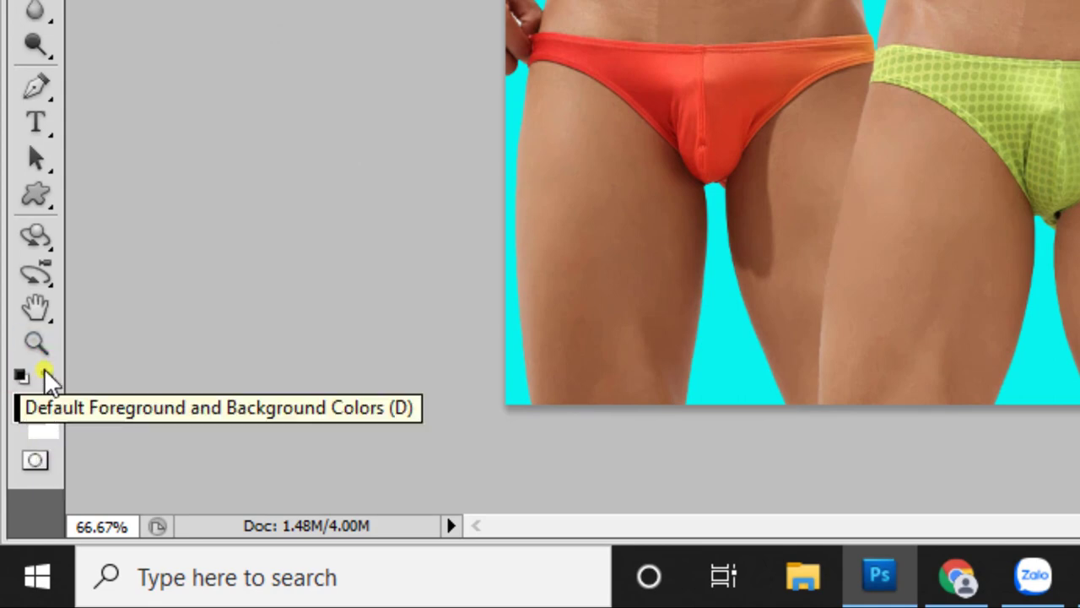
pyautogui.click(54, 378)
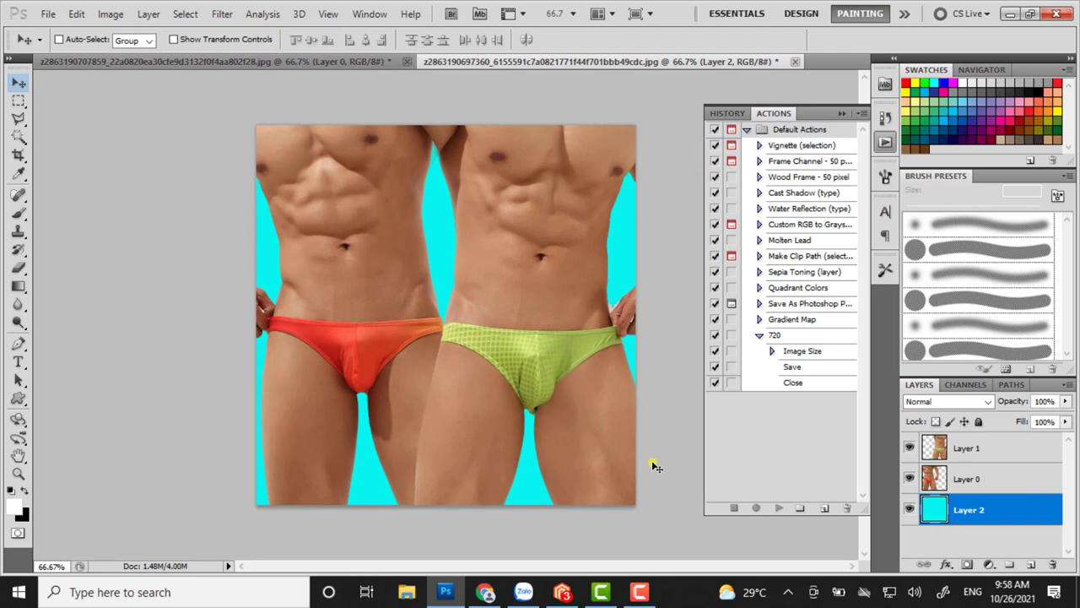
# - Fill Layer 2 with white, close the History/Actions panel, and zoom to 200%
pyautogui.hotkey('alt', 'BackSpace')
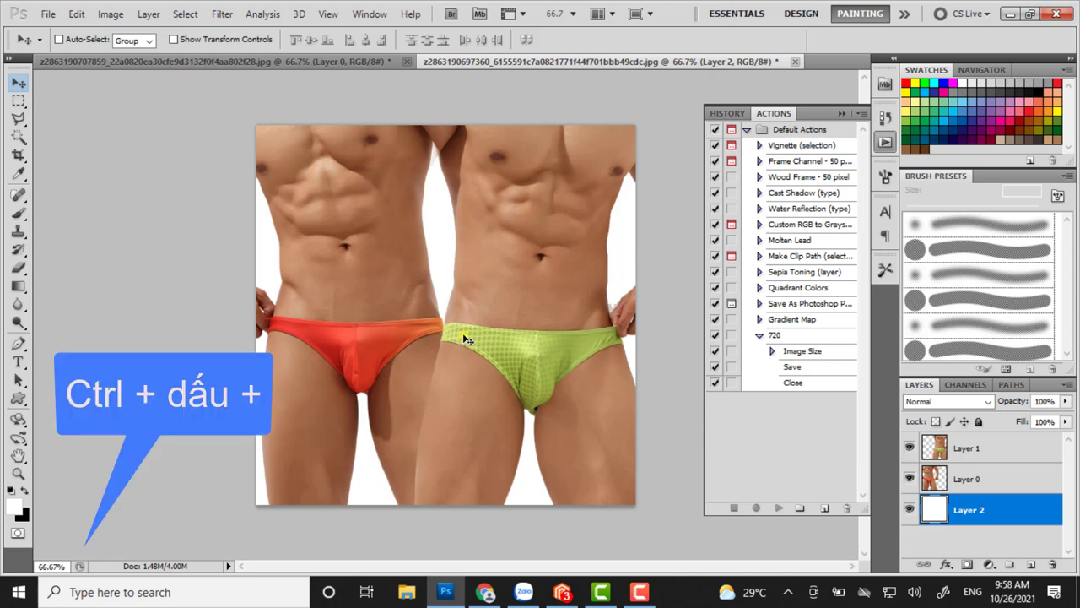
pyautogui.hotkey('ctrl', '+')
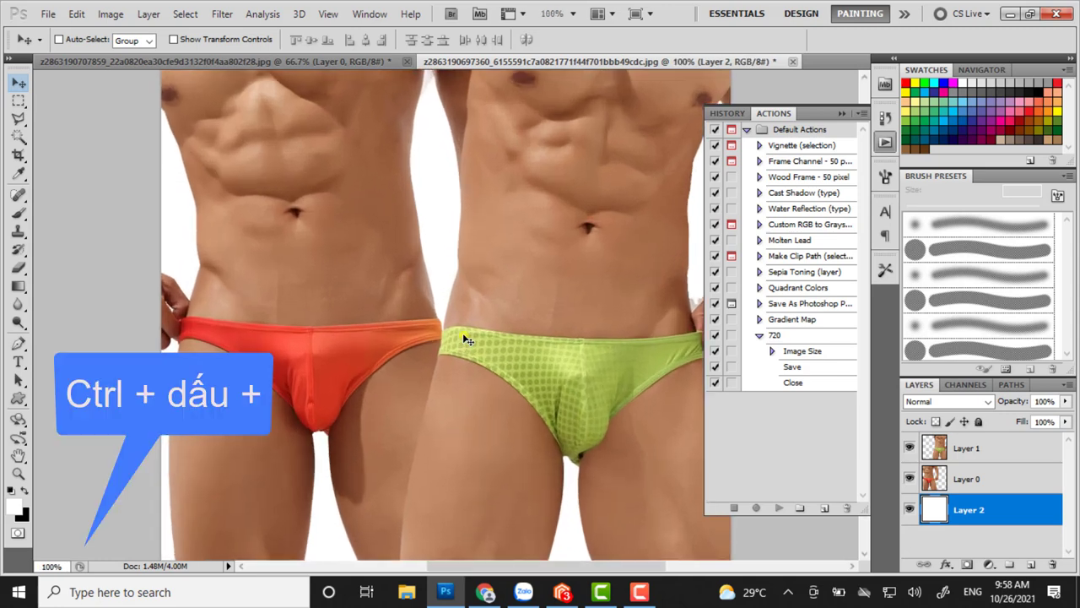
pyautogui.click(843, 115)
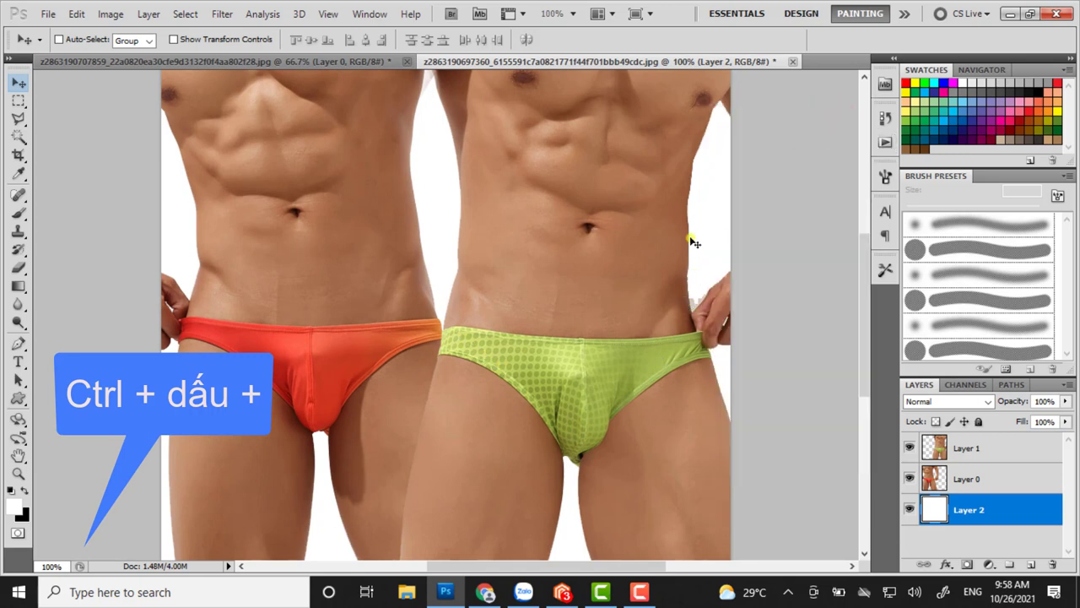
pyautogui.moveTo(569, 572)
pyautogui.mouseDown()
pyautogui.moveTo(532, 572)
pyautogui.moveTo(609, 572)
pyautogui.mouseUp()
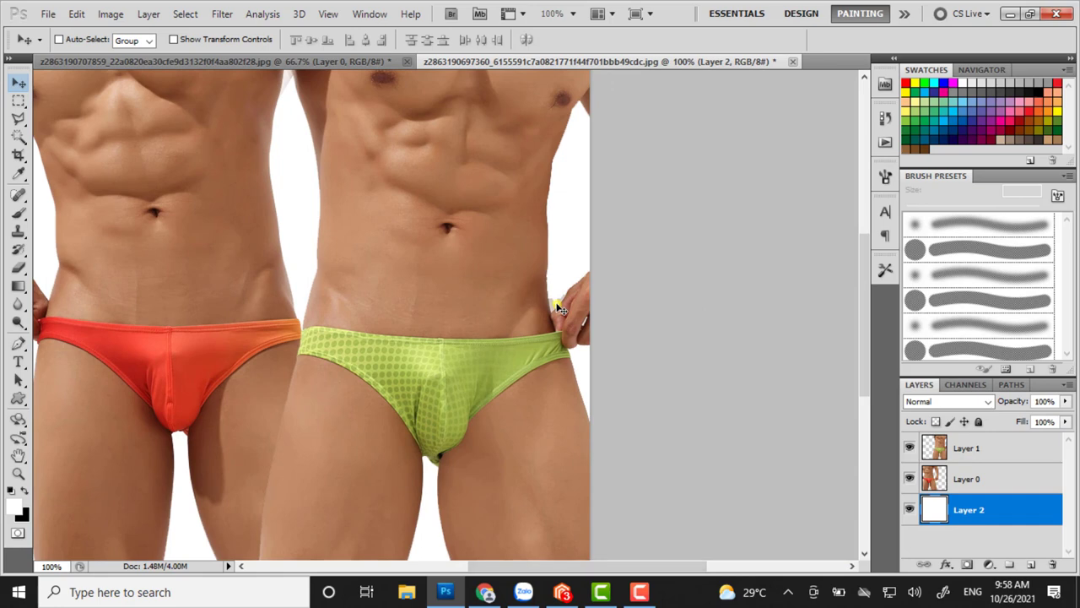
pyautogui.hotkey('ctrl', '+')
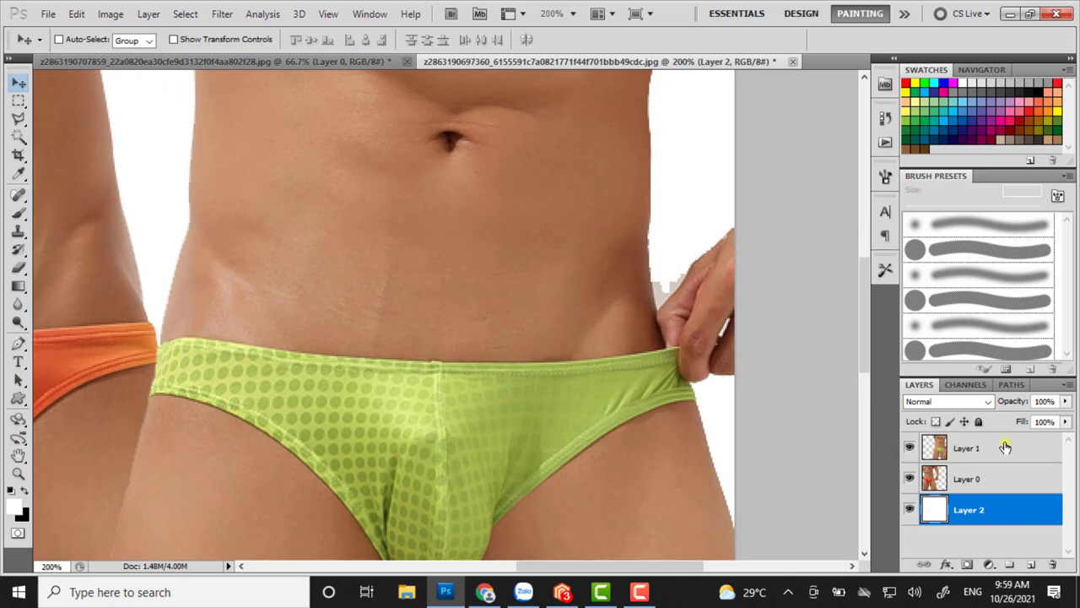
# - On Layer 1, Magic Wand-select and remove the stray pixels beside the hand
pyautogui.click(976, 452)
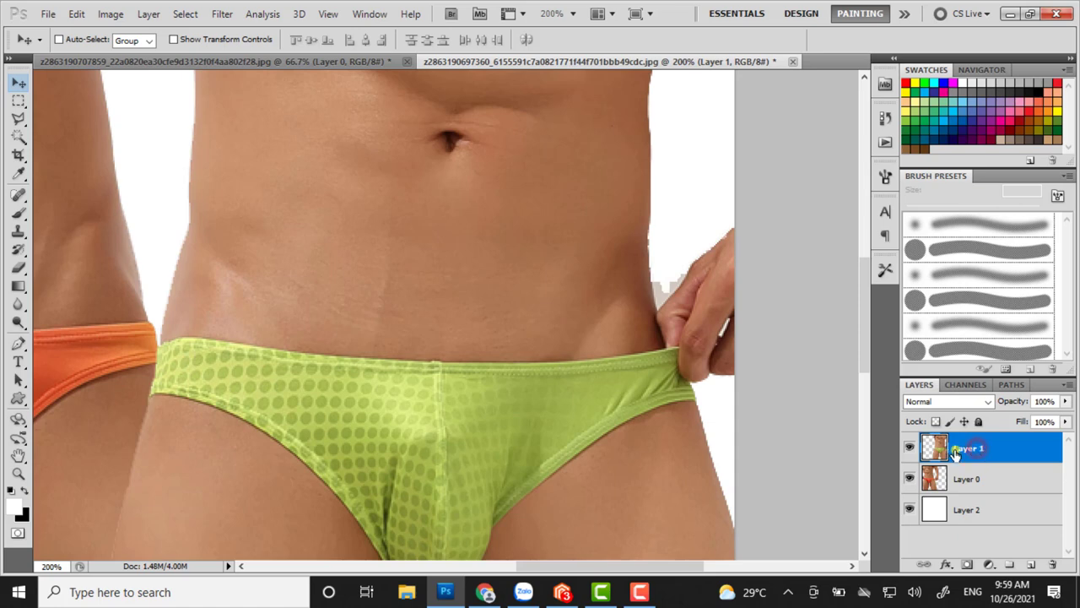
pyautogui.click(19, 139)
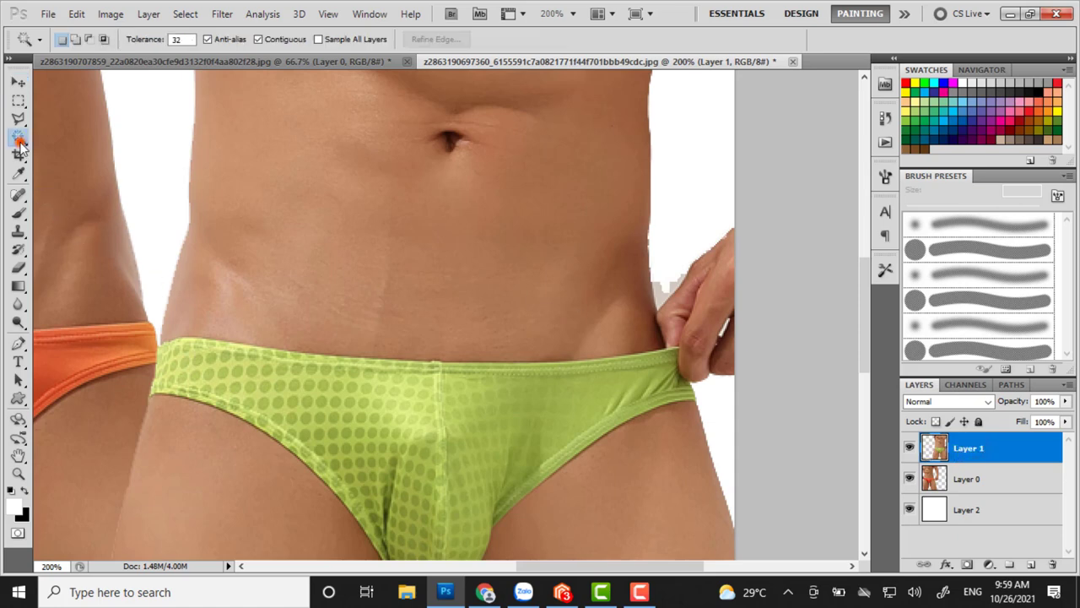
pyautogui.click(664, 291)
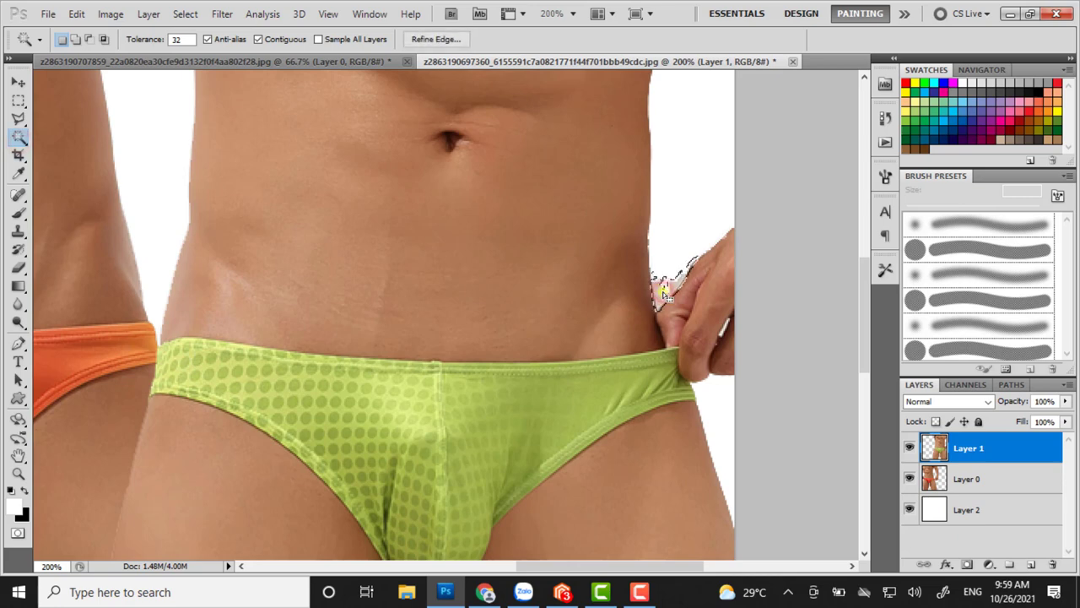
pyautogui.click(688, 259)
pyautogui.hotkey('ctrl', 'd')
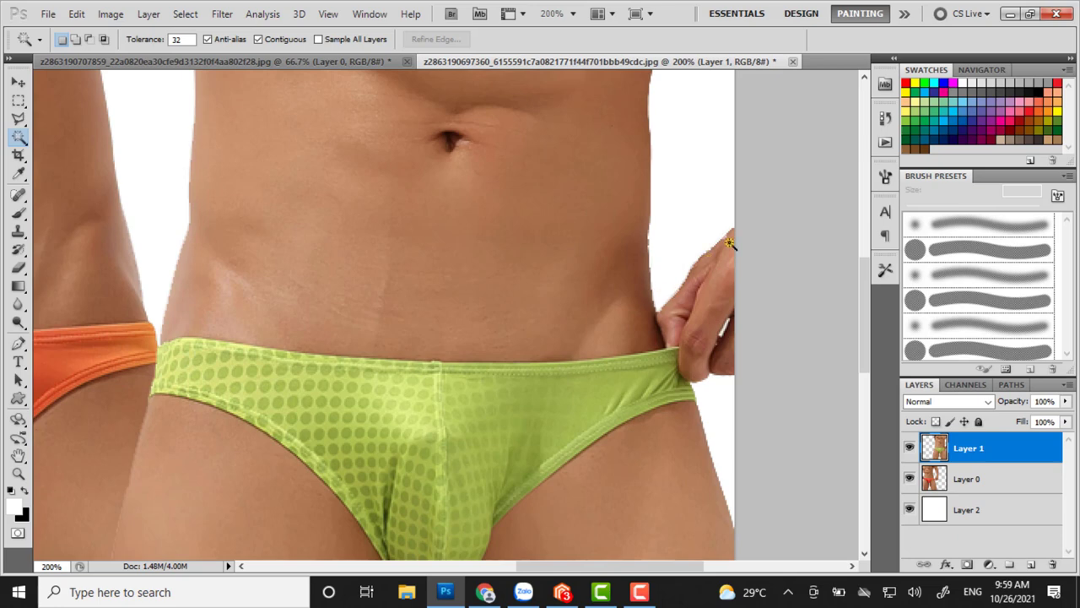
# - With the Blur tool, shrinking to 25 px, soften the waist and hip edges beside the hand
pyautogui.click(19, 306)
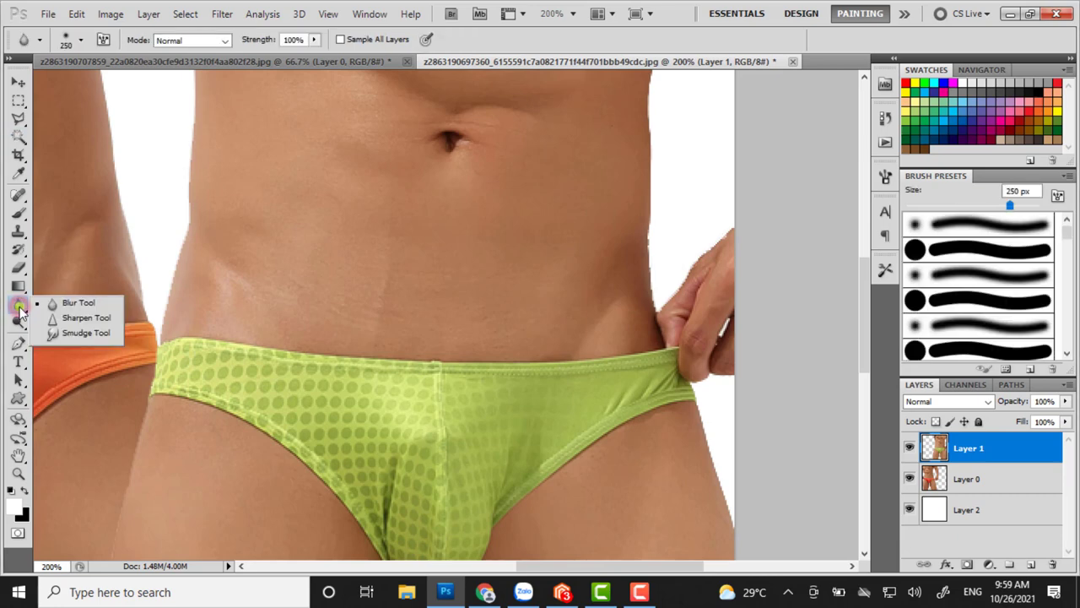
pyautogui.click(67, 302)
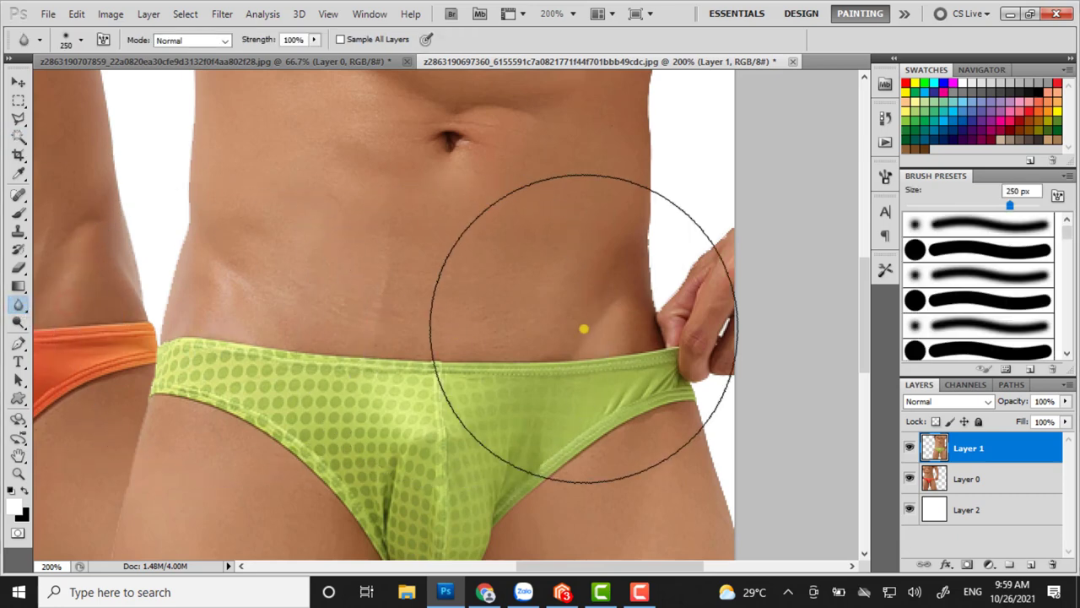
pyautogui.moveTo(586, 326)
pyautogui.mouseDown()
pyautogui.moveTo(581, 260)
pyautogui.moveTo(492, 233)
pyautogui.mouseUp()
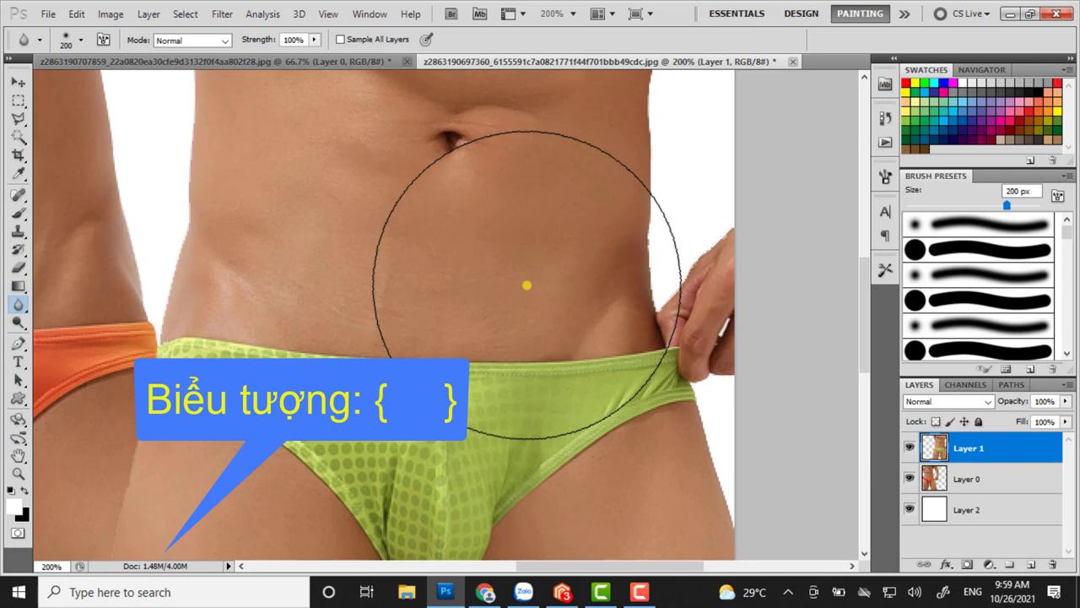
pyautogui.press('[')
pyautogui.press('[')
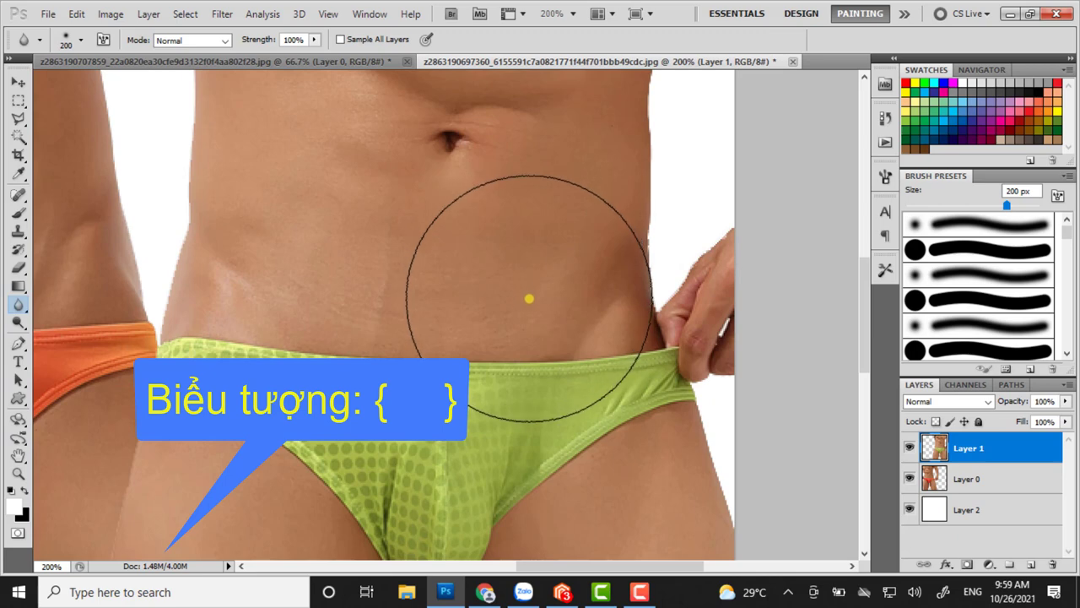
pyautogui.press('[')
pyautogui.press('[')
pyautogui.press('[')
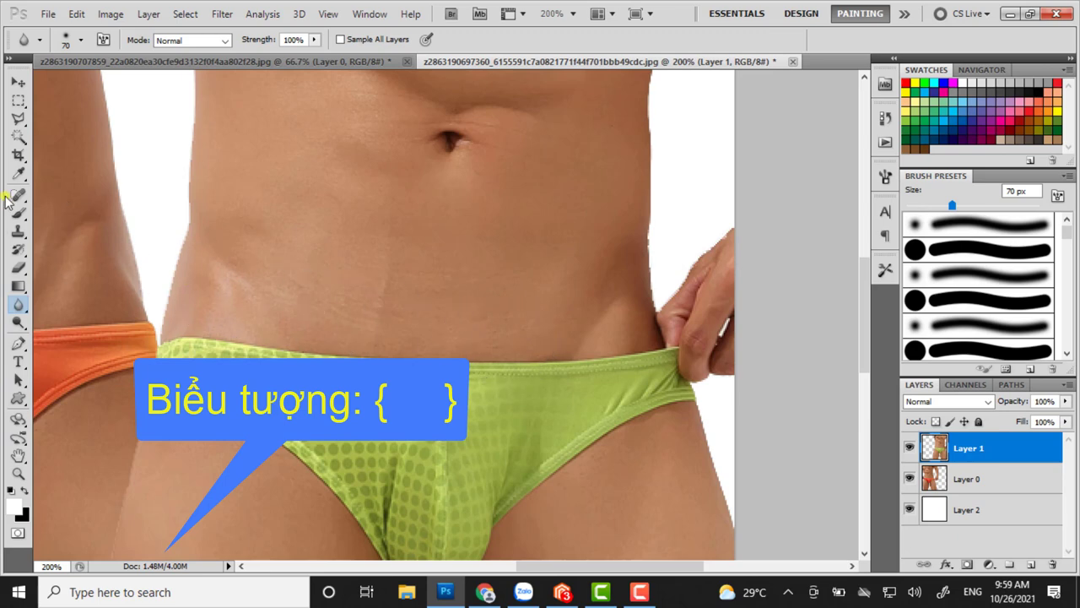
pyautogui.press('[')
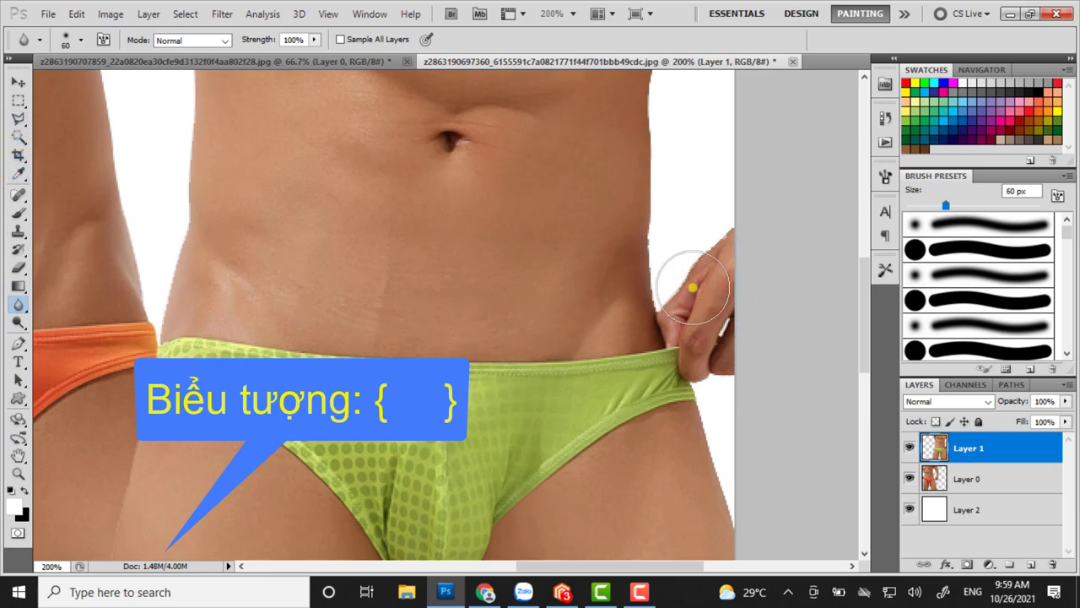
pyautogui.moveTo(692, 288)
pyautogui.mouseDown()
pyautogui.moveTo(641, 306)
pyautogui.moveTo(681, 265)
pyautogui.moveTo(680, 281)
pyautogui.mouseUp()
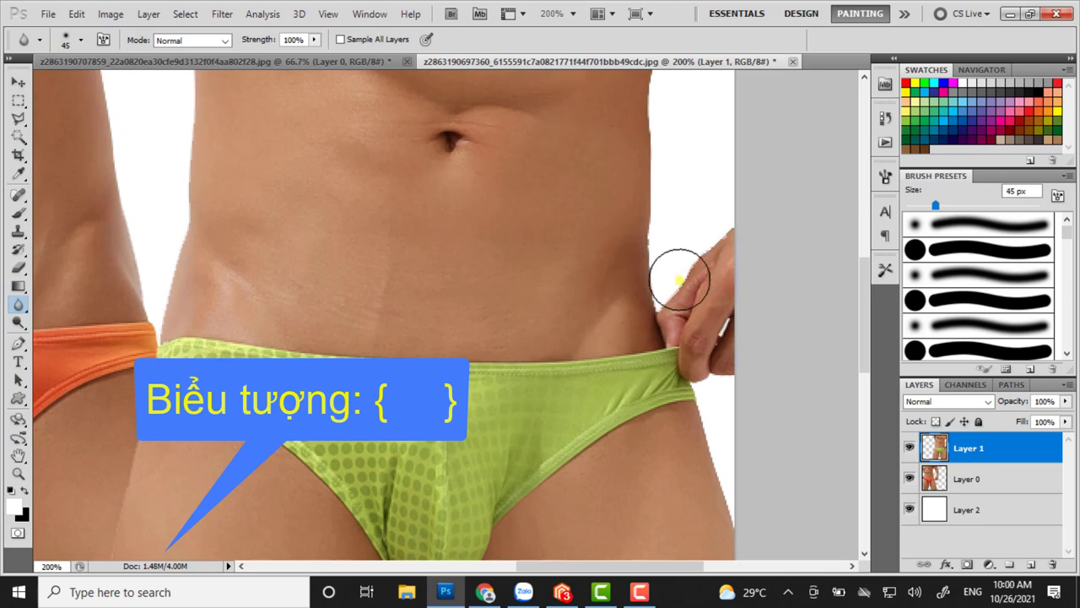
pyautogui.press('[')
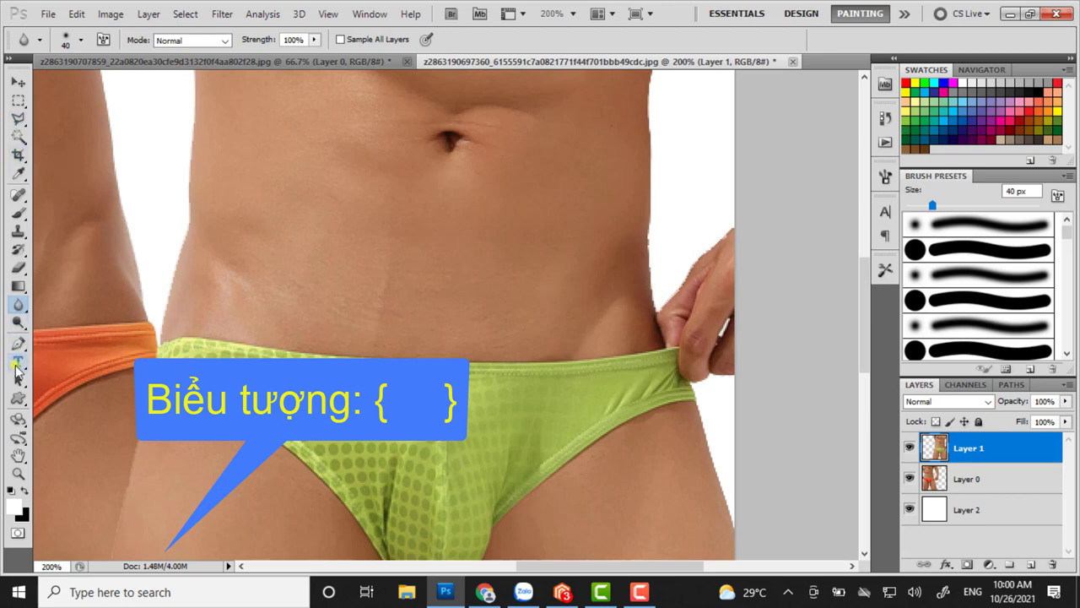
pyautogui.press('[')
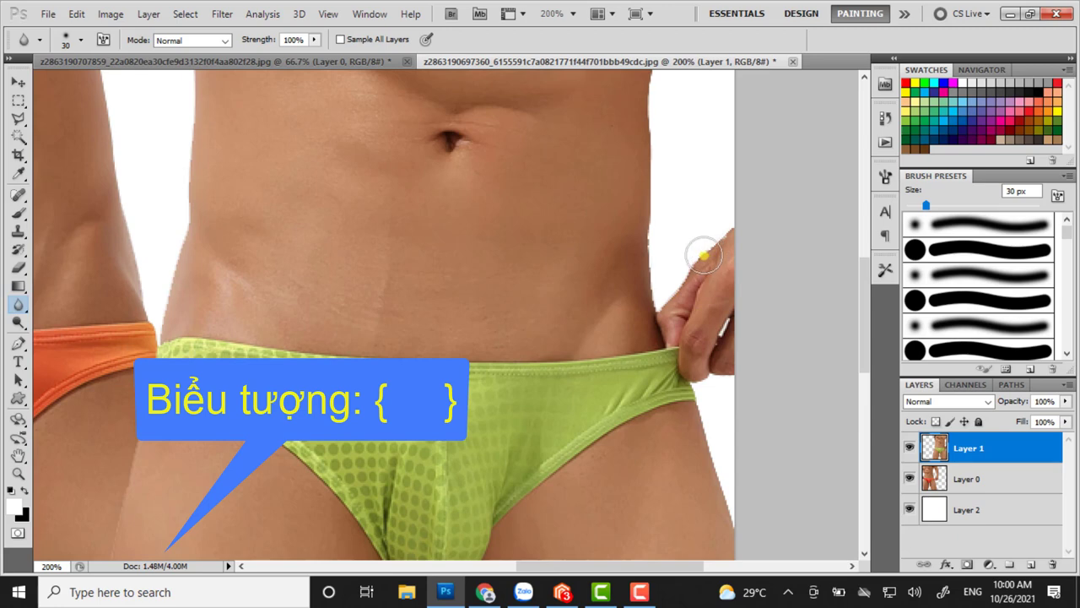
pyautogui.press('[')
pyautogui.moveTo(717, 241)
pyautogui.mouseDown()
pyautogui.moveTo(663, 306)
pyautogui.moveTo(646, 248)
pyautogui.moveTo(653, 106)
pyautogui.mouseUp()
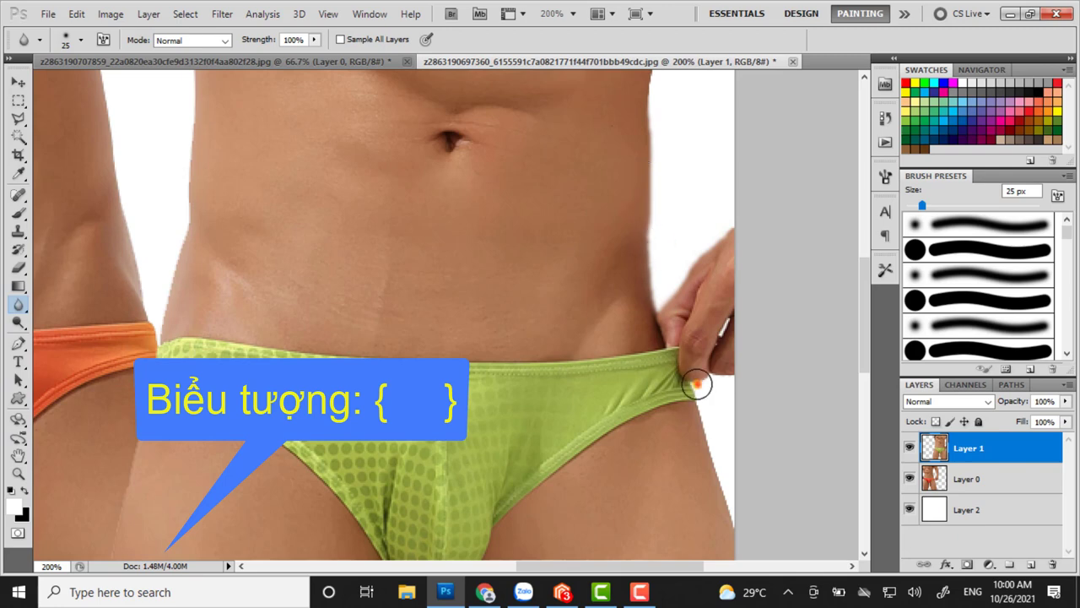
pyautogui.moveTo(698, 383); pyautogui.dragTo(707, 450)
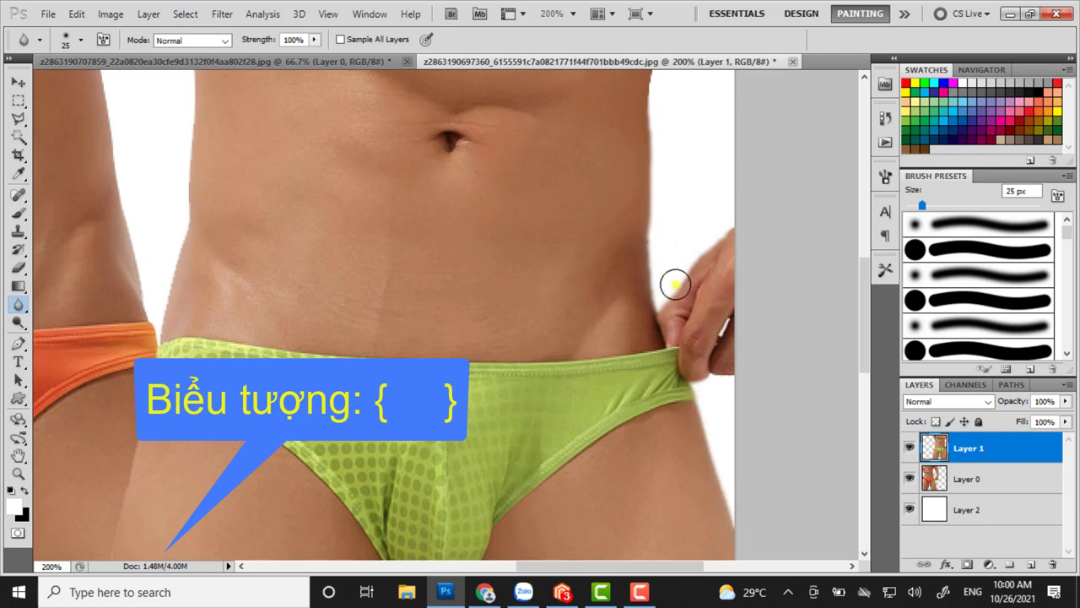
# - Blur the right waist and both inner-thigh edges, then zoom out to fit the image
pyautogui.scroll(3, 673, 282)
pyautogui.scroll(1, 671, 287)
pyautogui.scroll(1, 659, 338)
pyautogui.scroll(1, 656, 348)
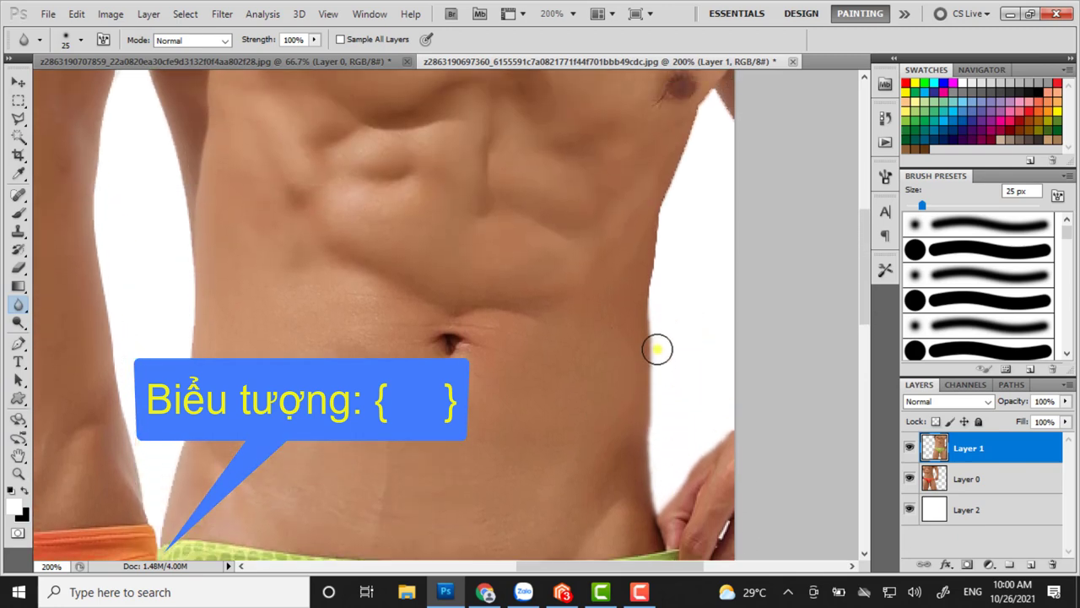
pyautogui.scroll(2, 657, 350)
pyautogui.moveTo(656, 405)
pyautogui.mouseDown()
pyautogui.moveTo(669, 215)
pyautogui.moveTo(699, 152)
pyautogui.mouseUp()
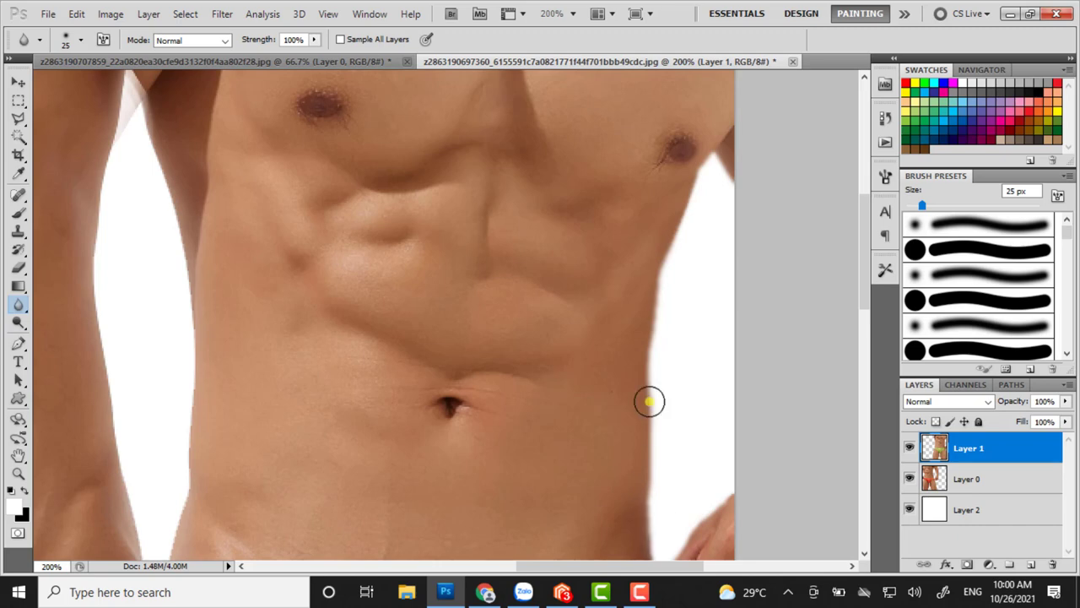
pyautogui.scroll(3, 650, 380)
pyautogui.scroll(-1, 521, 253)
pyautogui.scroll(-2, 514, 228)
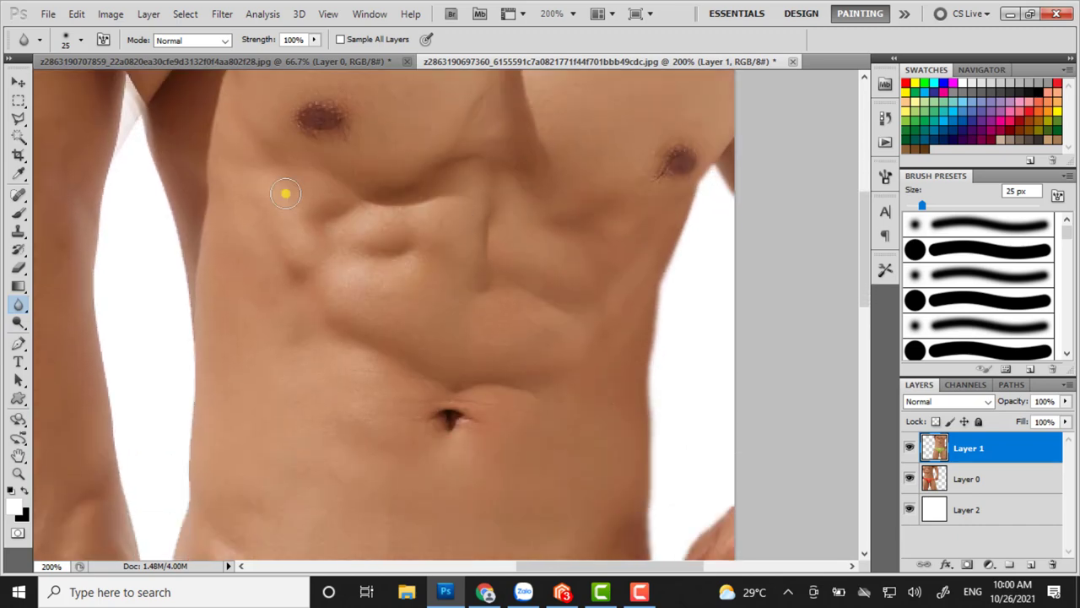
pyautogui.scroll(-2, 201, 242)
pyautogui.scroll(-2, 237, 282)
pyautogui.moveTo(190, 212)
pyautogui.mouseDown()
pyautogui.moveTo(163, 430)
pyautogui.moveTo(120, 383)
pyautogui.mouseUp()
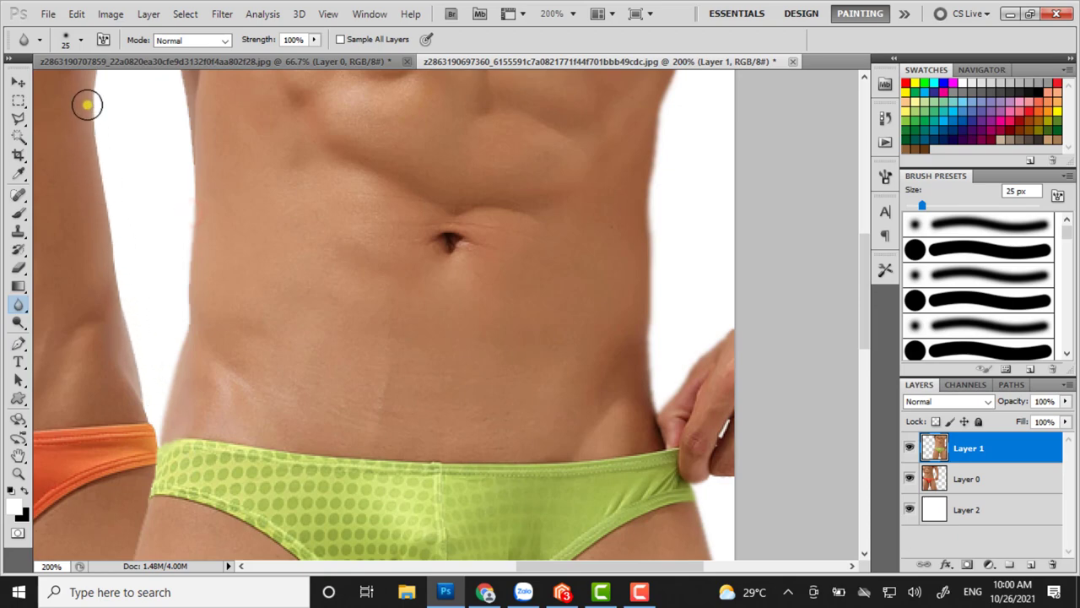
pyautogui.scroll(-5, 564, 316)
pyautogui.scroll(-4, 562, 321)
pyautogui.scroll(-5, 543, 323)
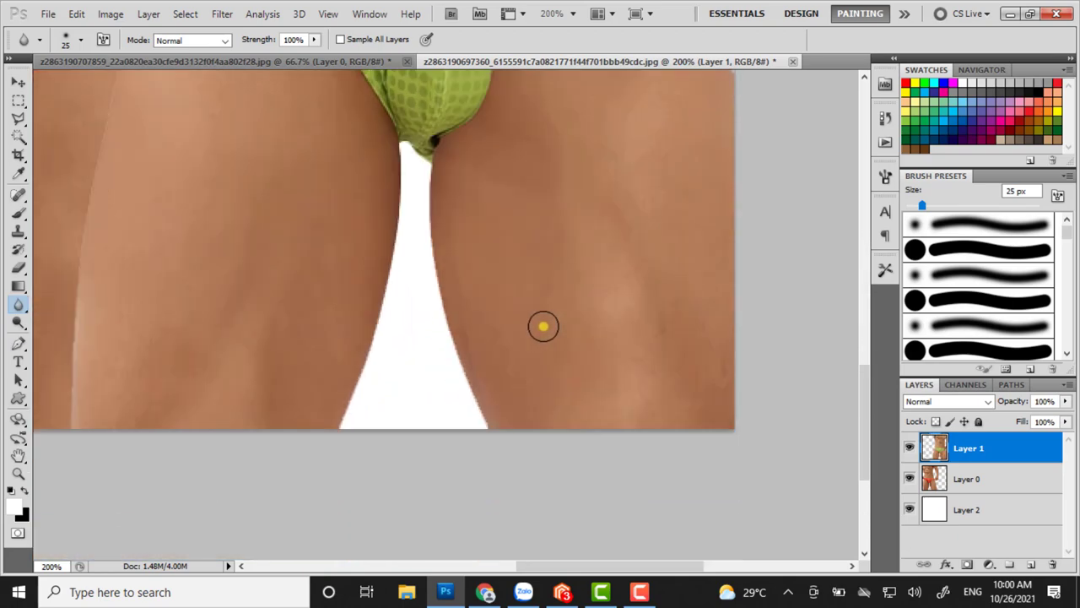
pyautogui.moveTo(451, 186)
pyautogui.mouseDown()
pyautogui.moveTo(429, 212)
pyautogui.moveTo(448, 350)
pyautogui.moveTo(495, 434)
pyautogui.mouseUp()
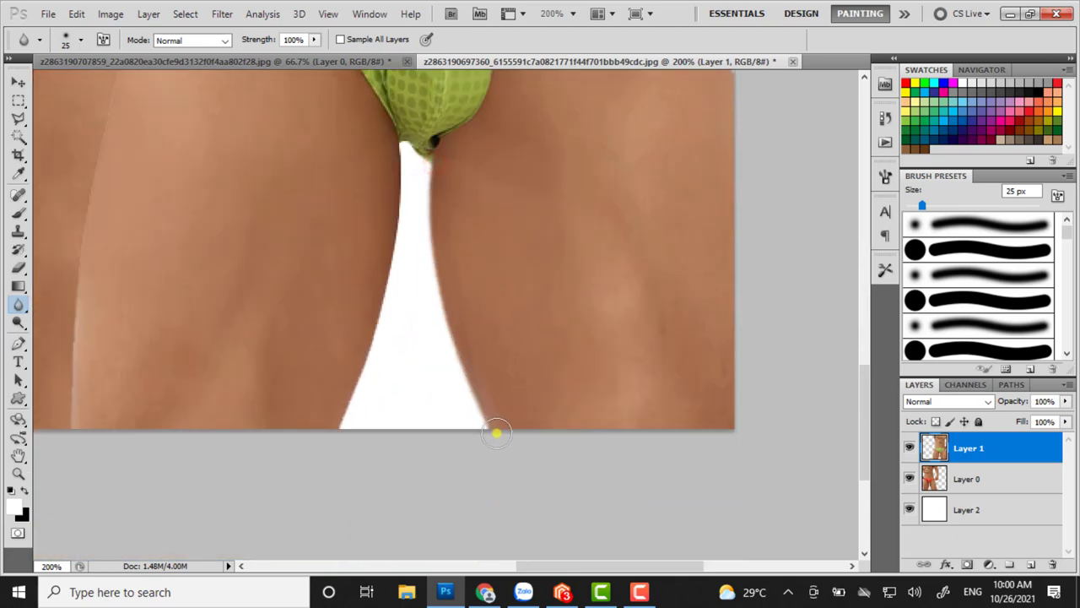
pyautogui.moveTo(333, 430)
pyautogui.mouseDown()
pyautogui.moveTo(391, 278)
pyautogui.moveTo(405, 161)
pyautogui.mouseUp()
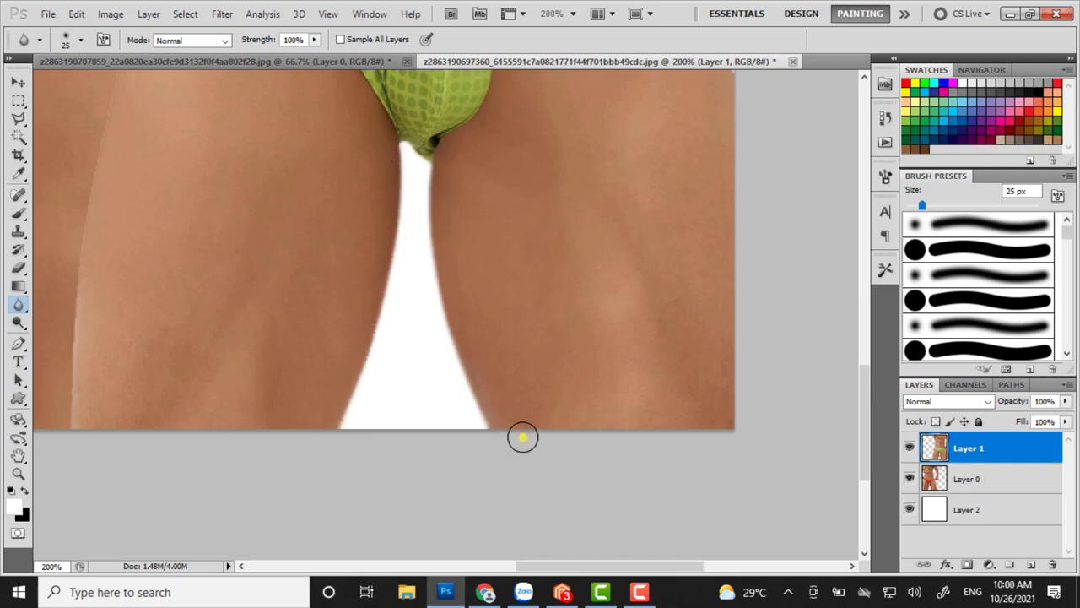
pyautogui.hotkey('ctrl', '-')
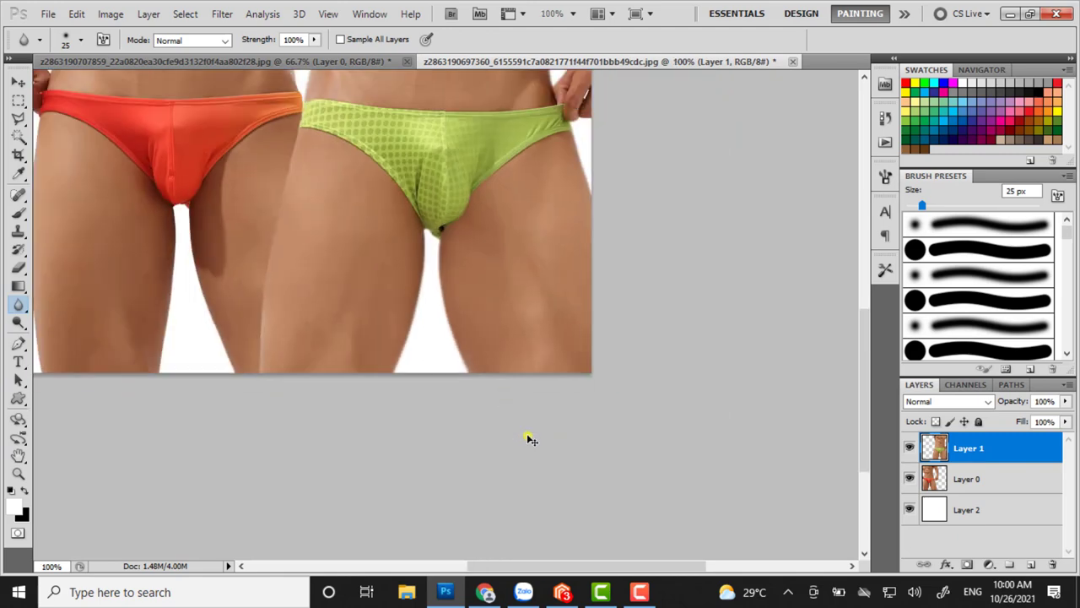
pyautogui.hotkey('ctrl', '-')
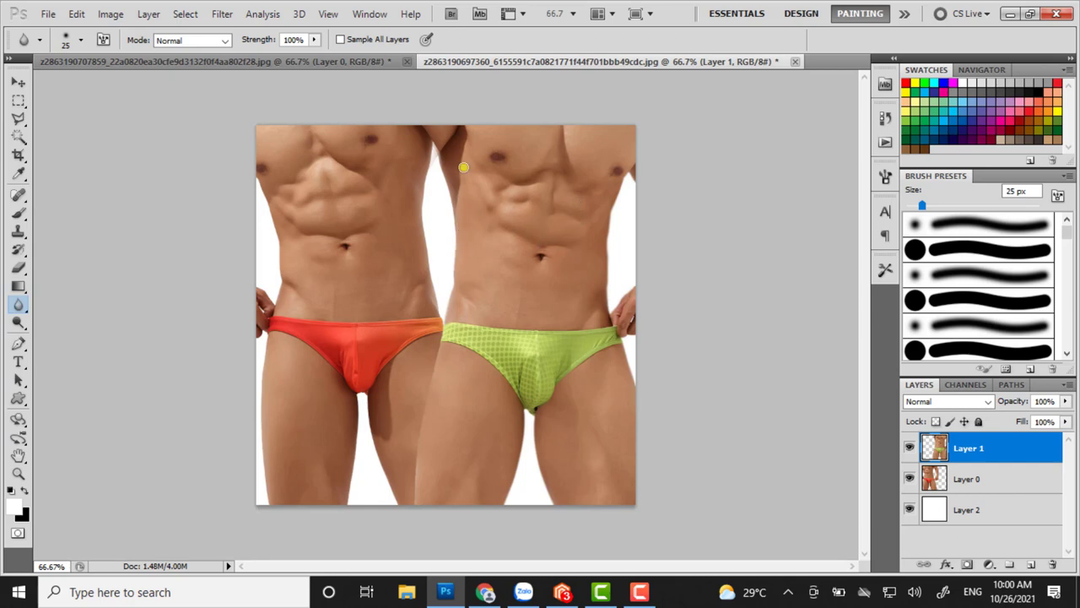
# - Save a copy of the composite via Save As in JPEG format named 0001
pyautogui.click(48, 14)
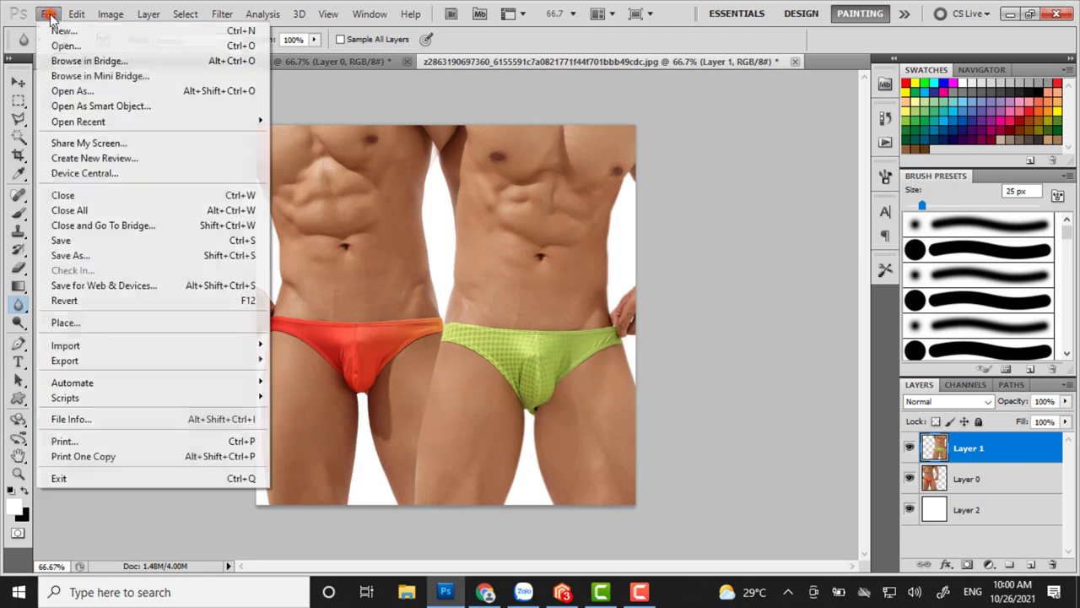
pyautogui.click(85, 256)
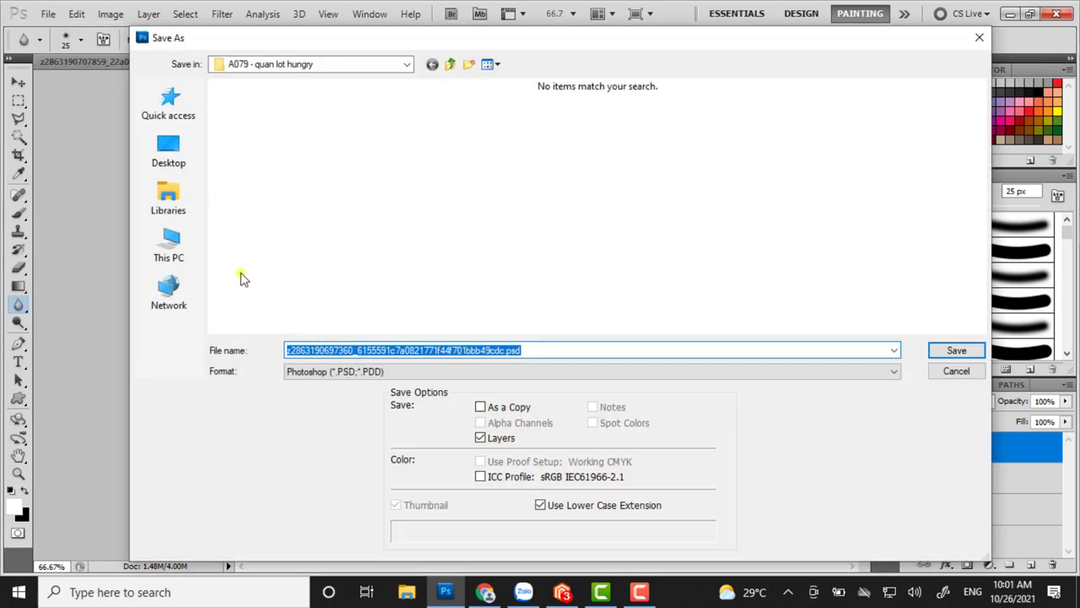
pyautogui.click(559, 371)
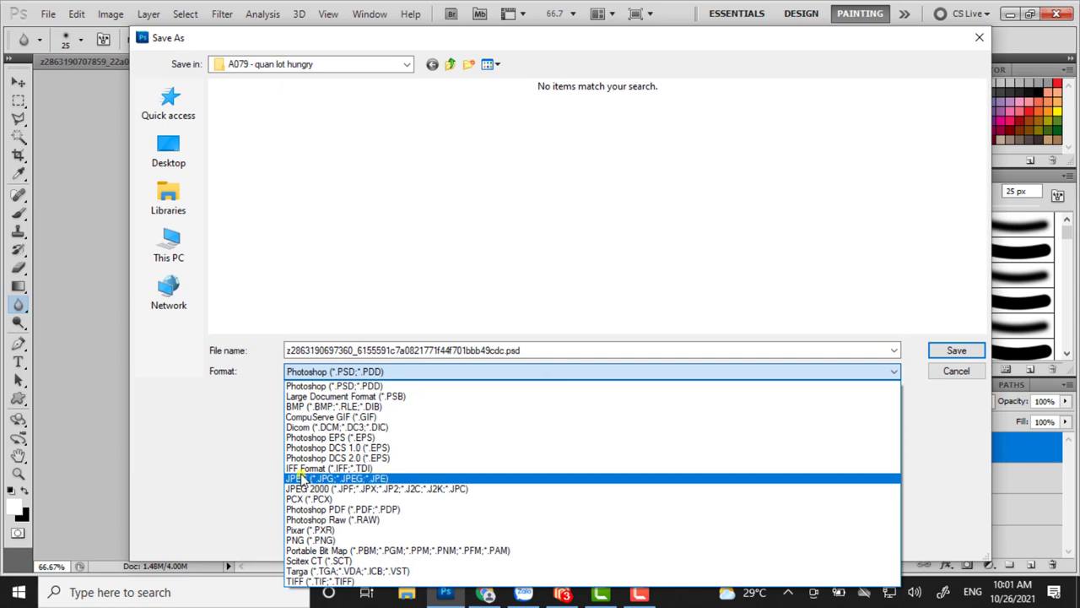
pyautogui.click(335, 476)
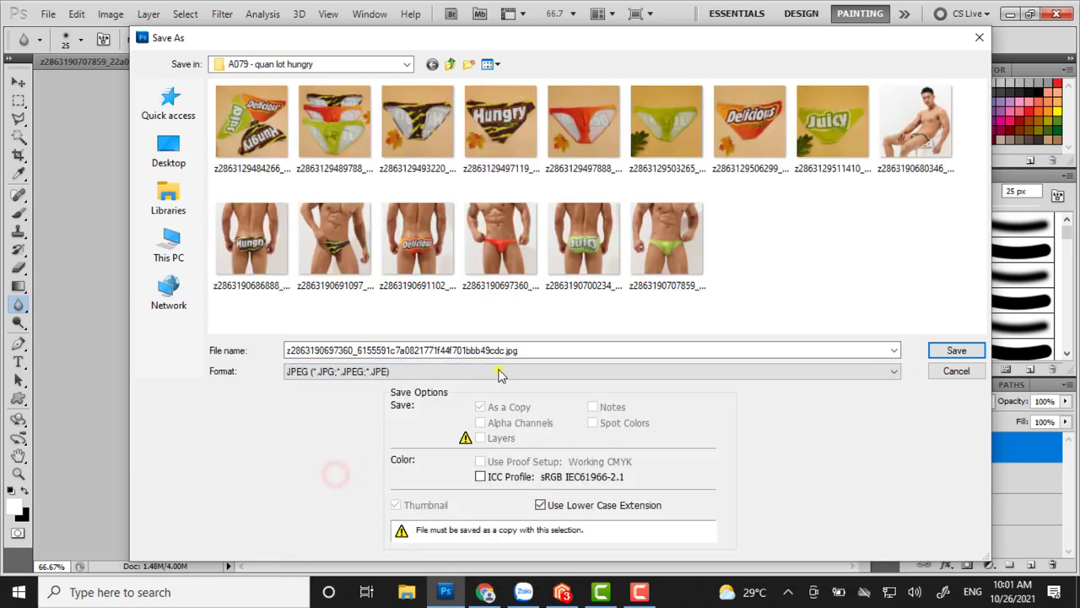
pyautogui.doubleClick(535, 350)
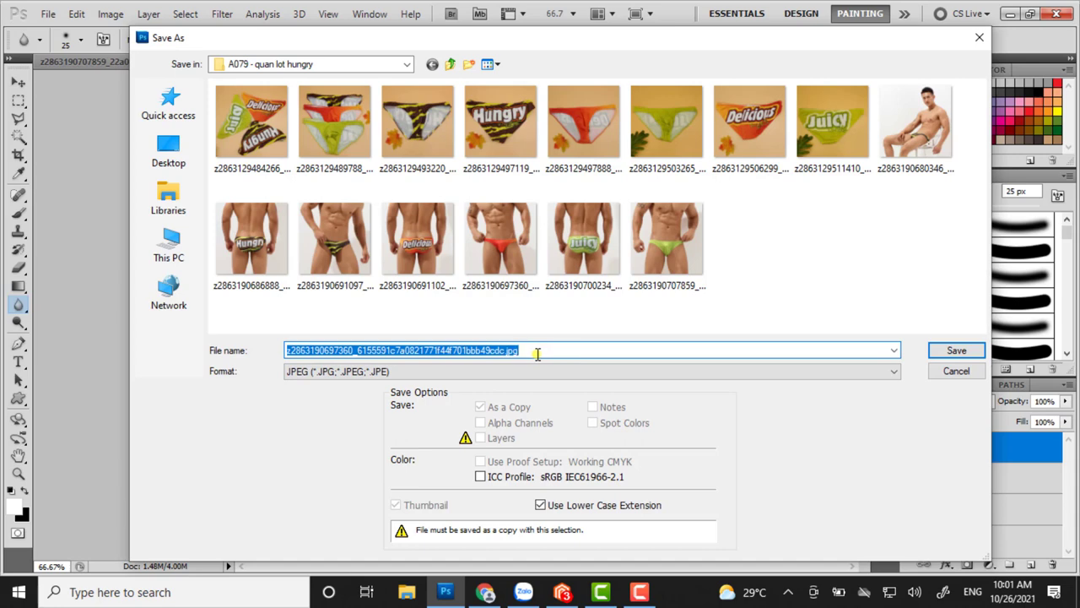
pyautogui.write('loh')
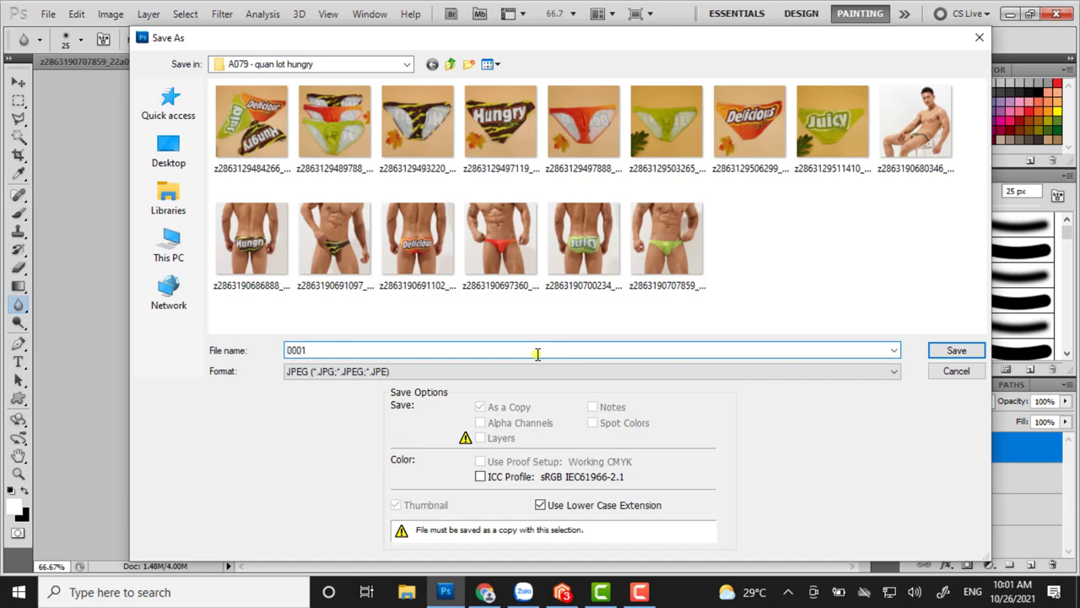
pyautogui.click(957, 351)
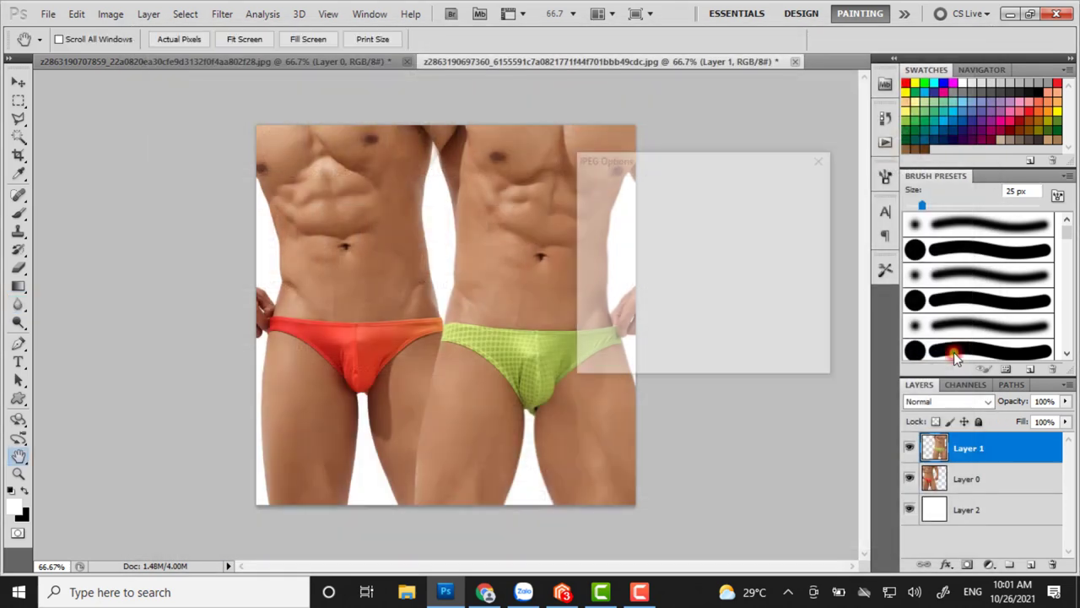
# - Accept the JPEG options, close both images without saving, and bring up File > Open
pyautogui.click(795, 185)
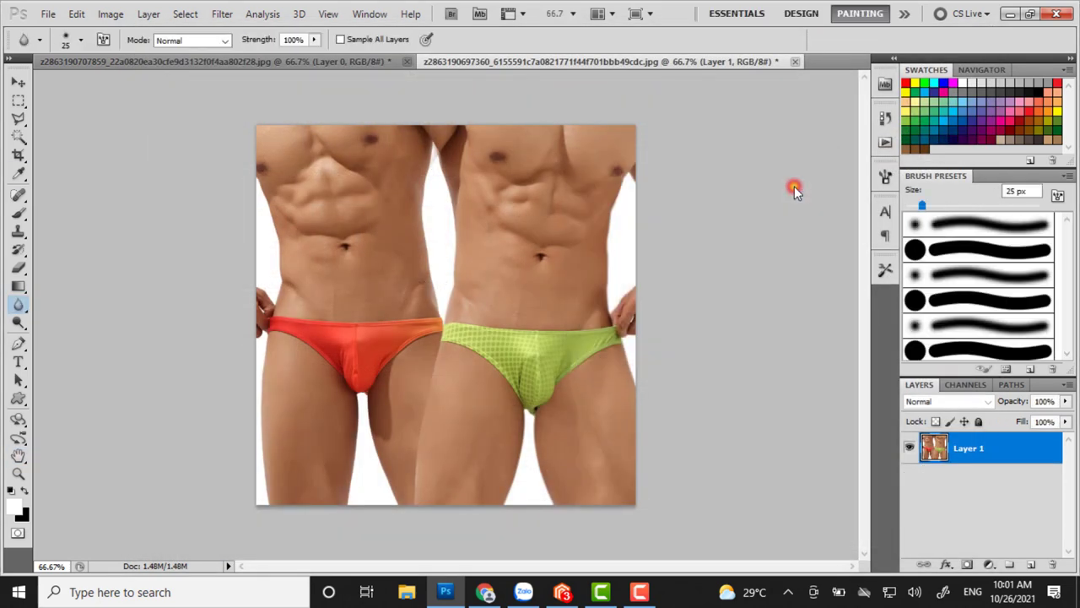
pyautogui.click(796, 61)
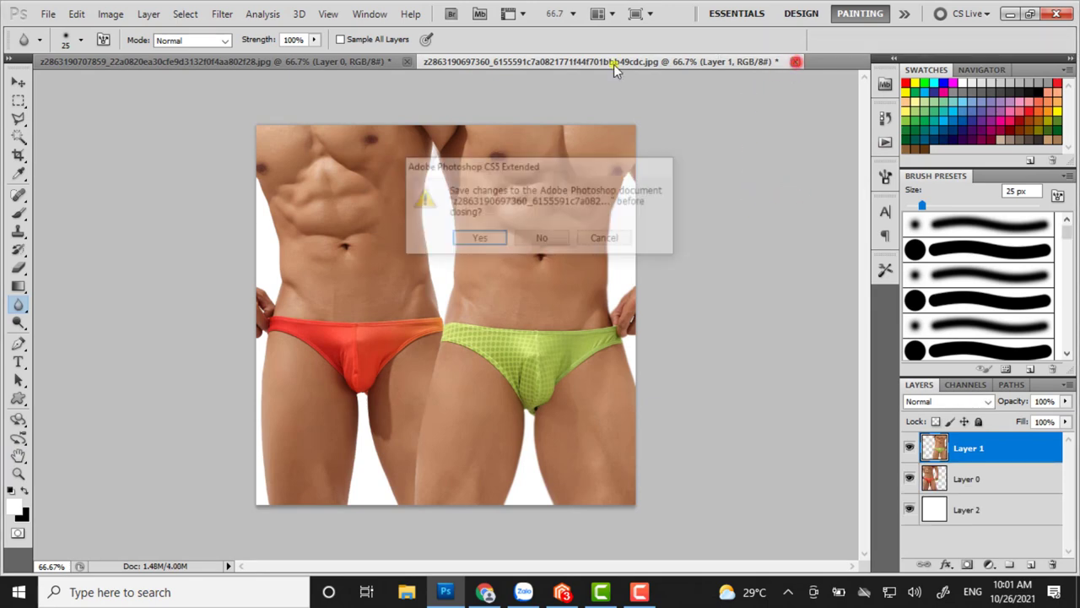
pyautogui.click(541, 240)
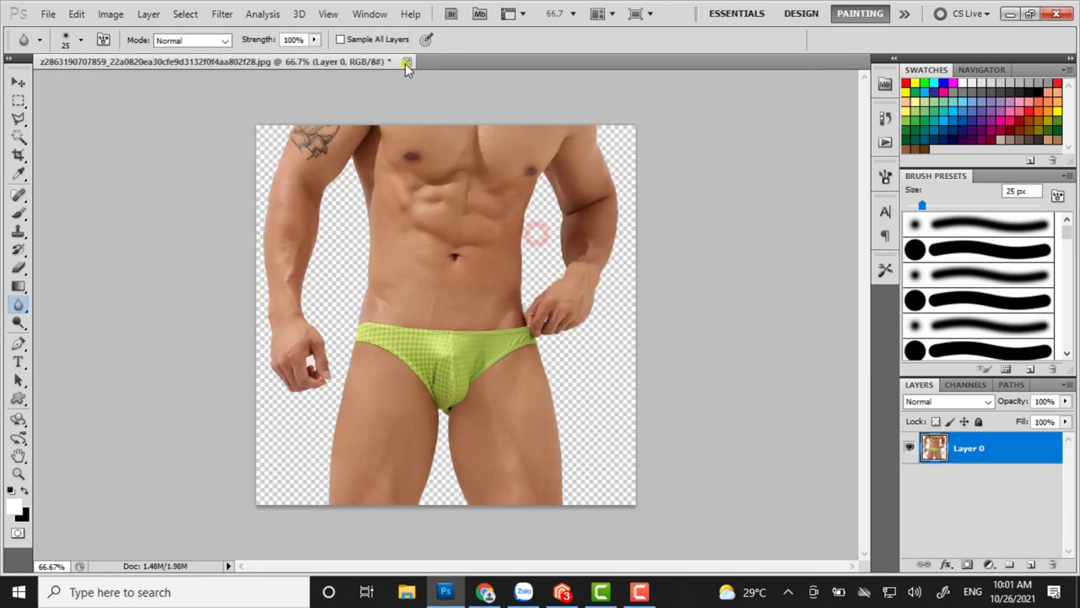
pyautogui.click(406, 61)
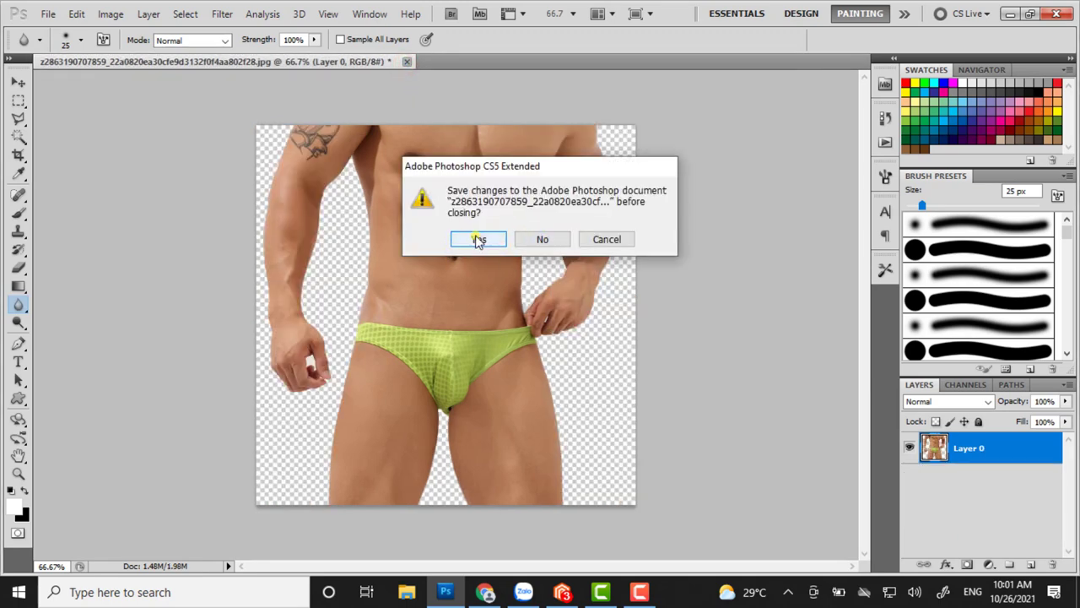
pyautogui.click(542, 241)
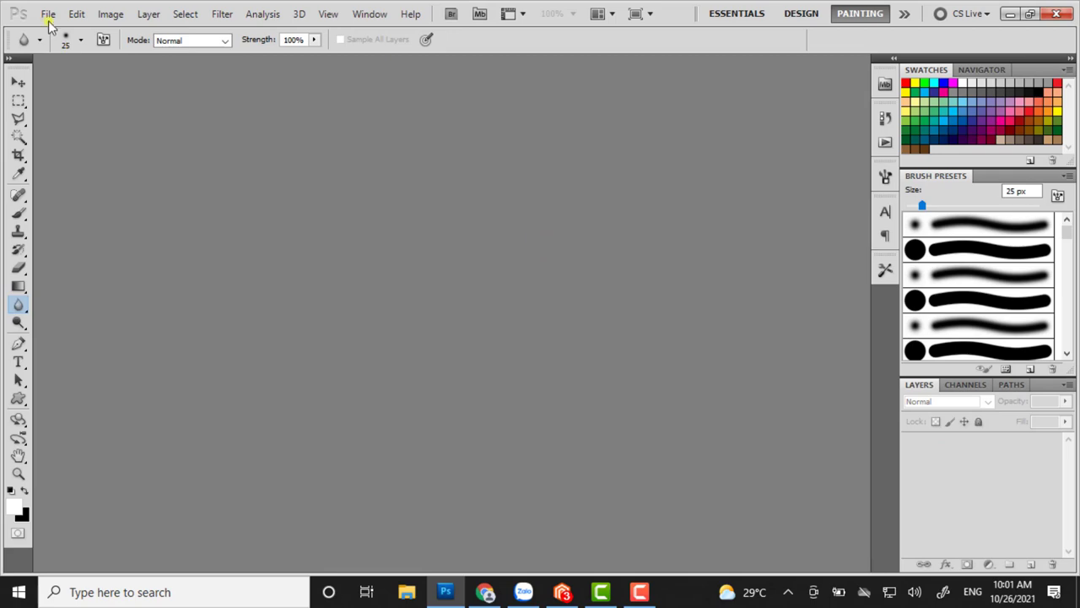
pyautogui.click(48, 14)
pyautogui.click(66, 46)
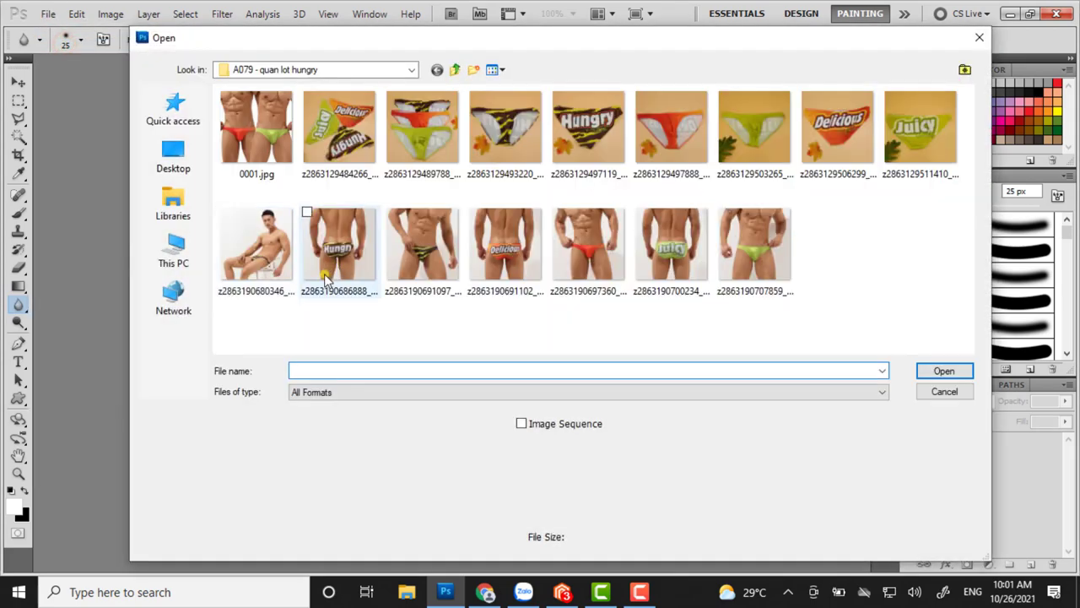
# - Open the original green-brief model JPG from the A079 folder
pyautogui.click(261, 143)
pyautogui.click(847, 242)
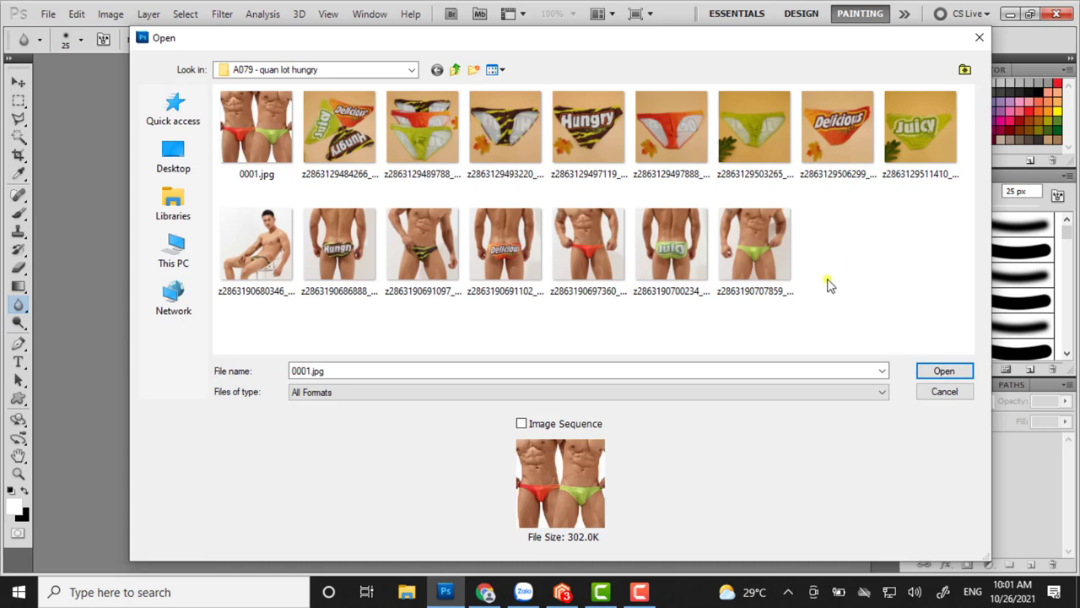
pyautogui.moveTo(754, 245)
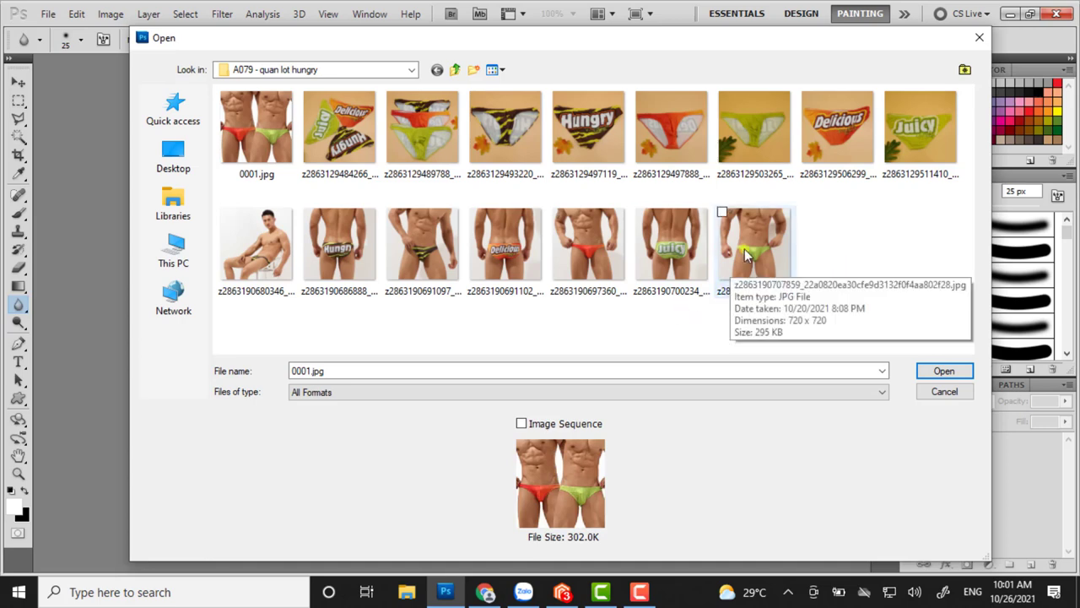
pyautogui.doubleClick(744, 253)
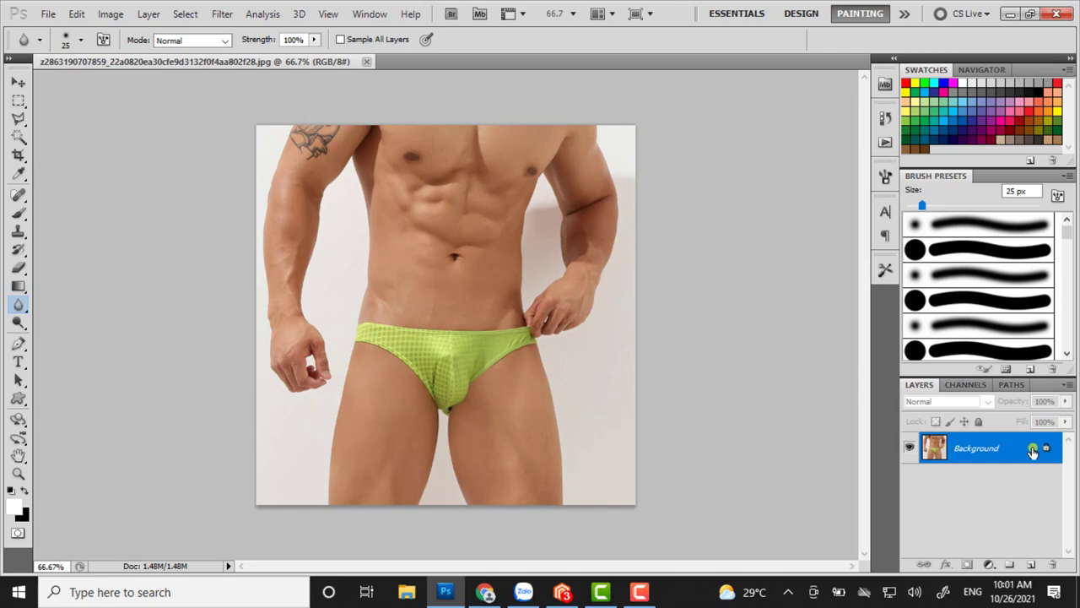
# - Unlock the background as Layer 0, shift the model photo left, and add empty Layer 1
pyautogui.doubleClick(1033, 452)
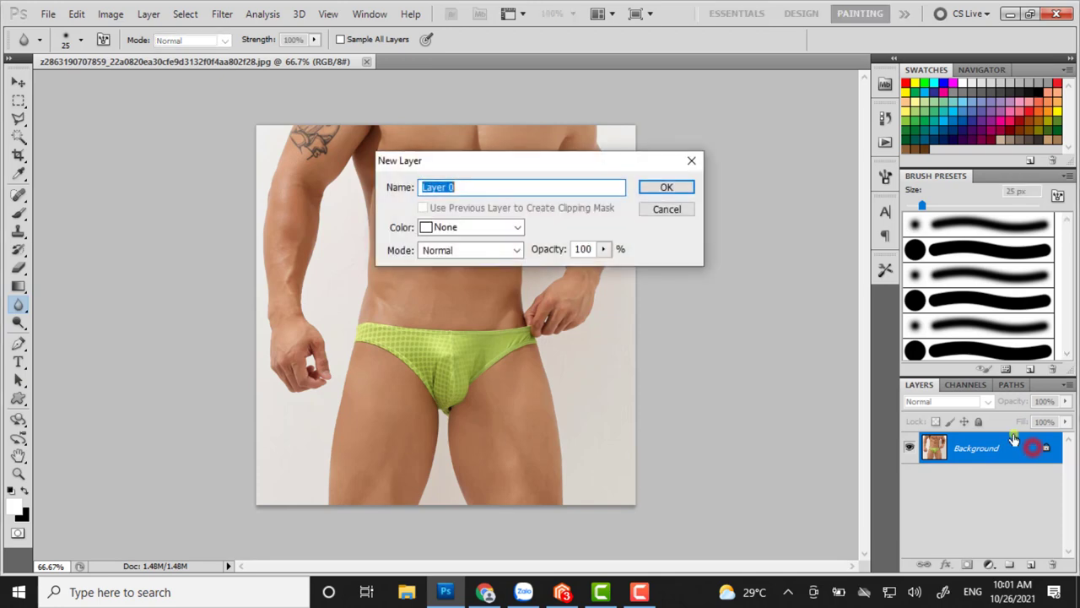
pyautogui.click(666, 187)
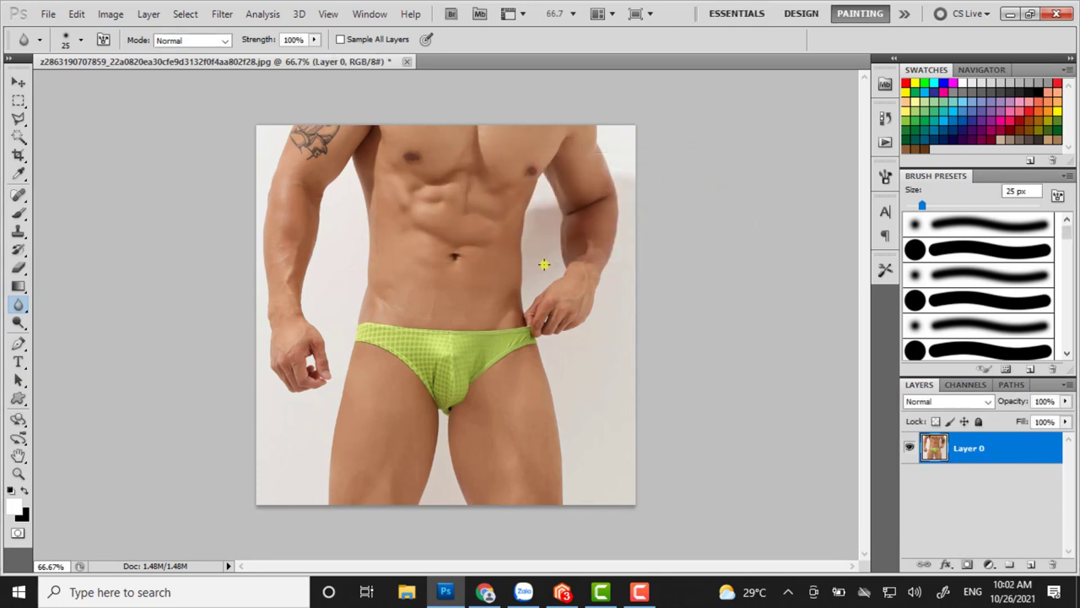
pyautogui.press('v')
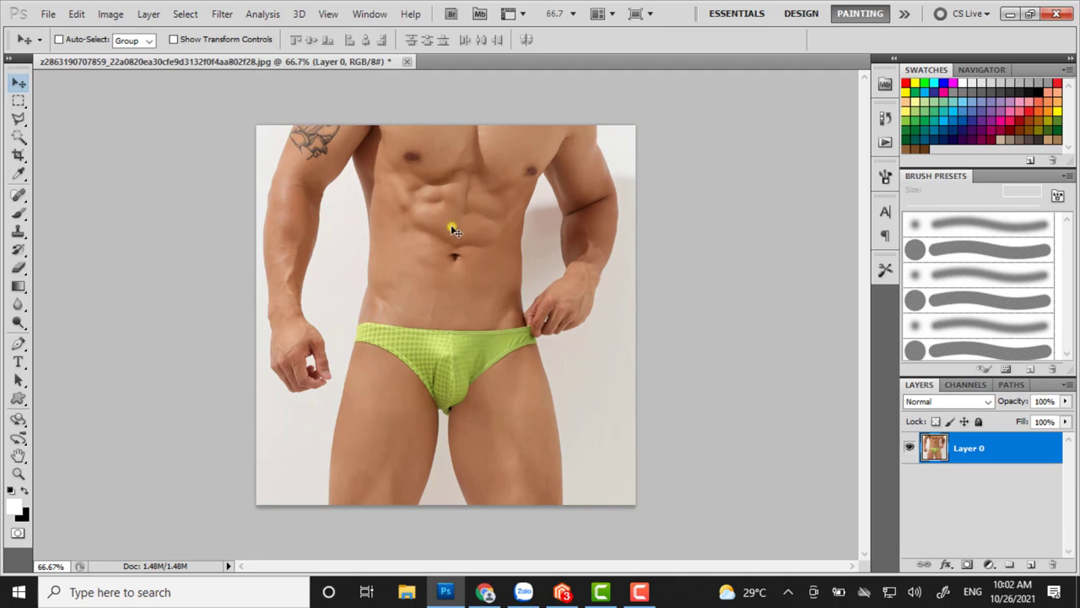
pyautogui.moveTo(478, 225); pyautogui.dragTo(385, 226)
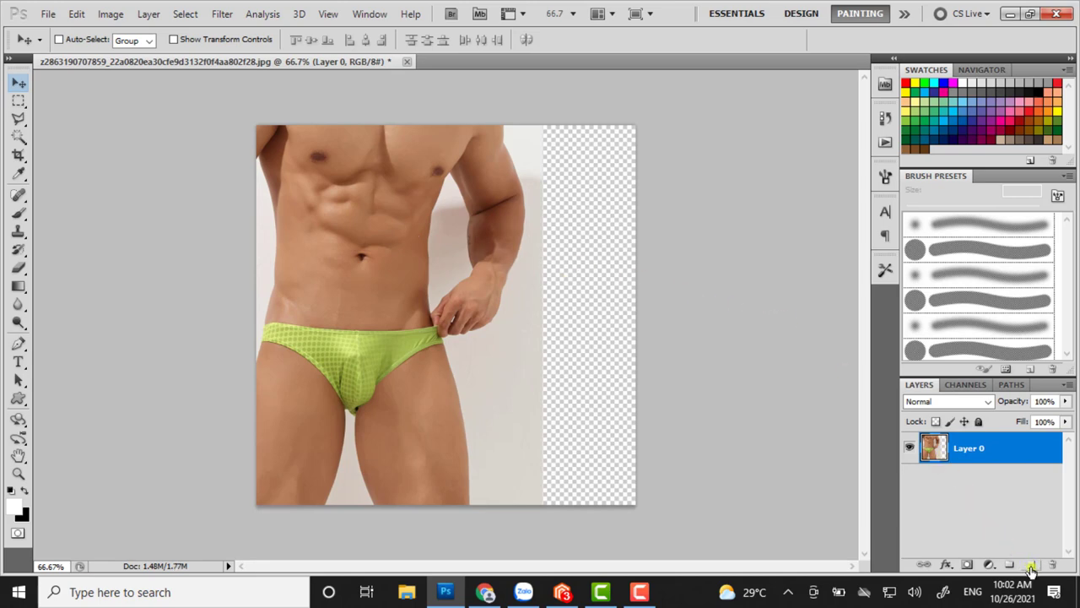
pyautogui.click(1031, 565)
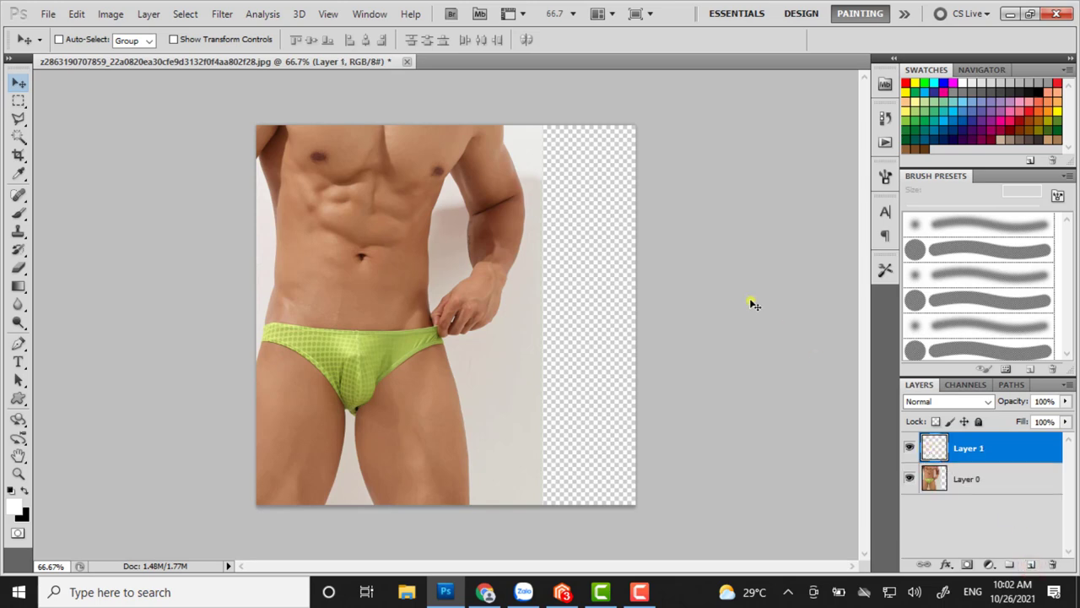
# - Fill the right-hand canvas strip with white on Layer 1 and clear the selection
pyautogui.click(22, 102)
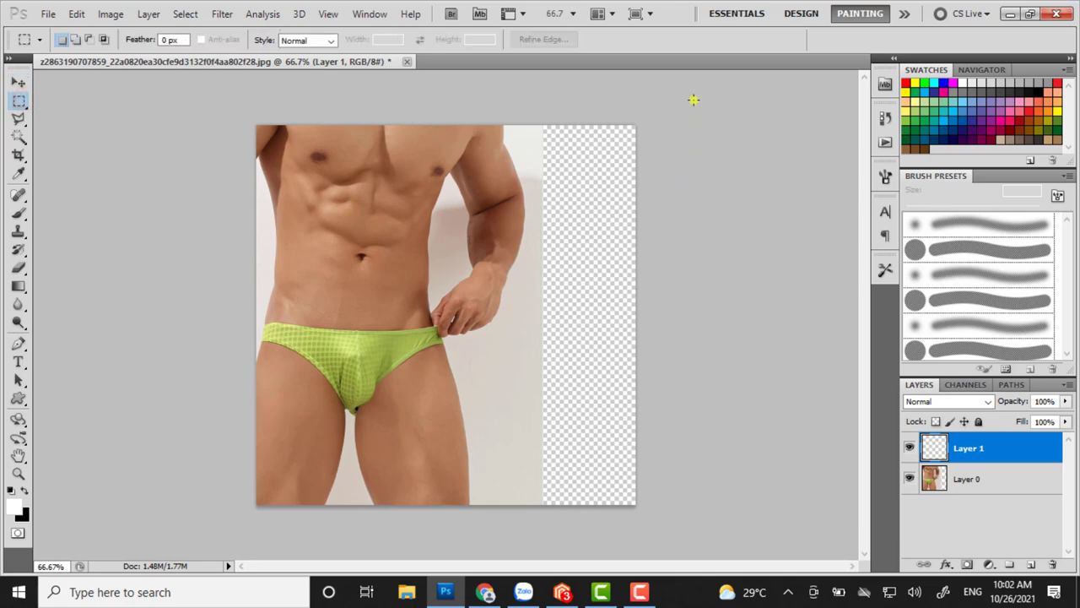
pyautogui.moveTo(595, 337)
pyautogui.mouseDown()
pyautogui.moveTo(510, 526)
pyautogui.moveTo(526, 523)
pyautogui.moveTo(478, 523)
pyautogui.mouseUp()
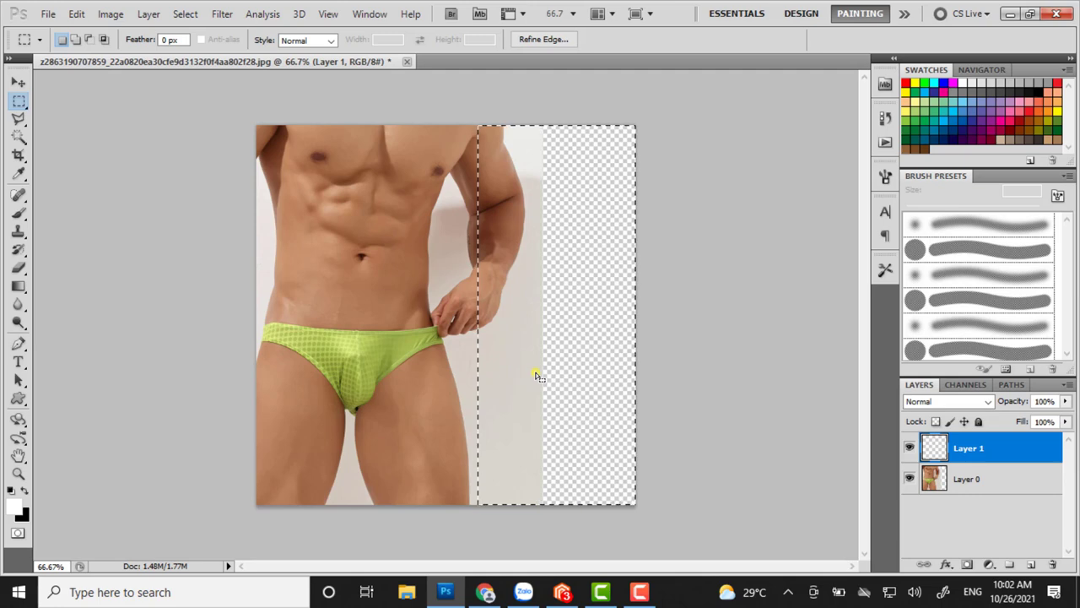
pyautogui.hotkey('alt', 'BackSpace')
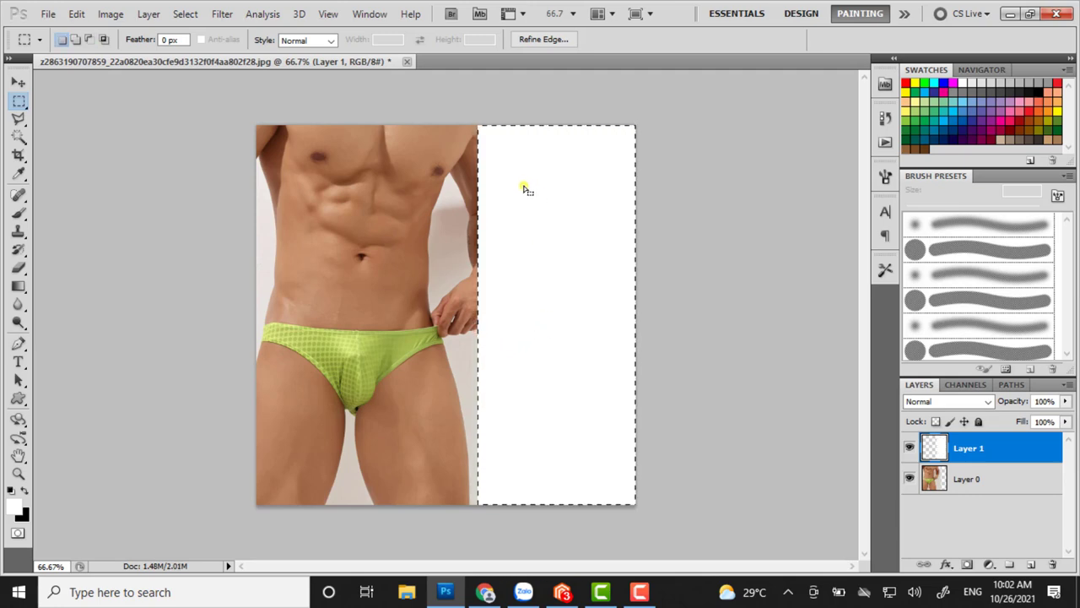
pyautogui.click(19, 84)
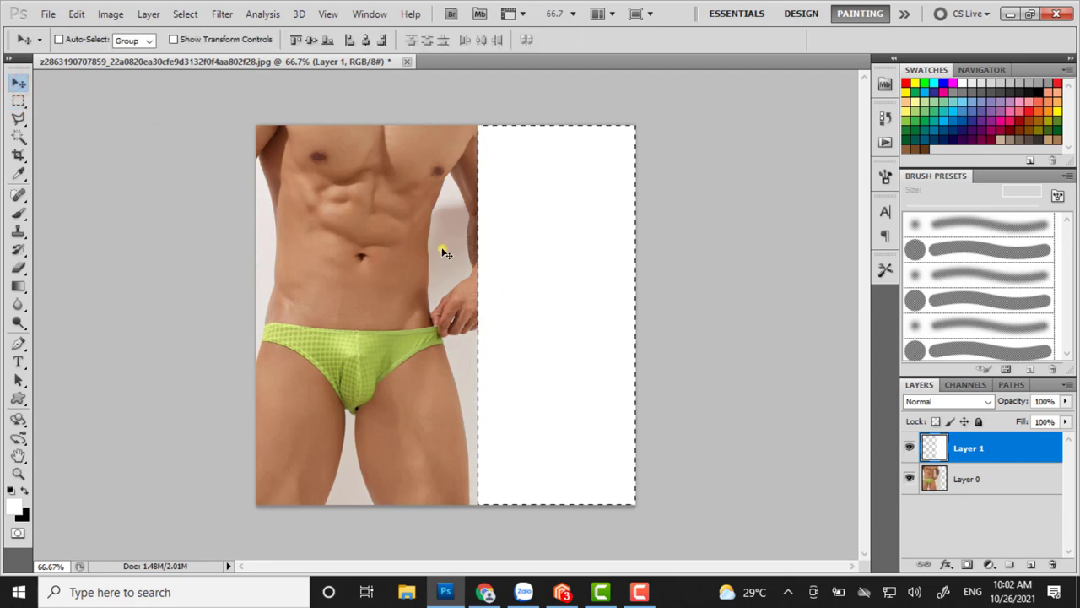
pyautogui.hotkey('ctrl', 'd')
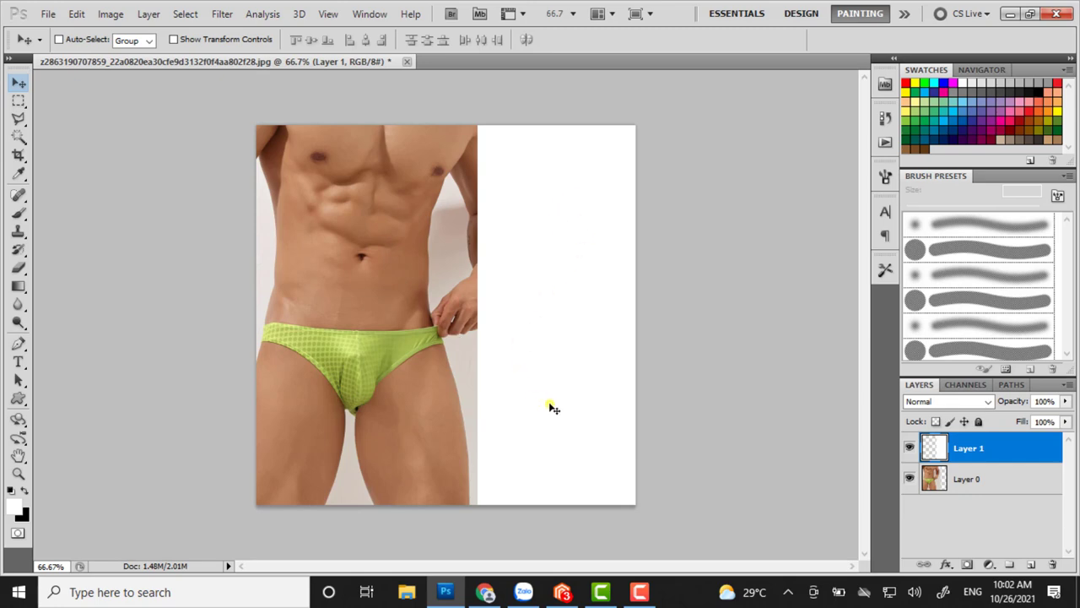
# - Open the Hungry and Delicious A079 back-view photos together from the Open dialog
pyautogui.click(49, 14)
pyautogui.click(47, 41)
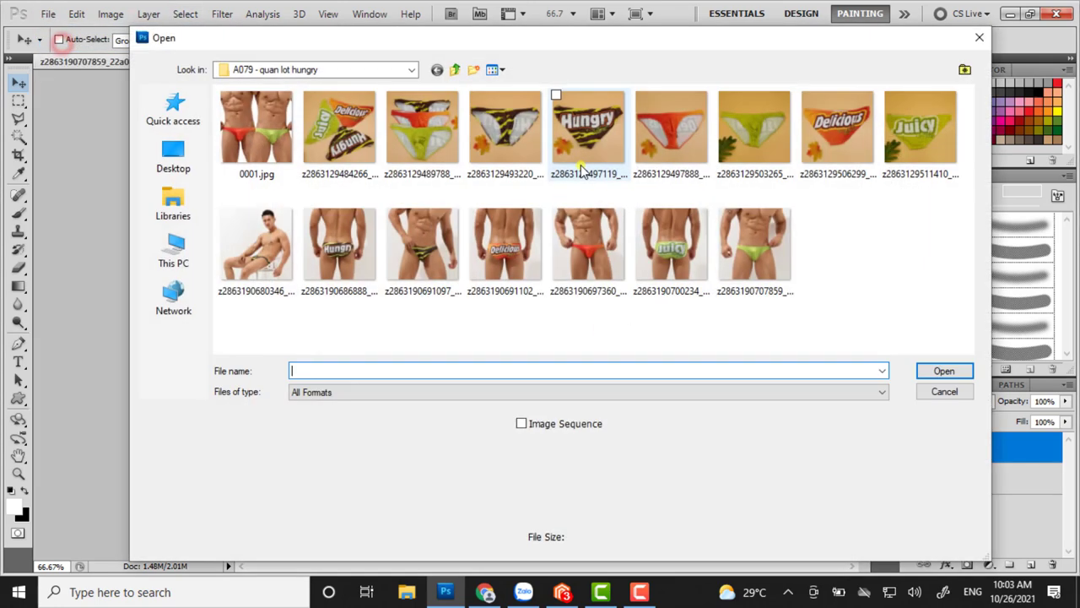
pyautogui.click(342, 249)
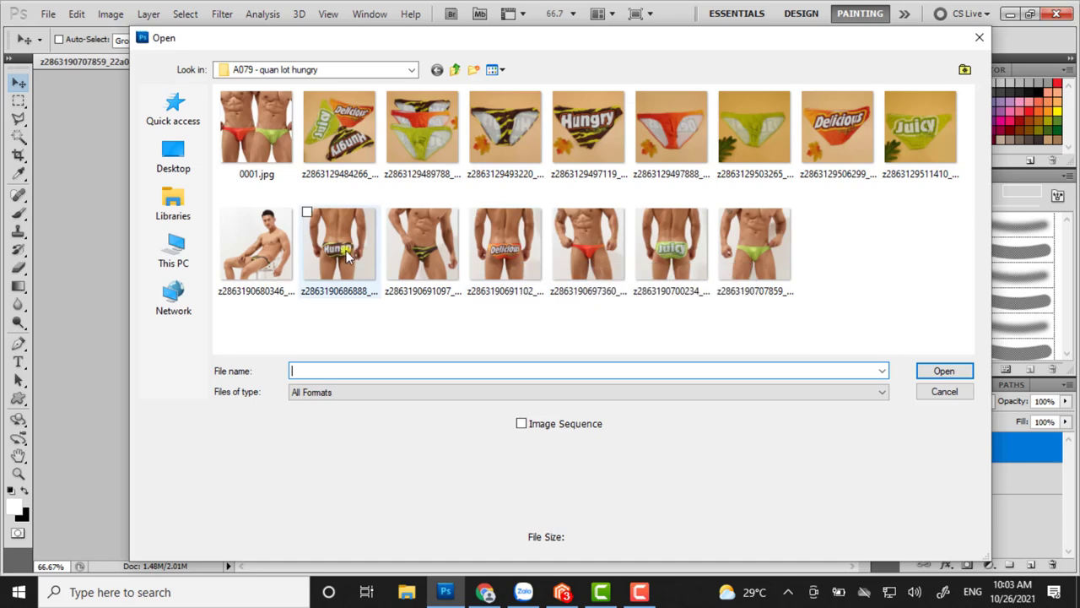
pyautogui.keyDown('ctrl'); pyautogui.click(498, 272); pyautogui.keyUp('ctrl')
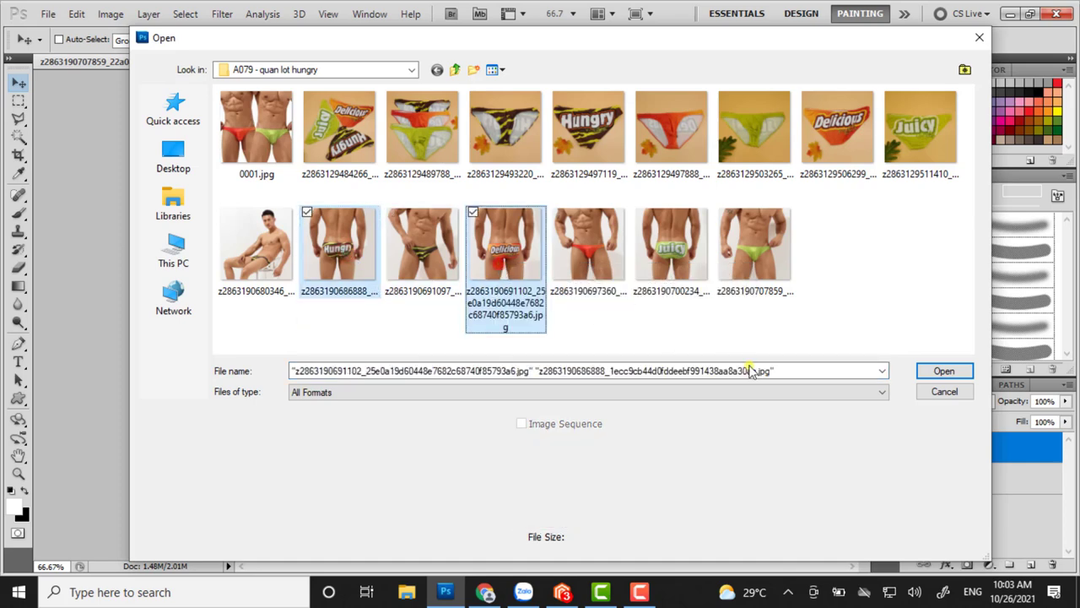
pyautogui.click(944, 370)
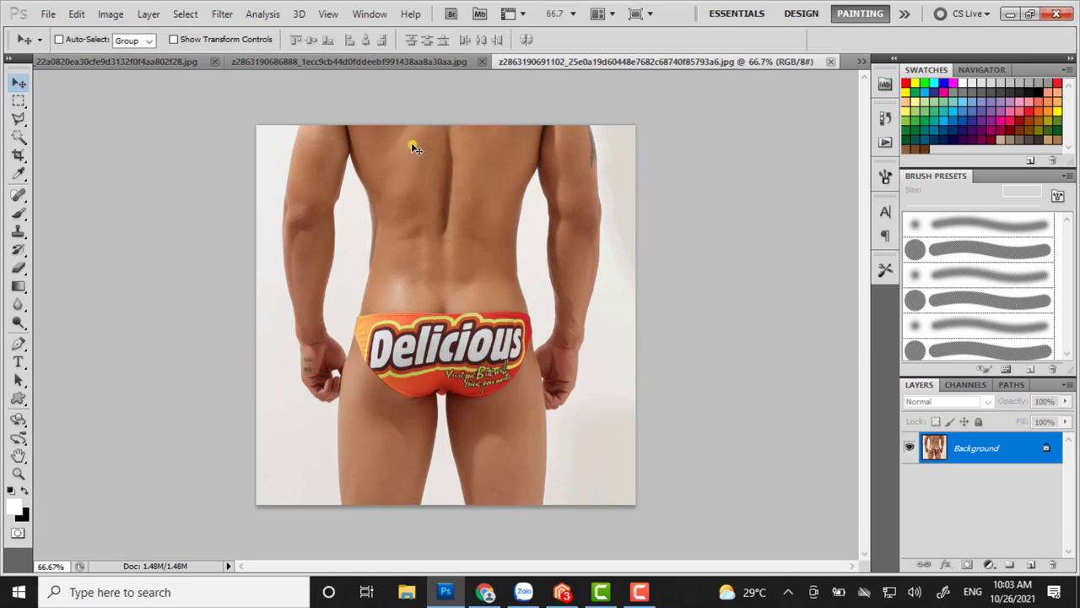
pyautogui.click(420, 192)
# - Bring the Delicious photo in as Layer 2, scale it to about 38%, and place it atop the white panel
pyautogui.click(160, 62)
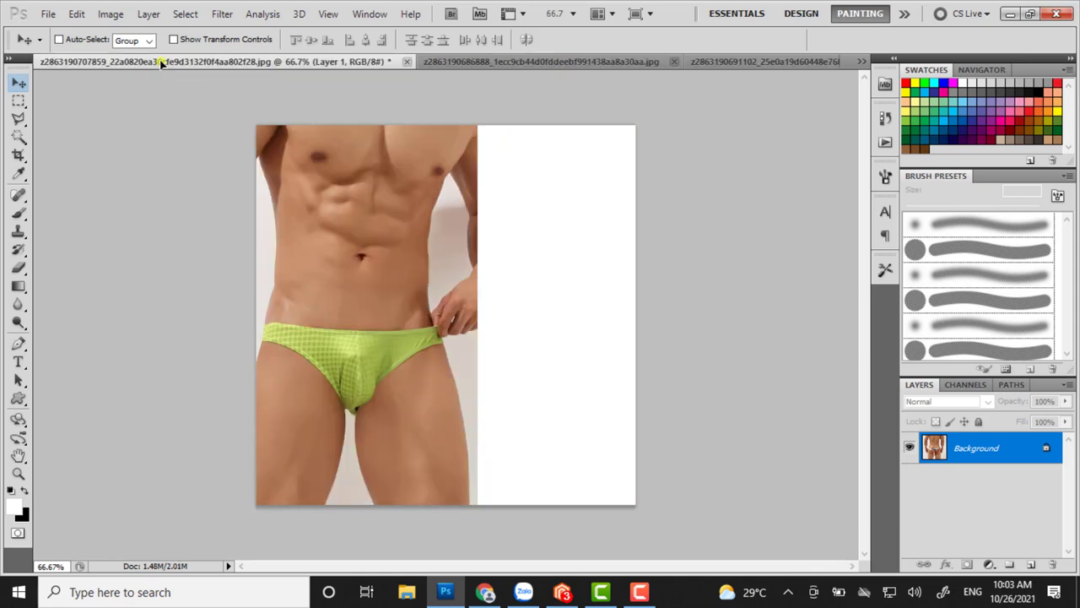
pyautogui.moveTo(191, 101)
pyautogui.mouseDown()
pyautogui.moveTo(549, 276)
pyautogui.moveTo(453, 216)
pyautogui.moveTo(478, 217)
pyautogui.moveTo(432, 206)
pyautogui.mouseUp()
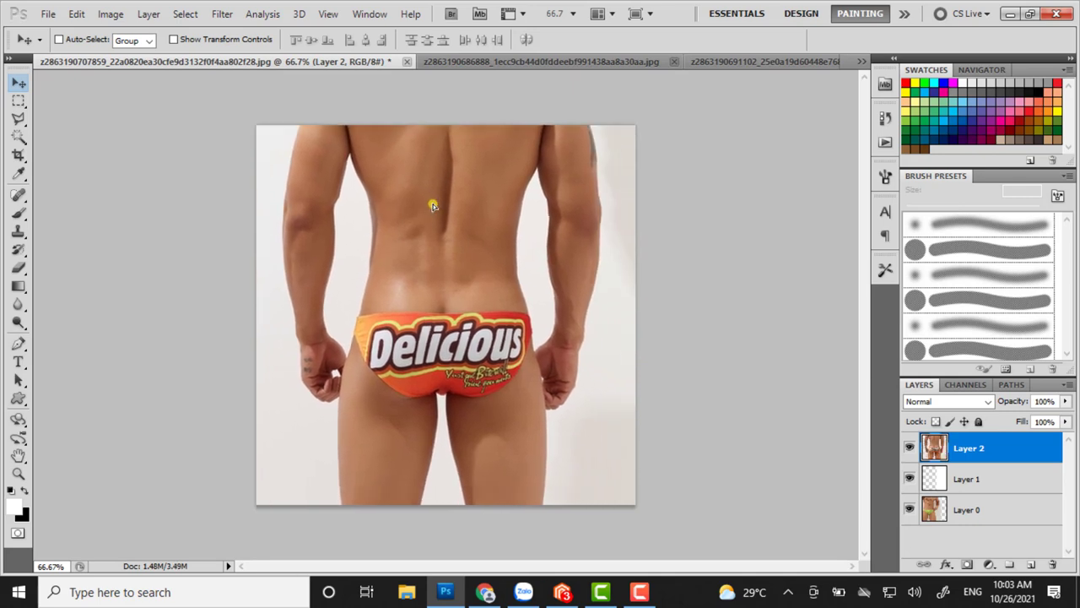
pyautogui.hotkey('ctrl', 't')
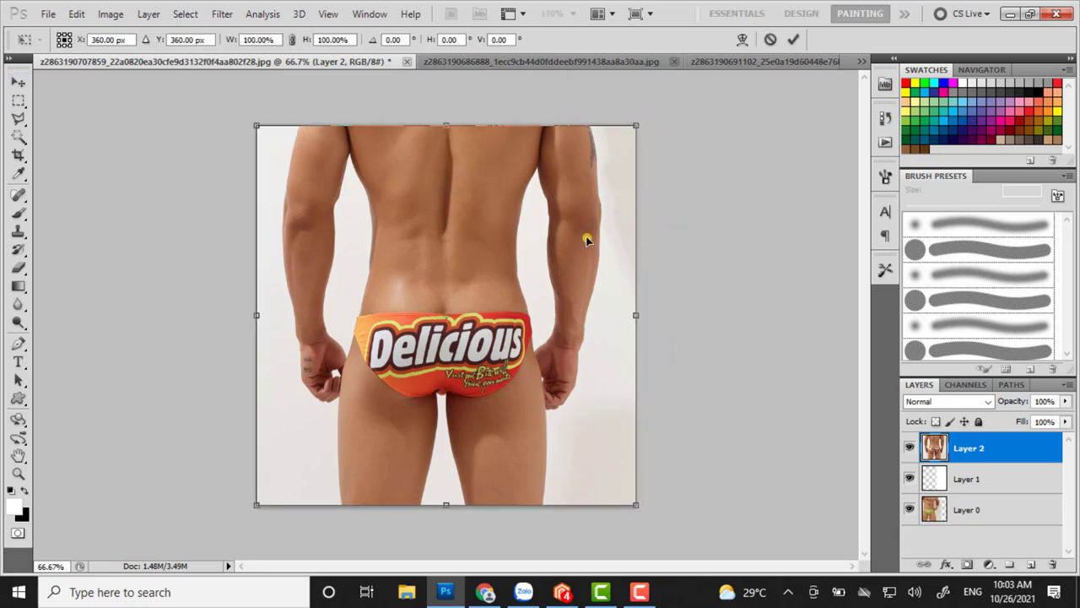
pyautogui.moveTo(637, 125); pyautogui.dragTo(408, 372)
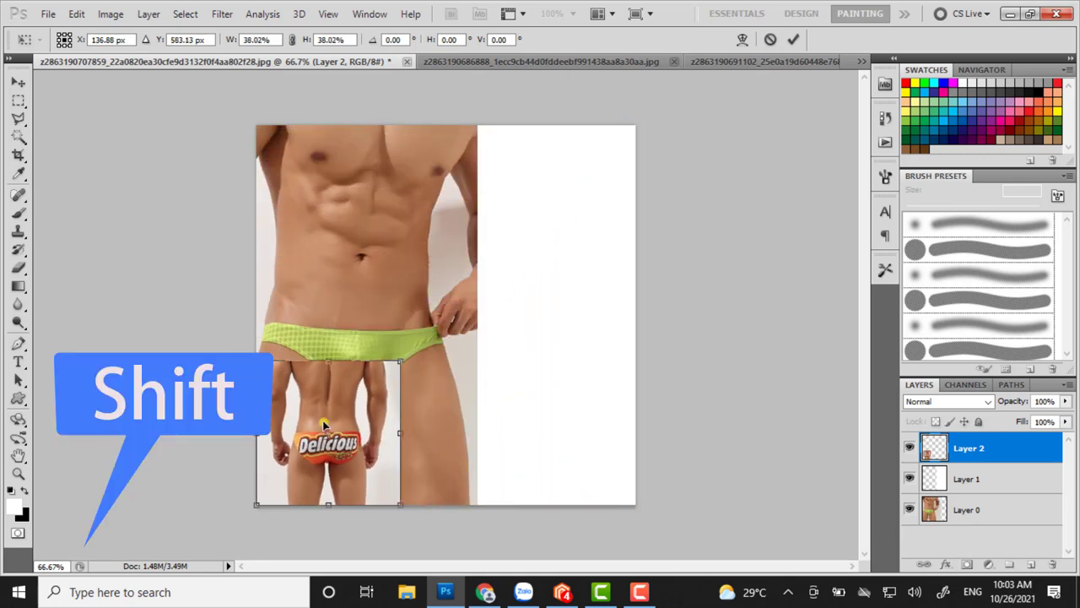
pyautogui.moveTo(323, 422)
pyautogui.mouseDown()
pyautogui.moveTo(566, 195)
pyautogui.moveTo(553, 194)
pyautogui.mouseUp()
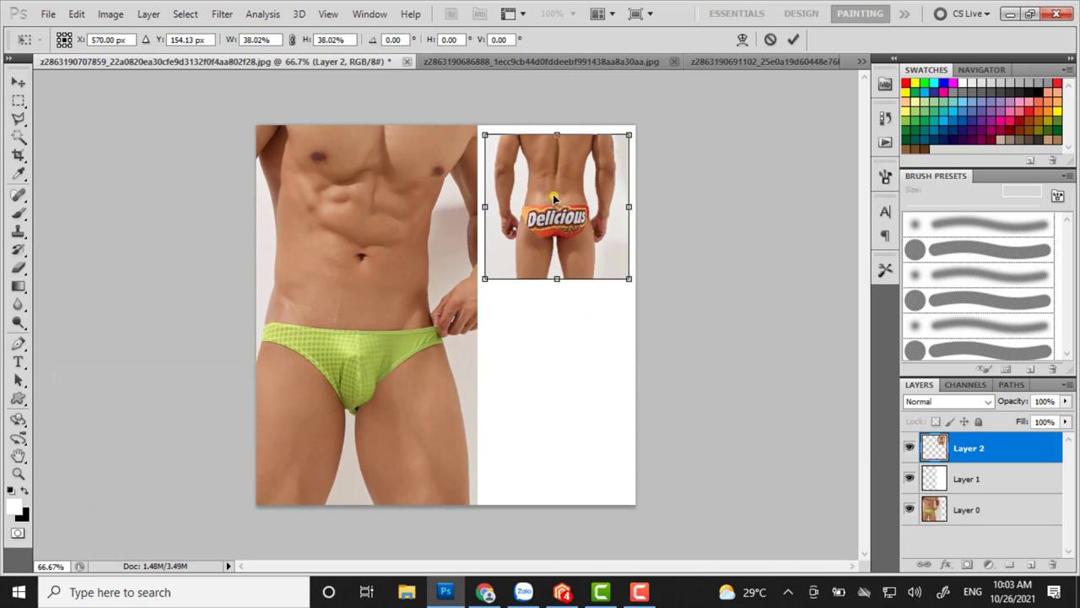
pyautogui.press('Return')
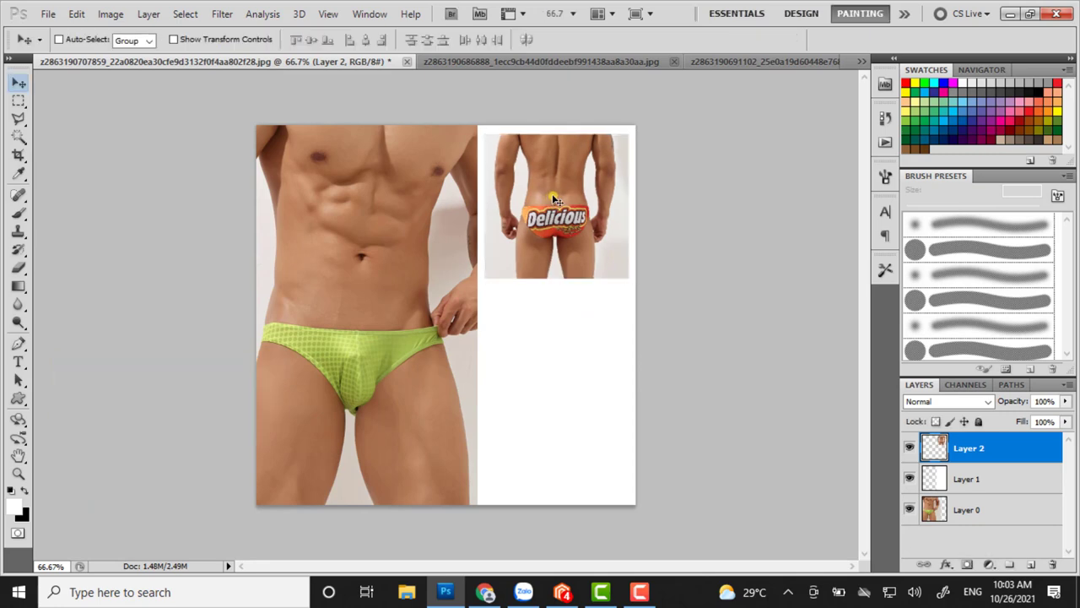
# - Bring the Hungry photo in as Layer 3, scale it to 38.44%, and place it below the Delicious photo
pyautogui.click(540, 61)
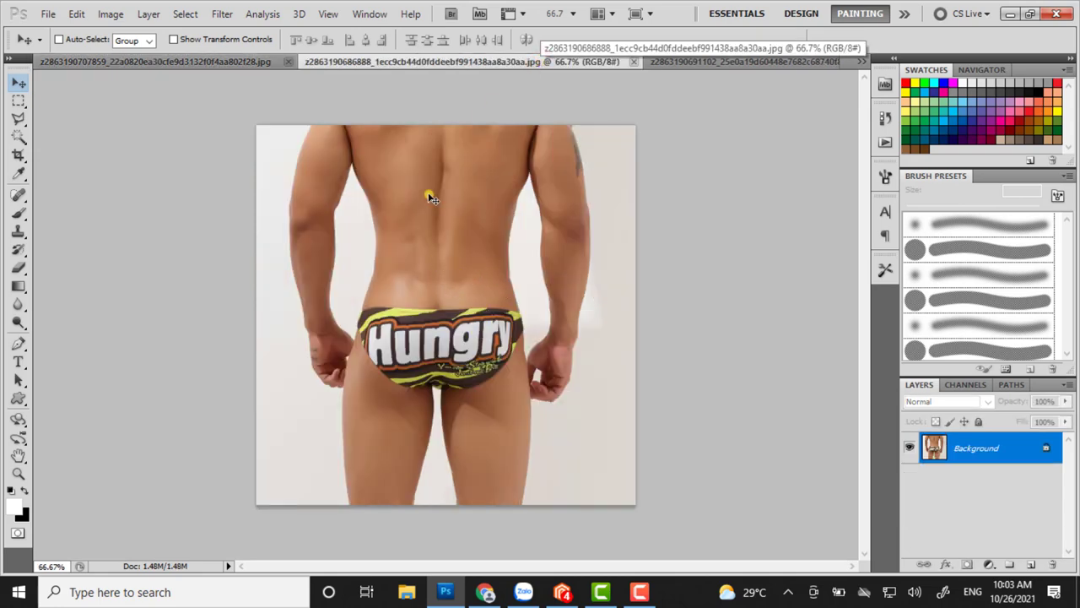
pyautogui.moveTo(285, 151)
pyautogui.mouseDown()
pyautogui.moveTo(496, 372)
pyautogui.moveTo(453, 276)
pyautogui.moveTo(453, 248)
pyautogui.mouseUp()
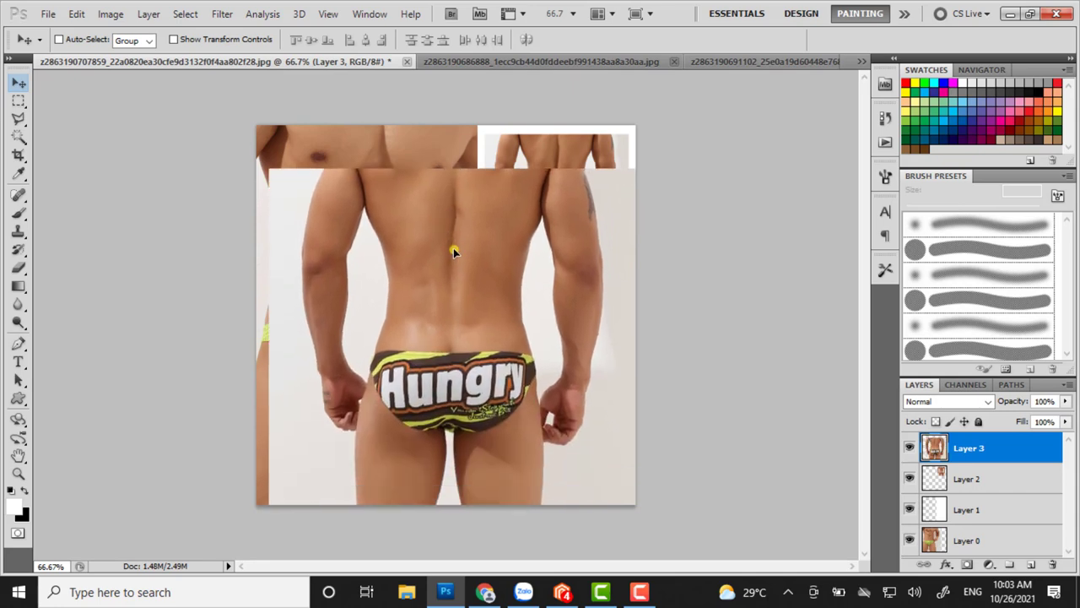
pyautogui.hotkey('ctrl', 't')
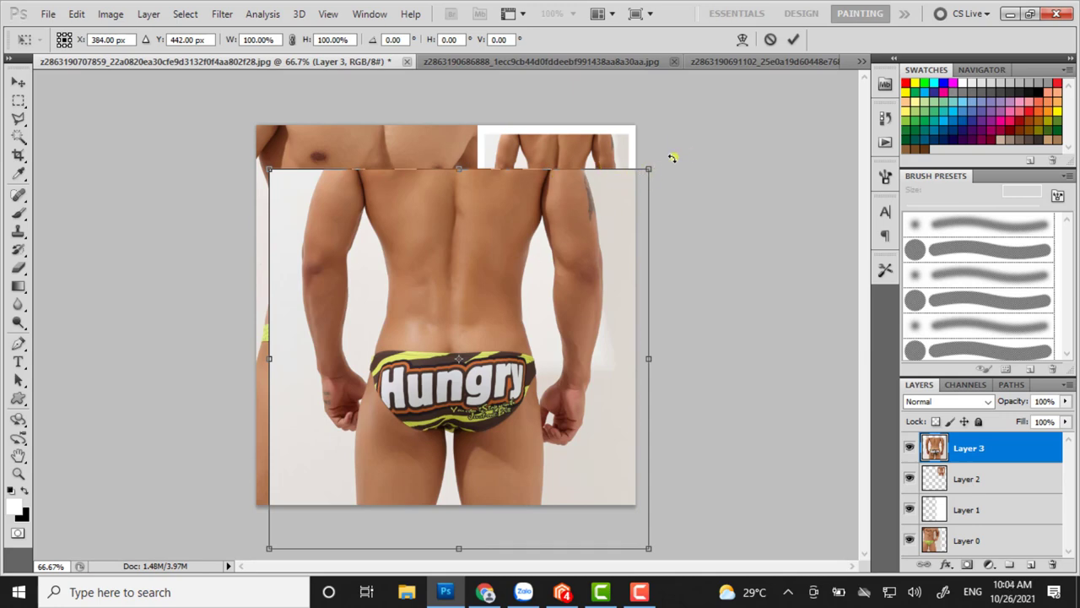
pyautogui.moveTo(638, 192); pyautogui.dragTo(390, 429)
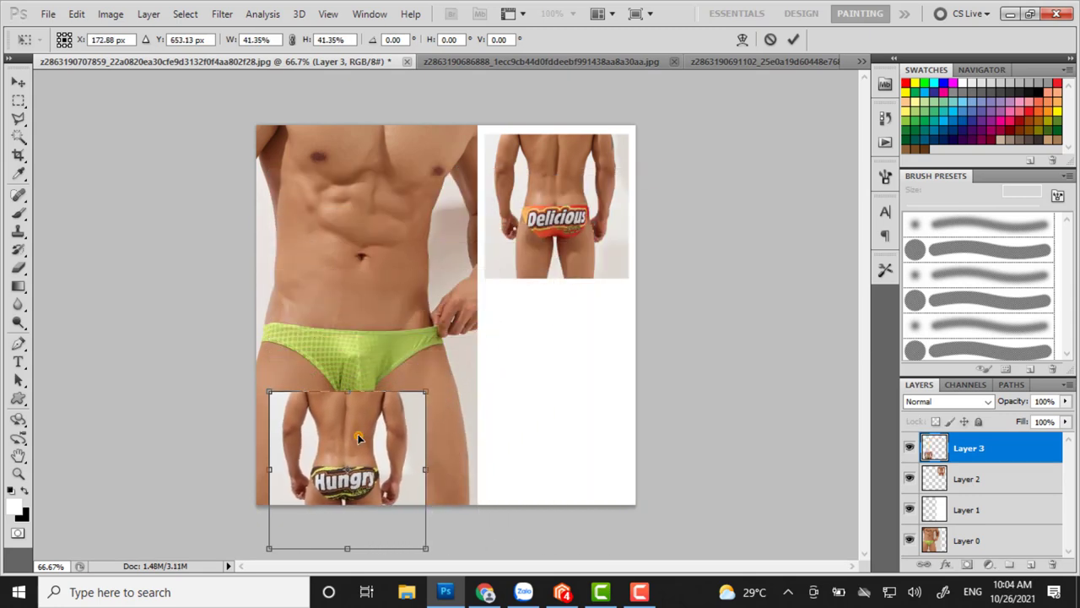
pyautogui.moveTo(358, 438); pyautogui.dragTo(383, 363)
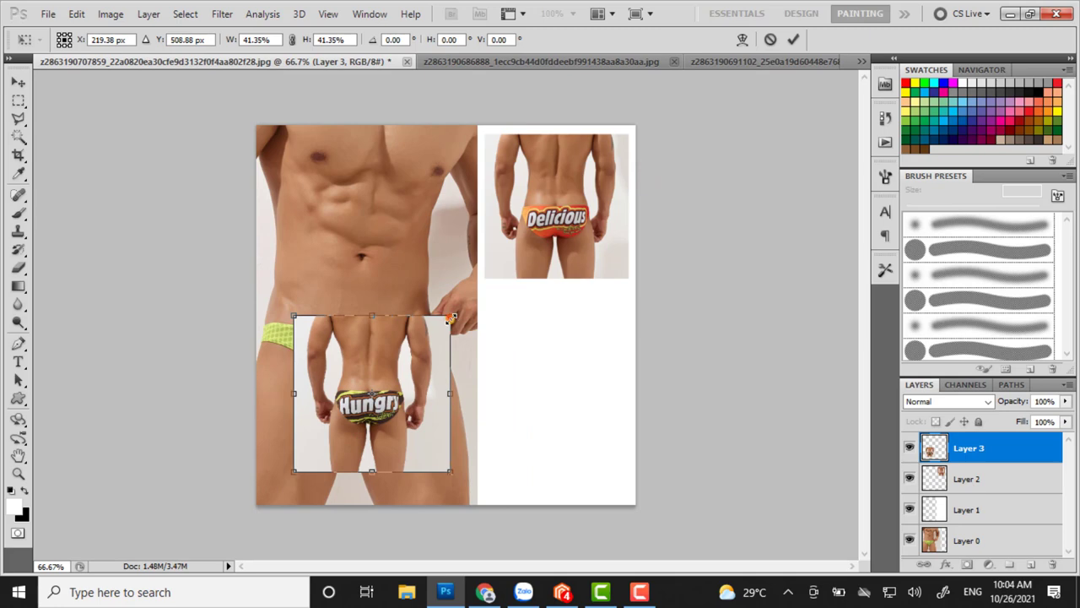
pyautogui.moveTo(452, 318)
pyautogui.mouseDown()
pyautogui.moveTo(442, 381)
pyautogui.moveTo(615, 414)
pyautogui.moveTo(653, 317)
pyautogui.moveTo(760, 306)
pyautogui.moveTo(687, 381)
pyautogui.moveTo(454, 211)
pyautogui.moveTo(456, 177)
pyautogui.moveTo(562, 193)
pyautogui.moveTo(495, 234)
pyautogui.moveTo(514, 398)
pyautogui.moveTo(442, 357)
pyautogui.moveTo(450, 316)
pyautogui.mouseUp()
pyautogui.moveTo(374, 368)
pyautogui.mouseDown()
pyautogui.moveTo(548, 350)
pyautogui.moveTo(562, 325)
pyautogui.moveTo(574, 204)
pyautogui.moveTo(564, 173)
pyautogui.mouseUp()
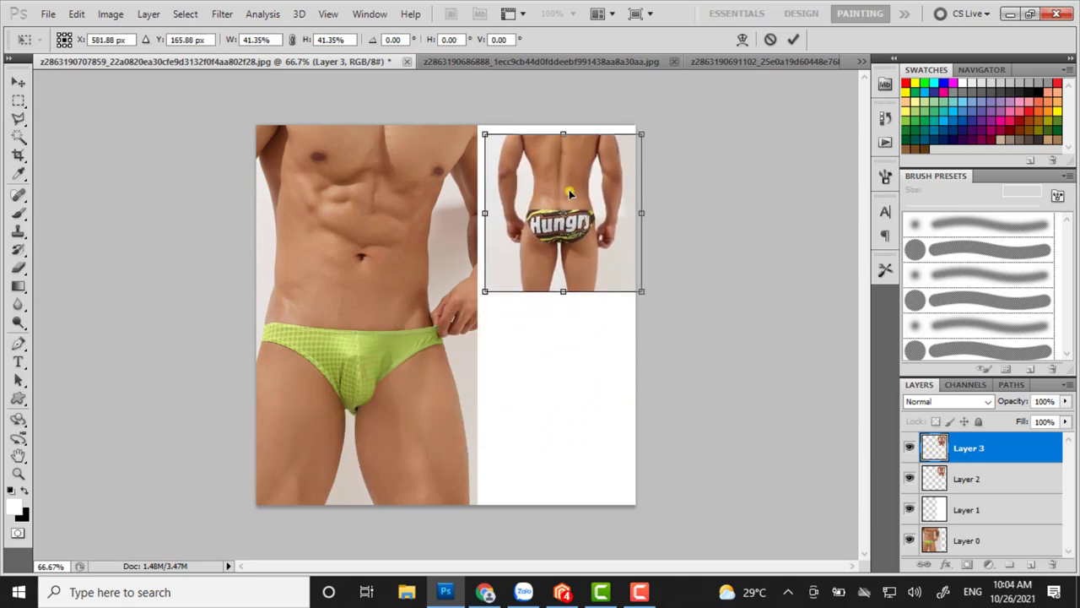
pyautogui.moveTo(641, 129); pyautogui.dragTo(622, 138)
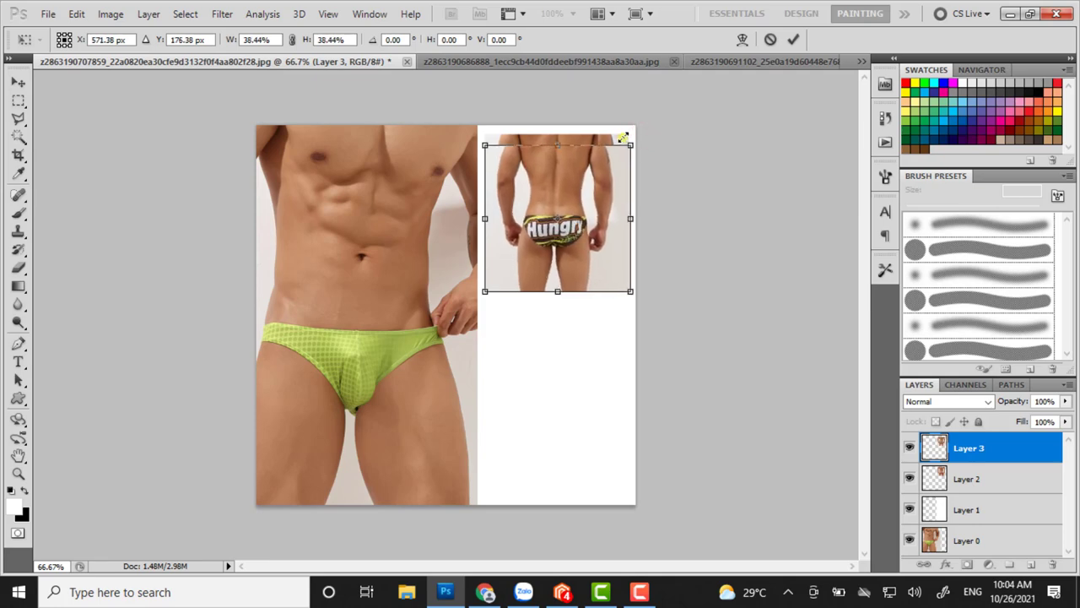
pyautogui.moveTo(579, 193); pyautogui.dragTo(578, 352)
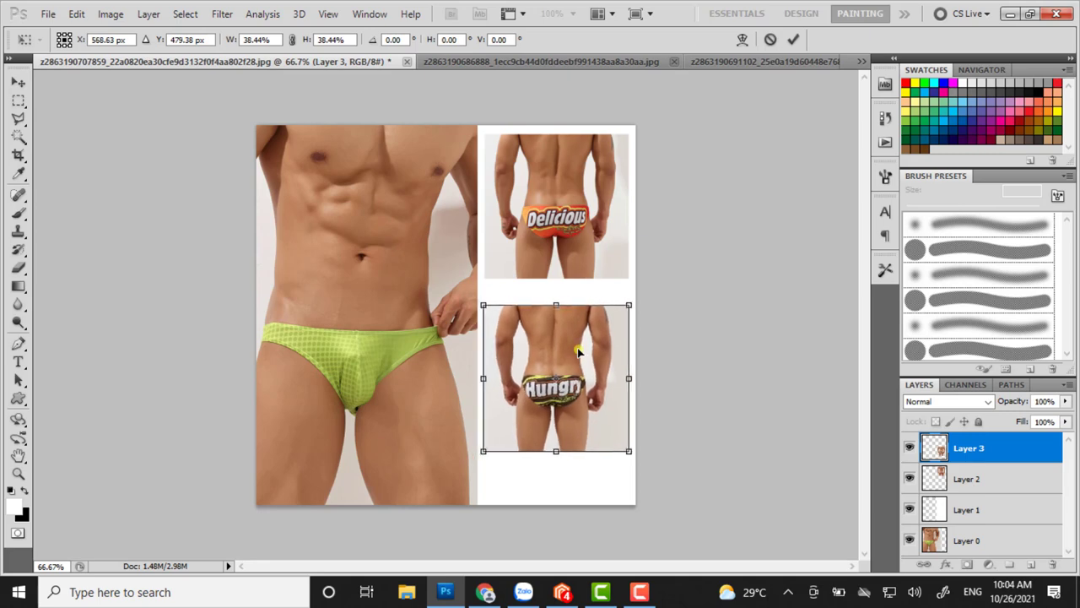
pyautogui.press('Return')
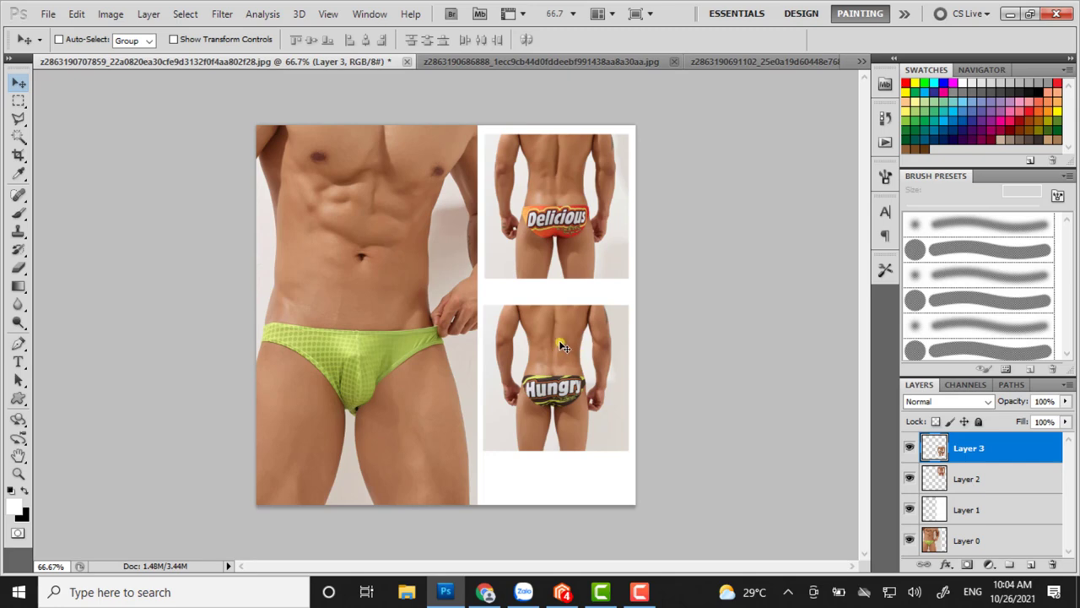
# - Nudge the Hungry photo down a few pixels with the arrow keys
pyautogui.press('Down')
pyautogui.press('Down')
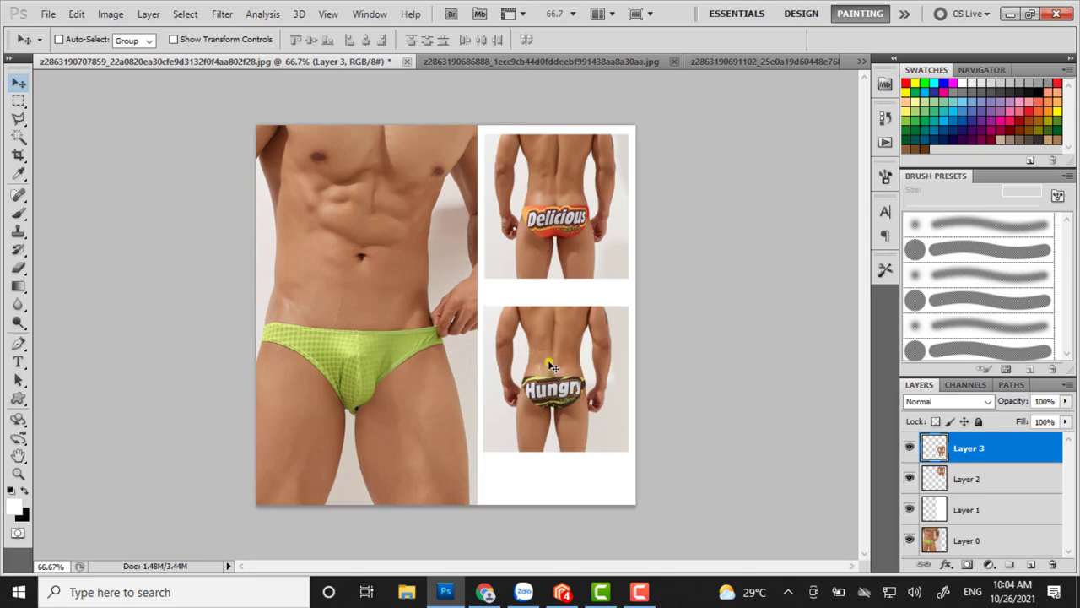
pyautogui.press('Down')
pyautogui.press('Down')
pyautogui.press('Down')
pyautogui.press('Down')
pyautogui.press('Down')
pyautogui.press('Down')
pyautogui.press('Down')
pyautogui.press('Down')
pyautogui.press('Down')
pyautogui.press('Down')
pyautogui.press('Down')
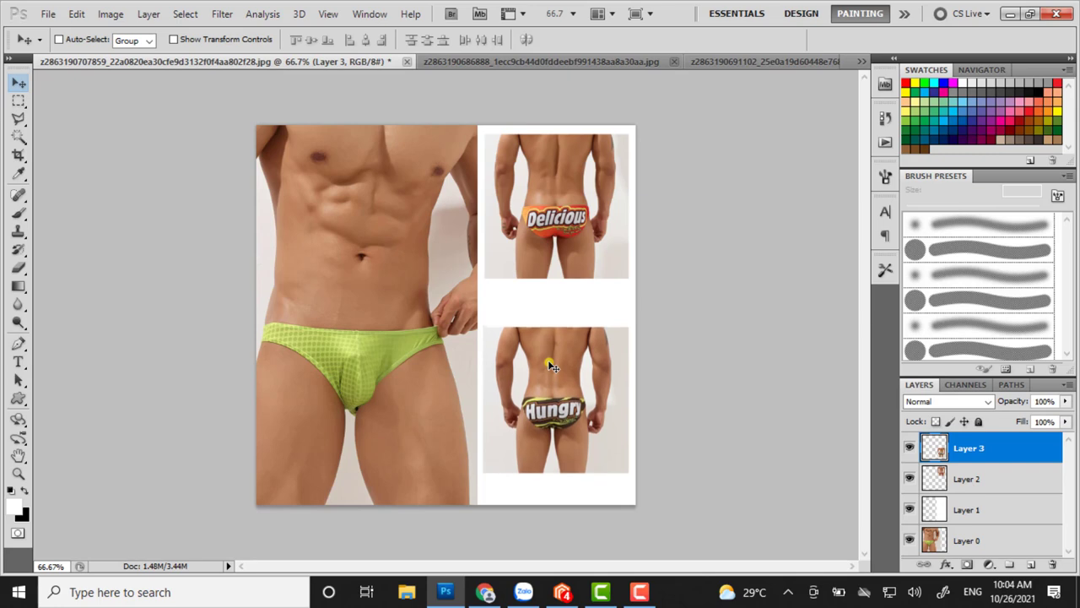
pyautogui.press('Down')
pyautogui.press('Down')
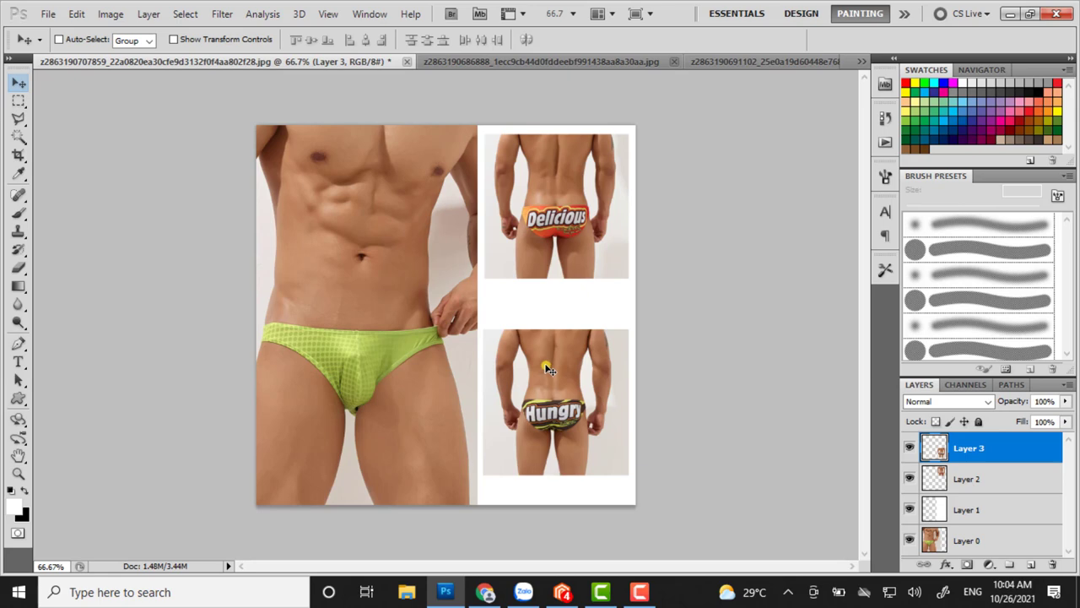
pyautogui.press('Down')
pyautogui.press('Down')
pyautogui.press('Down')
pyautogui.press('Down')
pyautogui.press('Down')
pyautogui.press('Down')
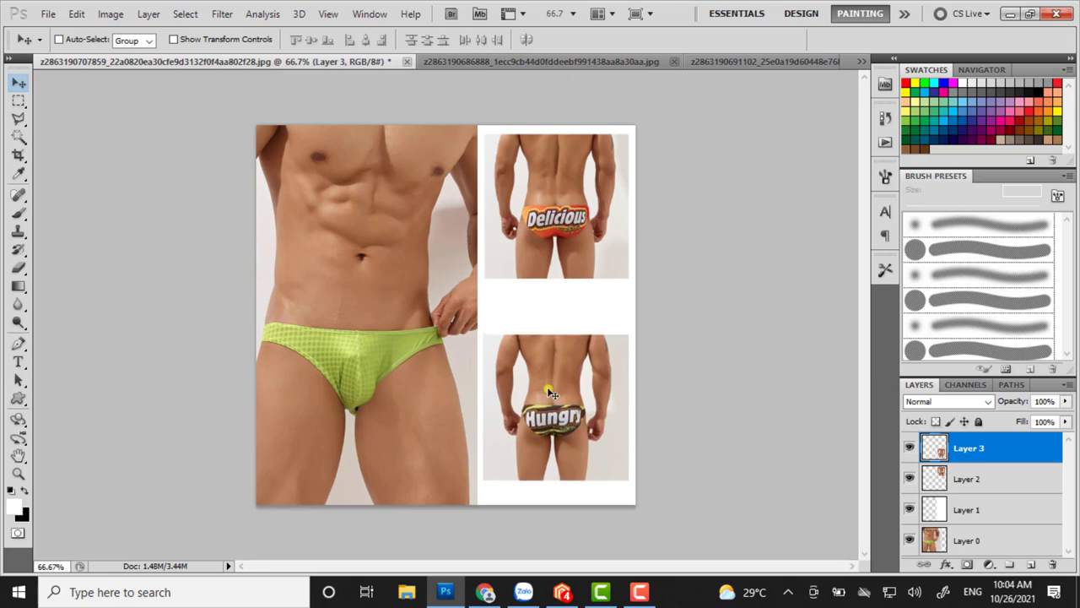
pyautogui.press('Down')
pyautogui.press('Down')
pyautogui.press('Down')
pyautogui.press('Down')
pyautogui.press('Down')
pyautogui.press('Up')
pyautogui.press('Up')
pyautogui.press('Up')
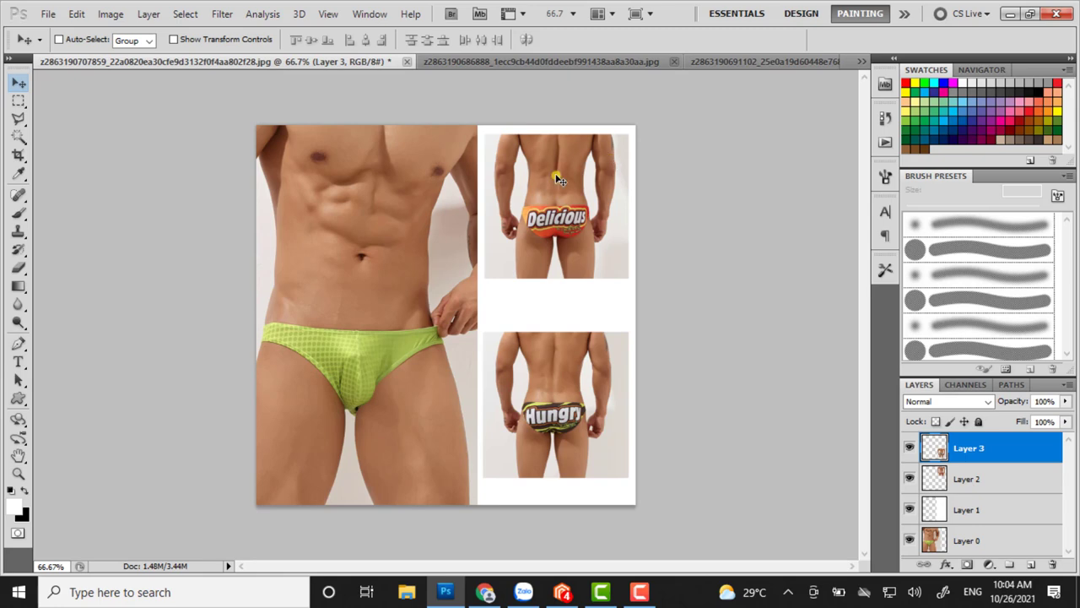
pyautogui.press('Down')
pyautogui.press('Down')
pyautogui.press('Down')
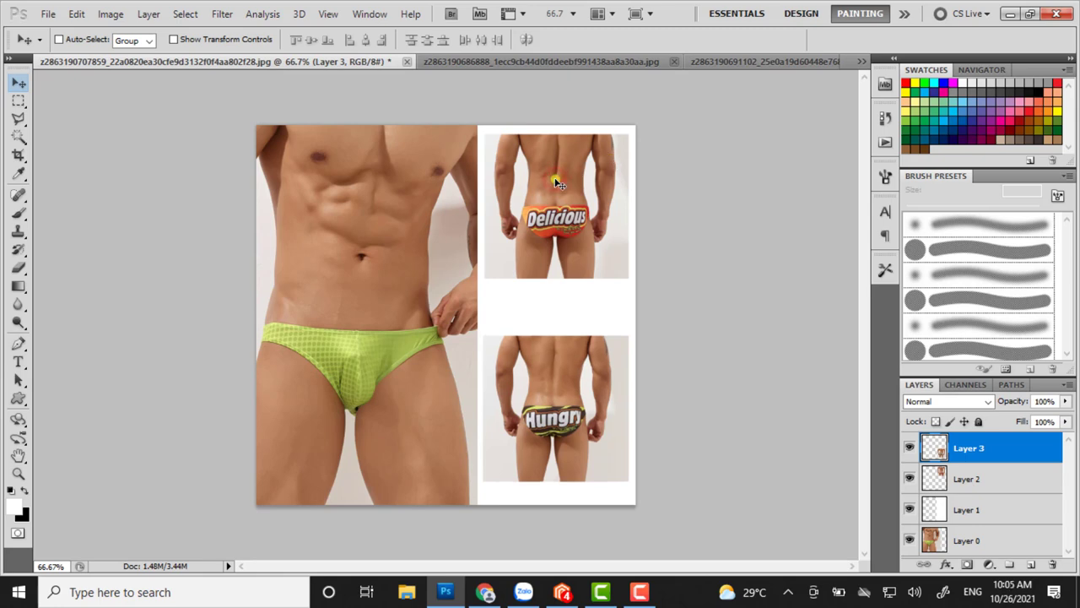
# - Move the Delicious photo on Layer 2 lower, then fine-tune the Hungry photo on Layer 3 slightly upward
pyautogui.rightClick(557, 183)
pyautogui.click(599, 192)
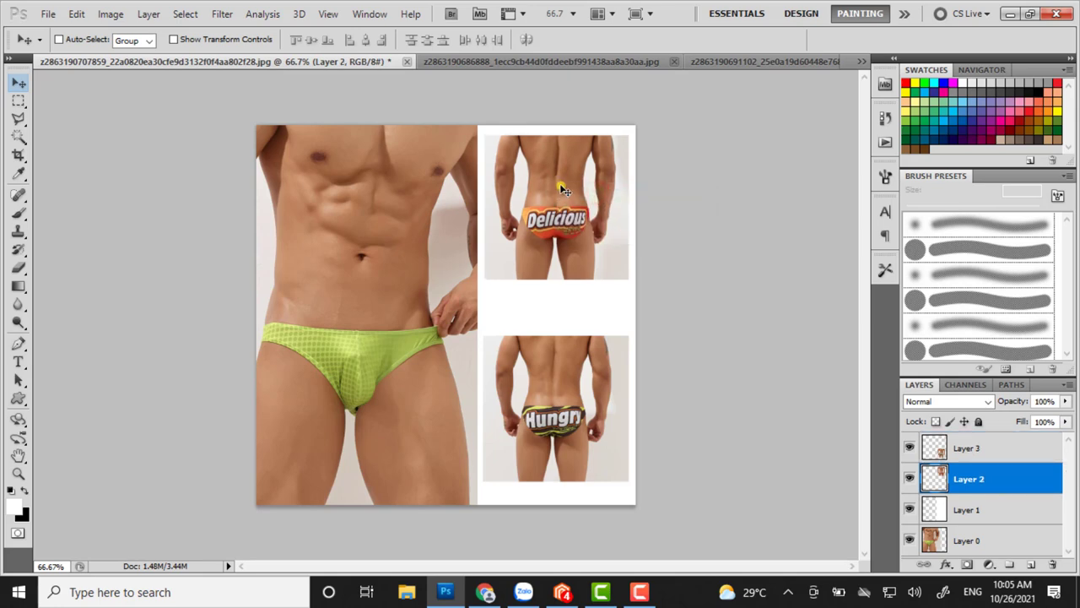
pyautogui.hotkey('shift', 'Down')
pyautogui.hotkey('shift', 'Down')
pyautogui.hotkey('shift', 'Down')
pyautogui.moveTo(564, 190); pyautogui.dragTo(573, 184)
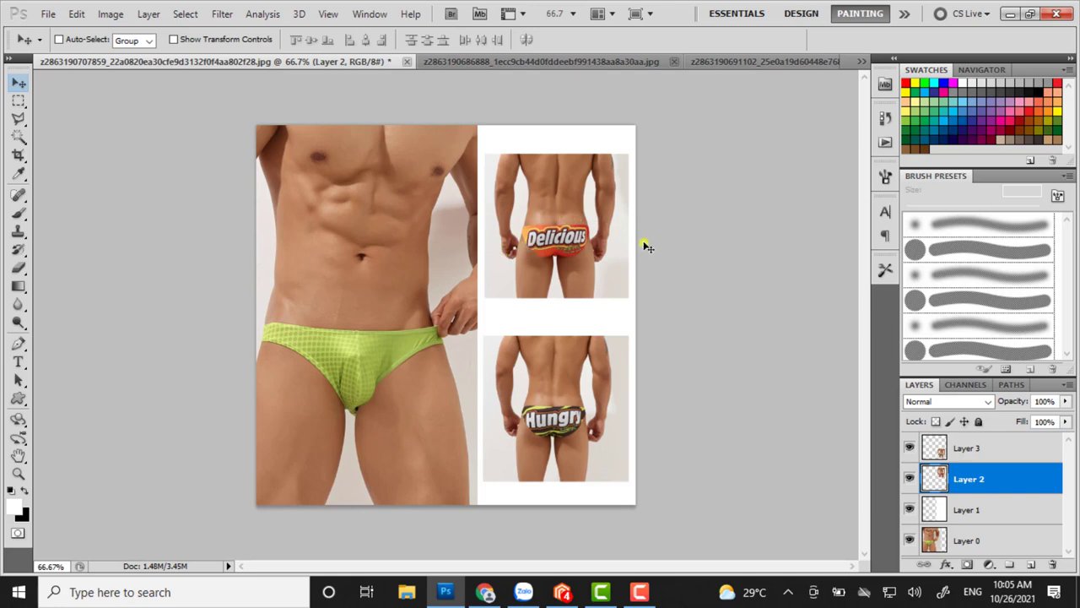
pyautogui.rightClick(557, 371)
pyautogui.click(602, 378)
pyautogui.moveTo(601, 377); pyautogui.dragTo(600, 375)
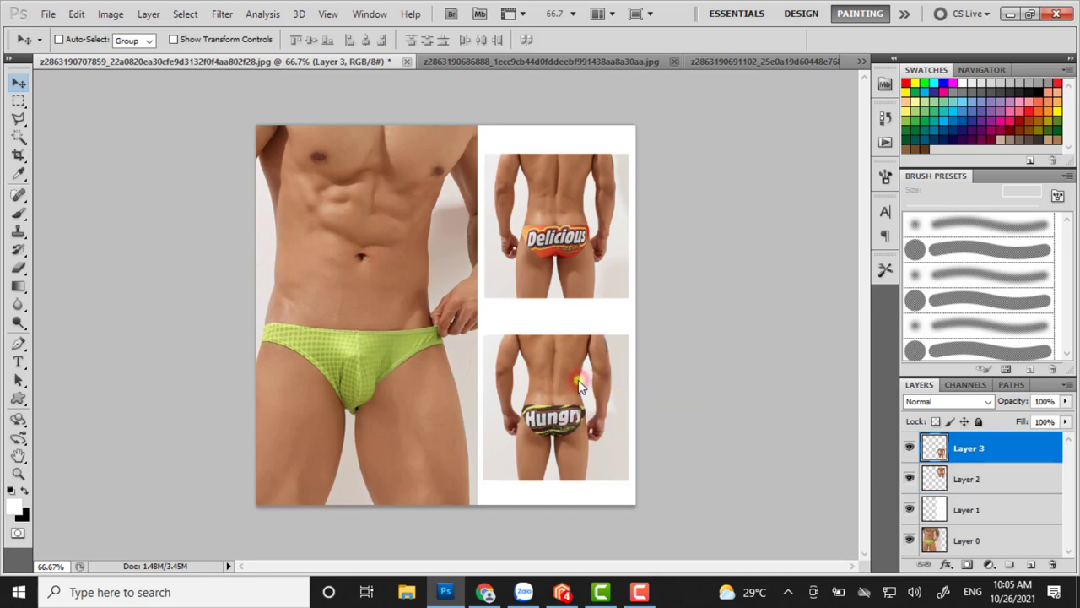
# - Save a JPEG copy named 002 in the A079 - quan lot hungry folder, accepting the default quality options
pyautogui.click(49, 14)
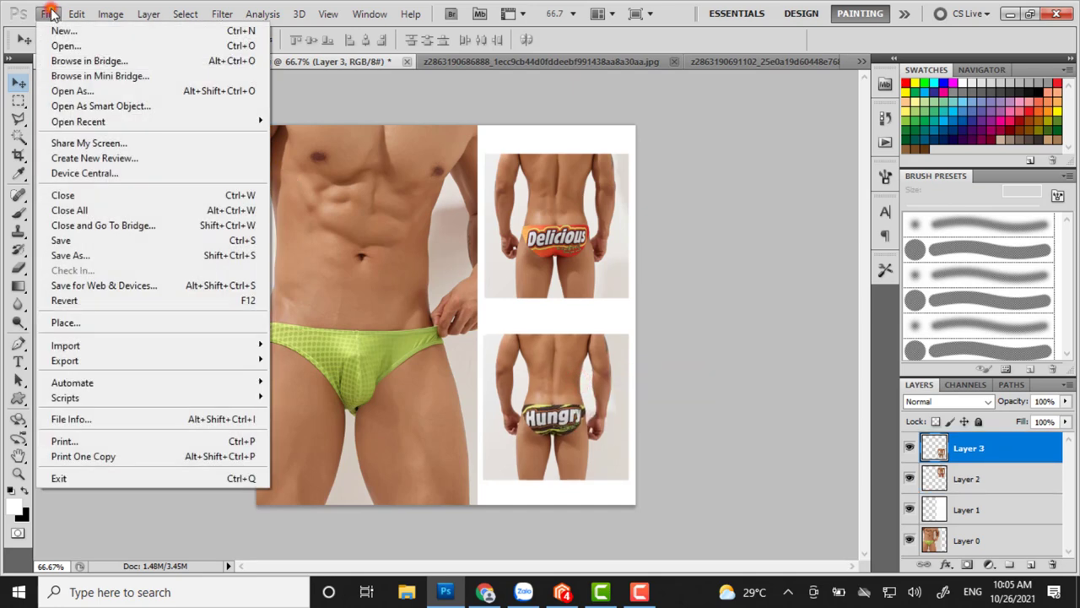
pyautogui.click(91, 255)
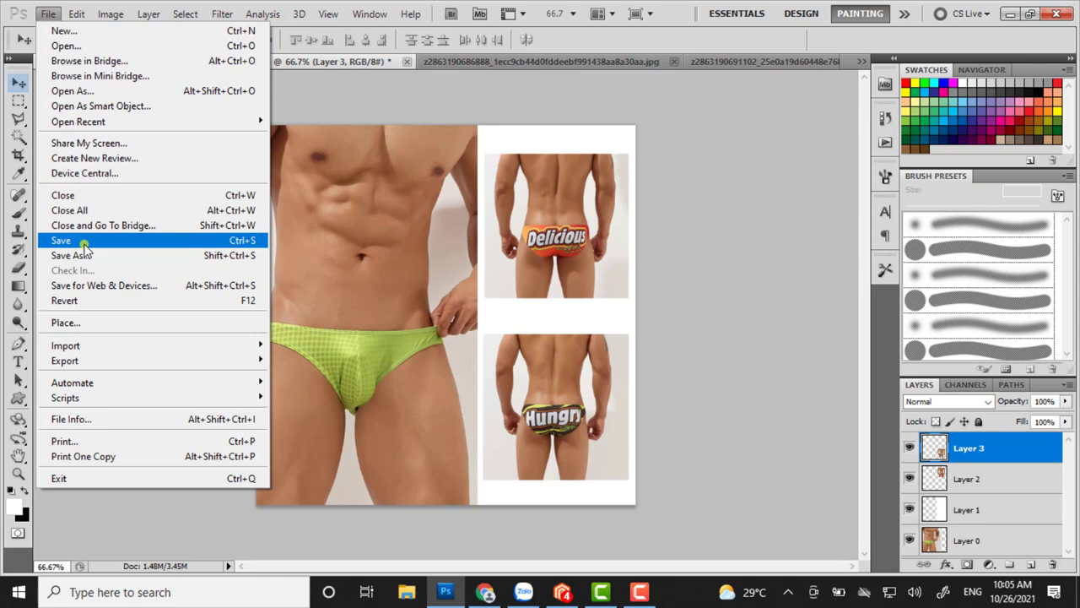
pyautogui.click(127, 257)
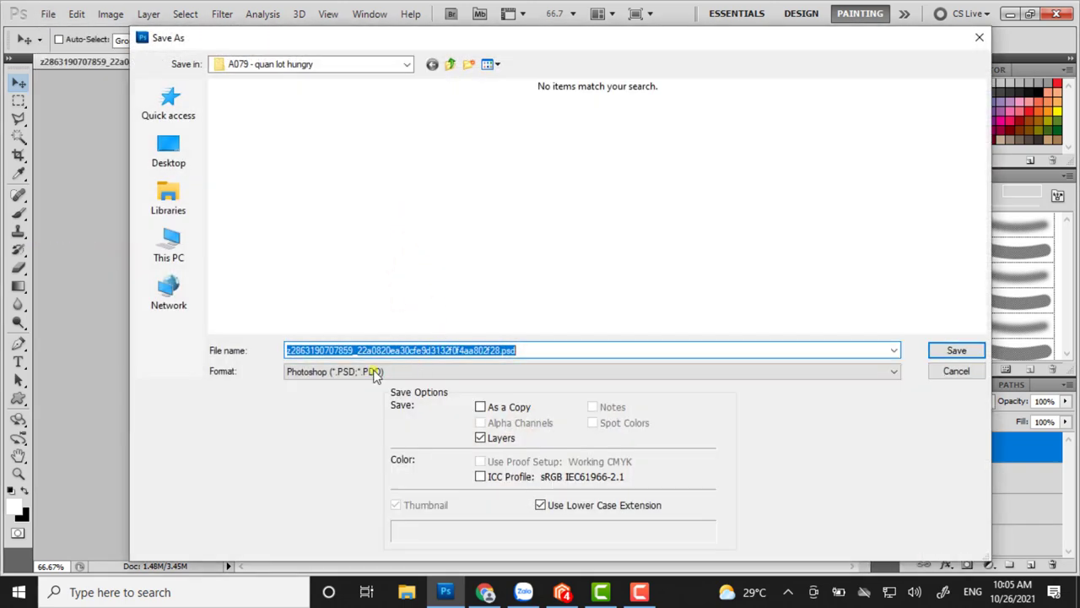
pyautogui.click(400, 375)
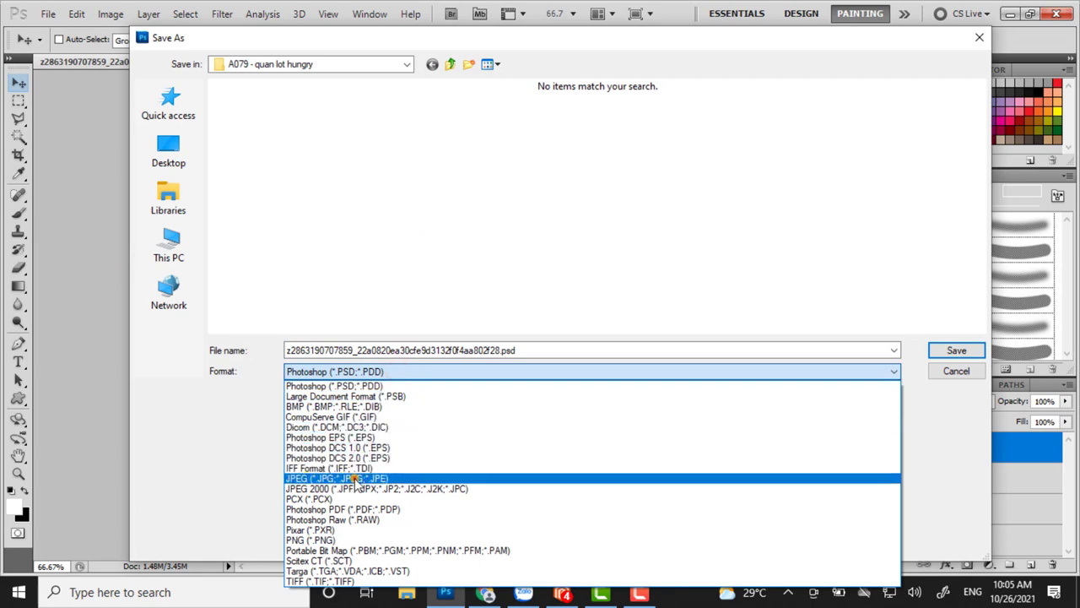
pyautogui.click(356, 481)
pyautogui.doubleClick(525, 348)
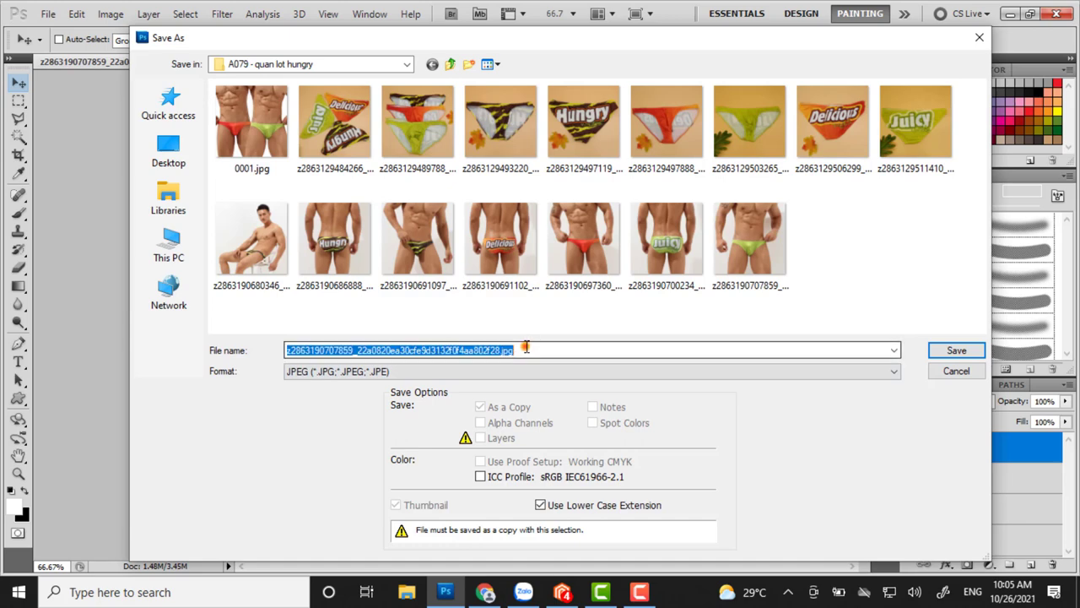
pyautogui.write('002')
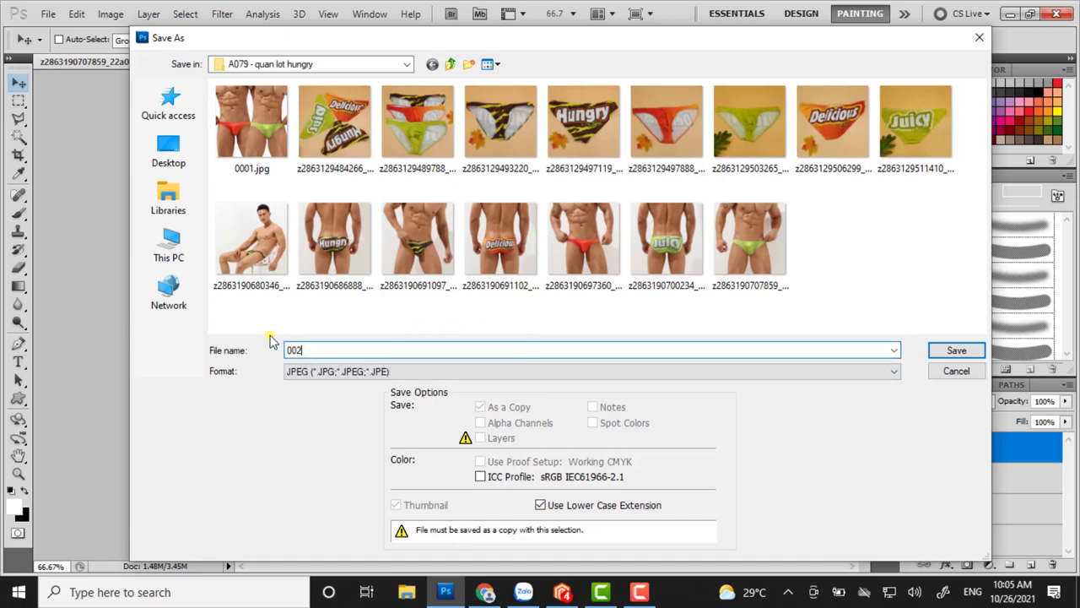
pyautogui.click(956, 350)
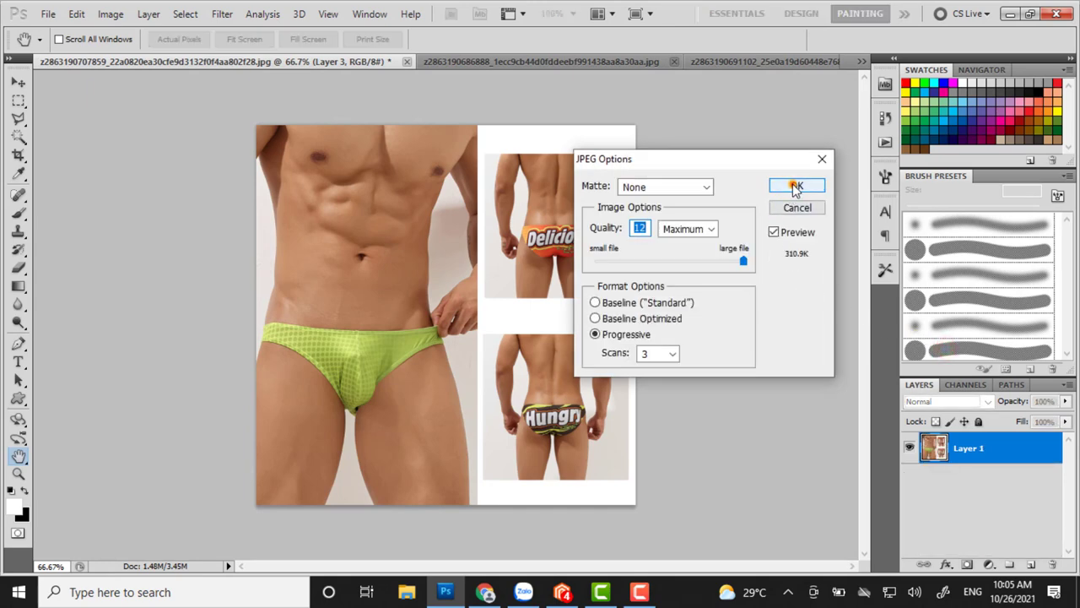
pyautogui.click(793, 184)
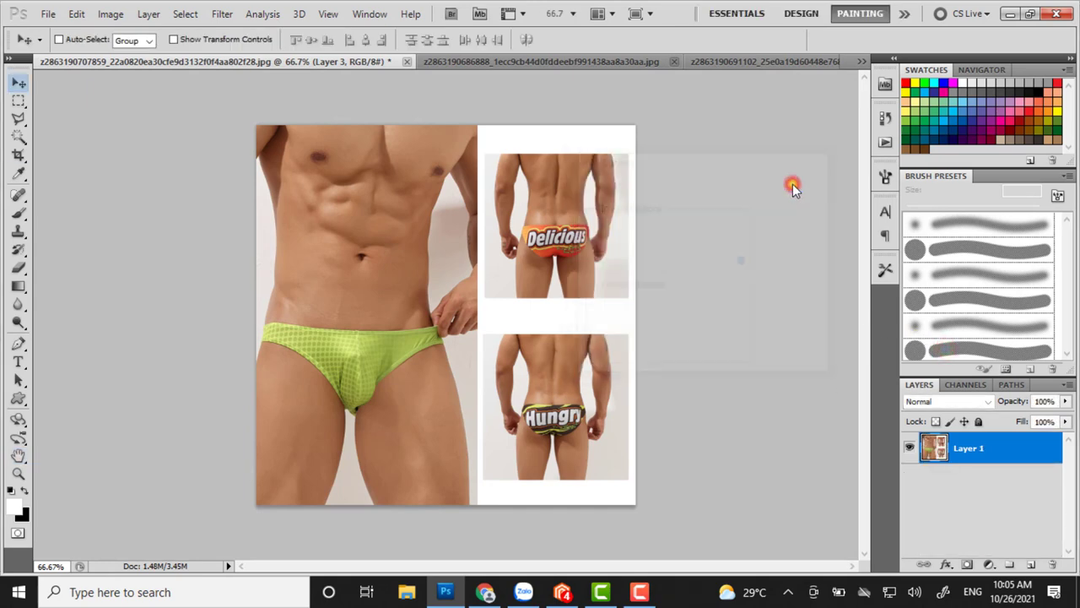
# - Close the layout without saving, then close the Hungry and Delicious photo documents
pyautogui.click(408, 61)
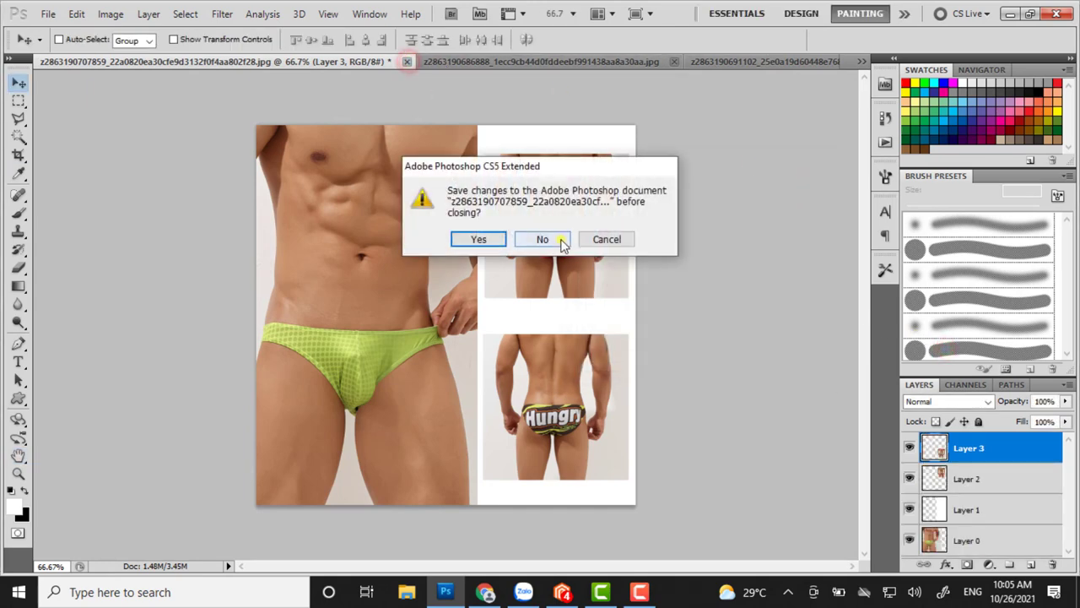
pyautogui.click(556, 238)
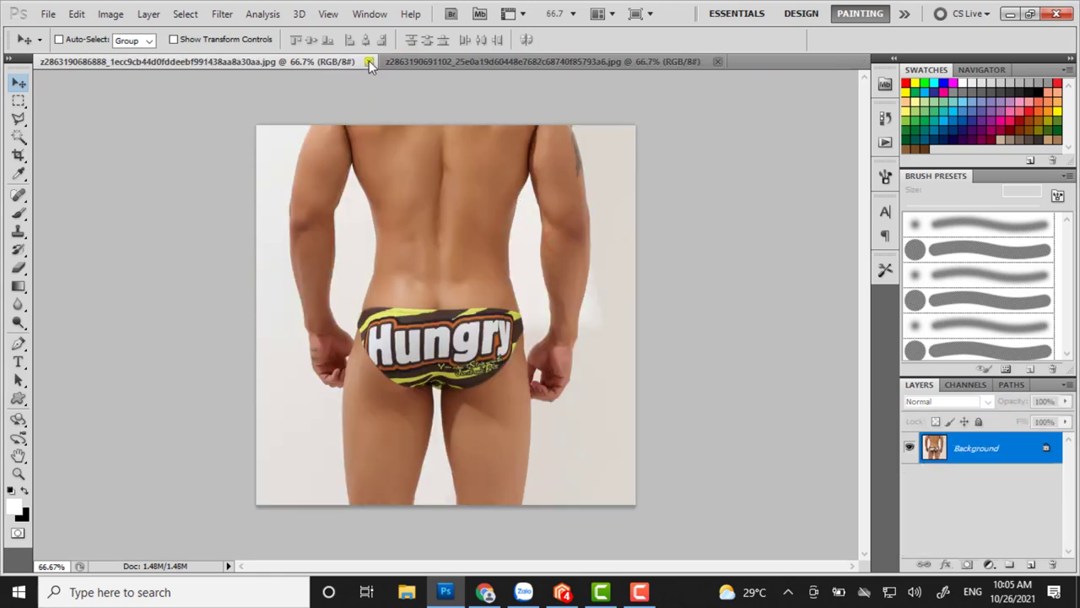
pyautogui.click(369, 60)
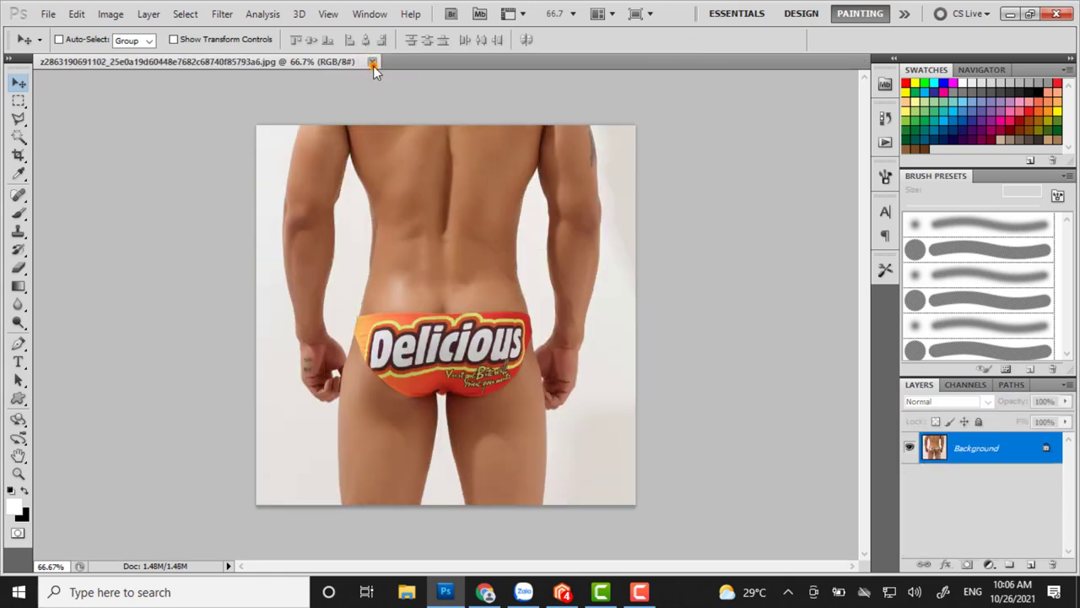
pyautogui.click(372, 62)
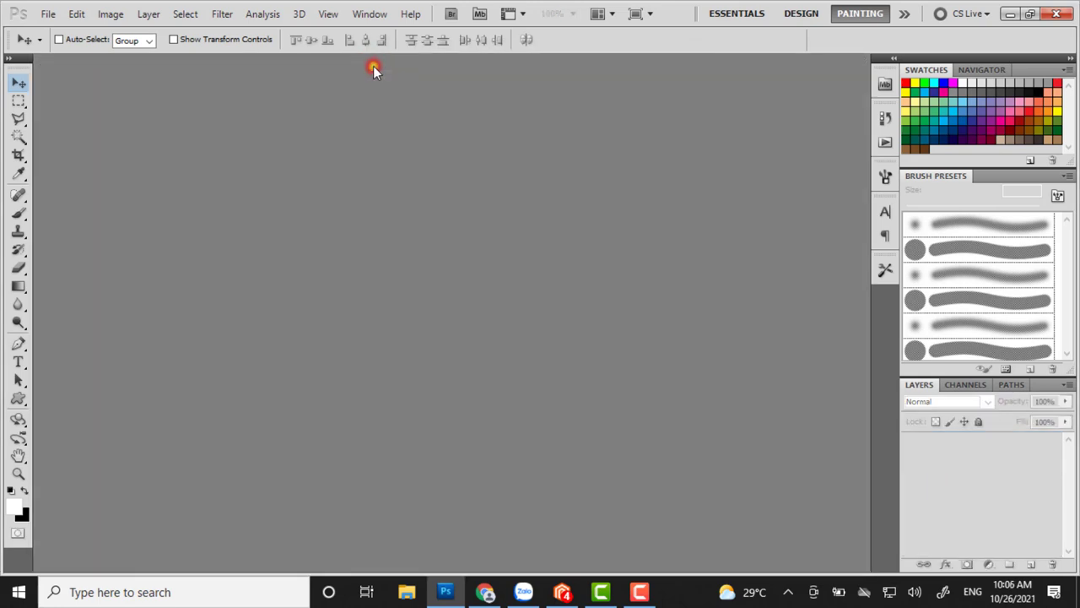
pyautogui.click(48, 14)
# - Alternate between 0001.jpg and 002.jpg in the Open dialog to compare their previews, ending on 002.jpg
pyautogui.click(66, 46)
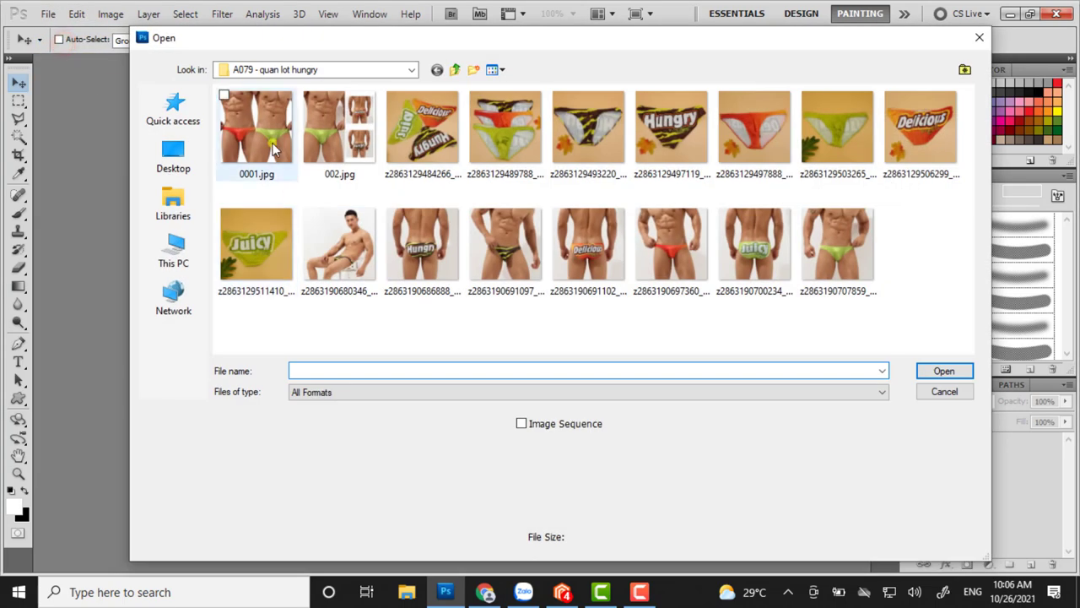
pyautogui.click(278, 135)
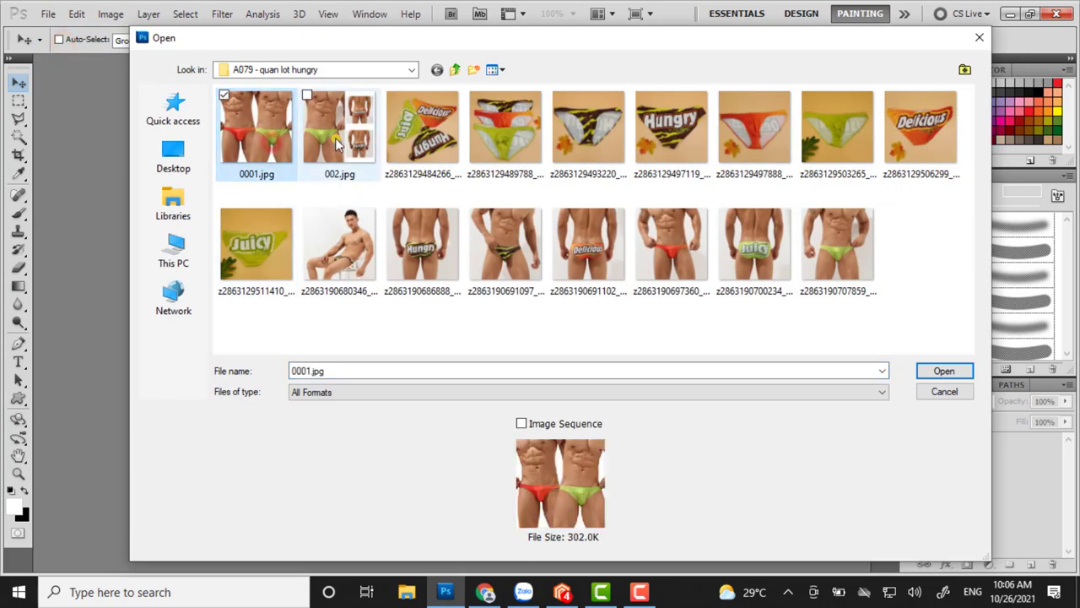
pyautogui.click(334, 137)
pyautogui.click(256, 144)
pyautogui.click(332, 146)
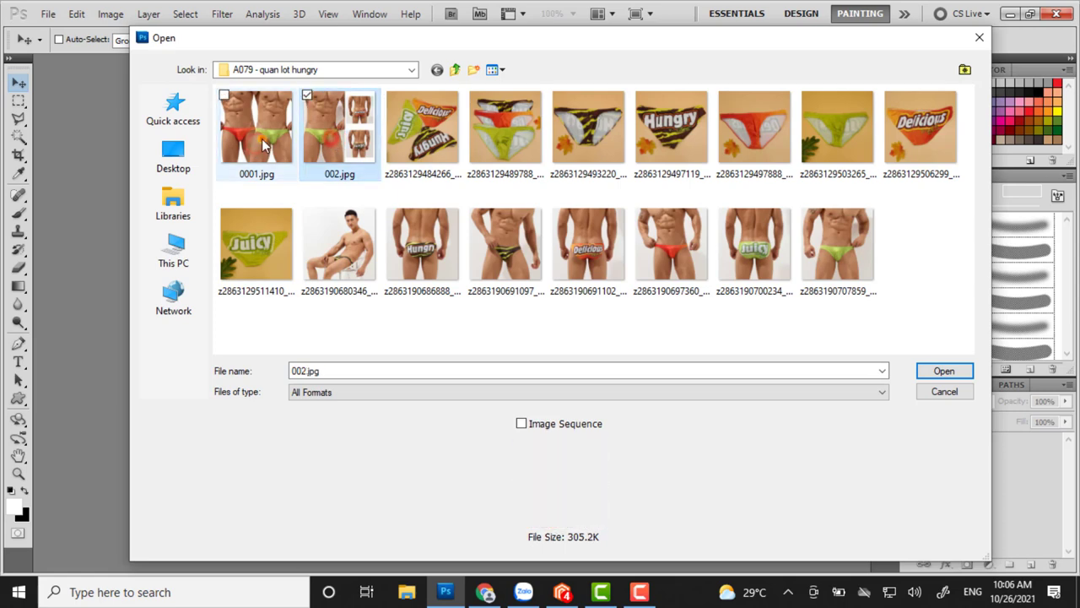
pyautogui.click(260, 135)
pyautogui.click(329, 140)
pyautogui.click(287, 151)
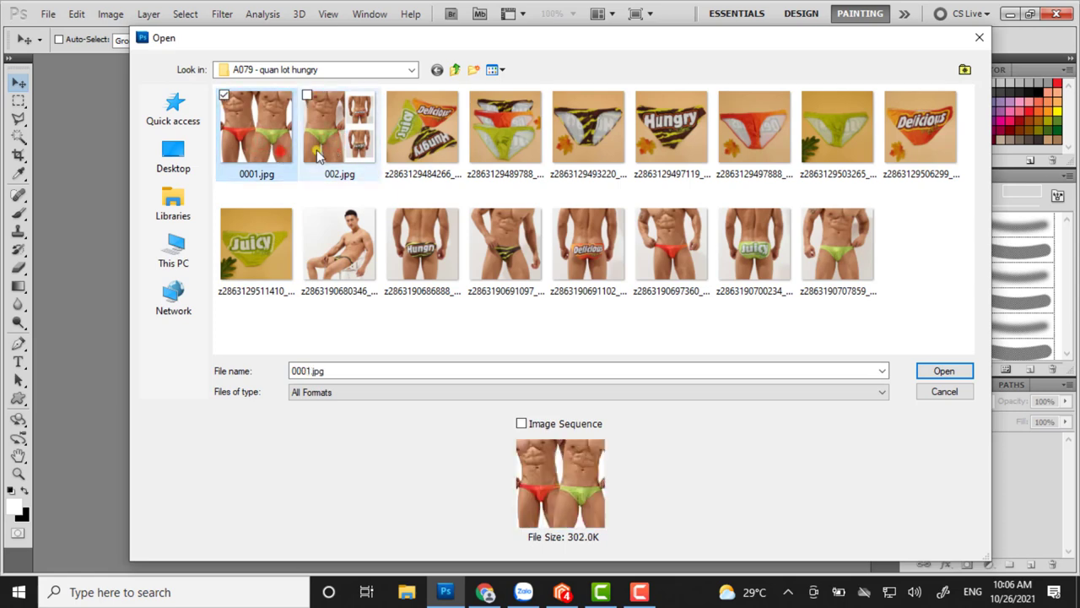
pyautogui.click(336, 148)
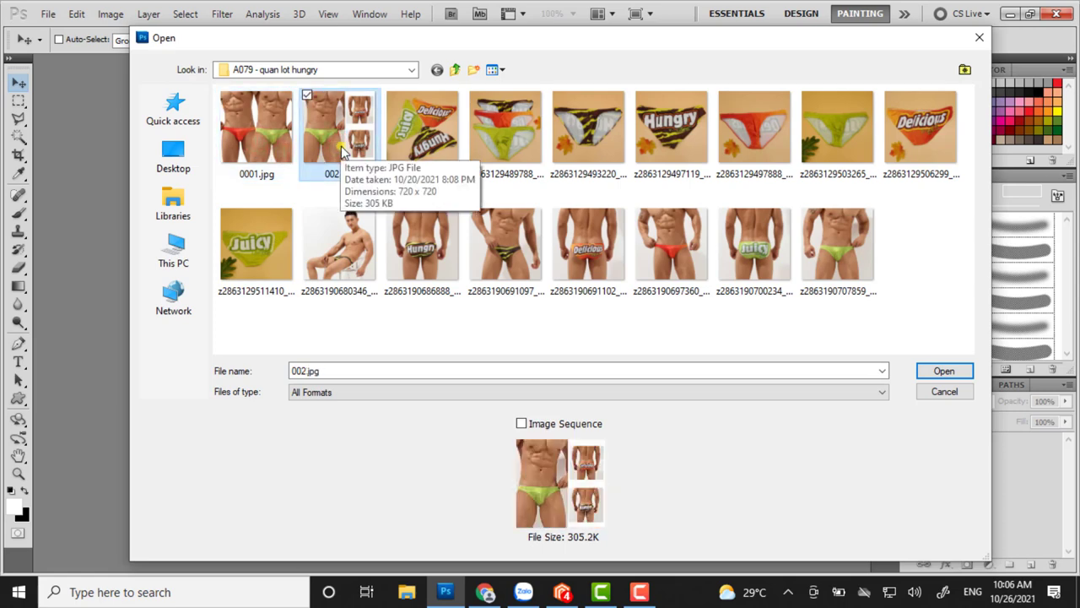
pyautogui.click(259, 160)
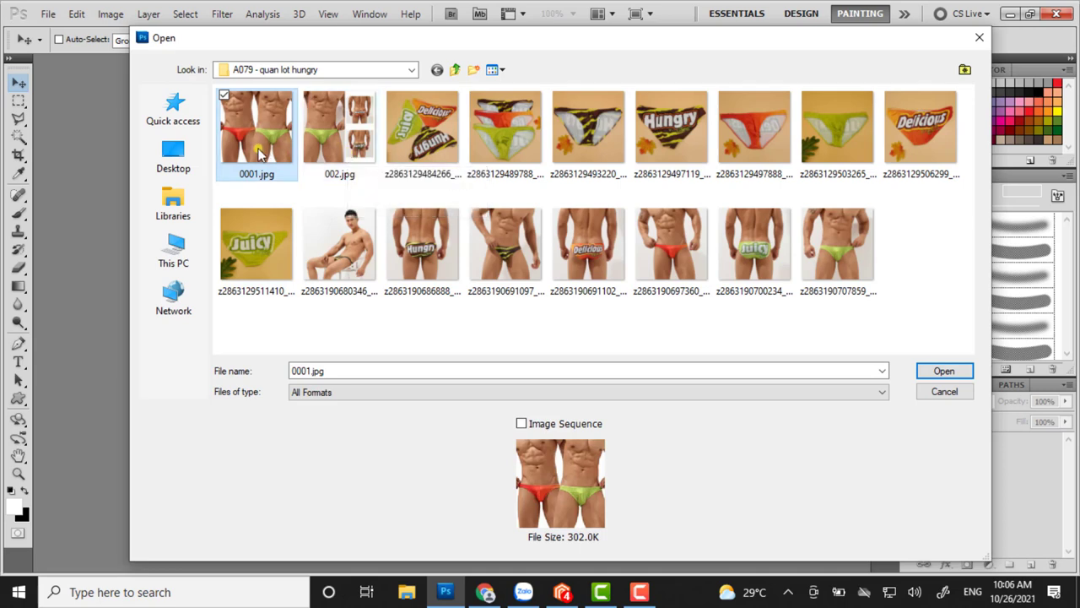
pyautogui.click(351, 143)
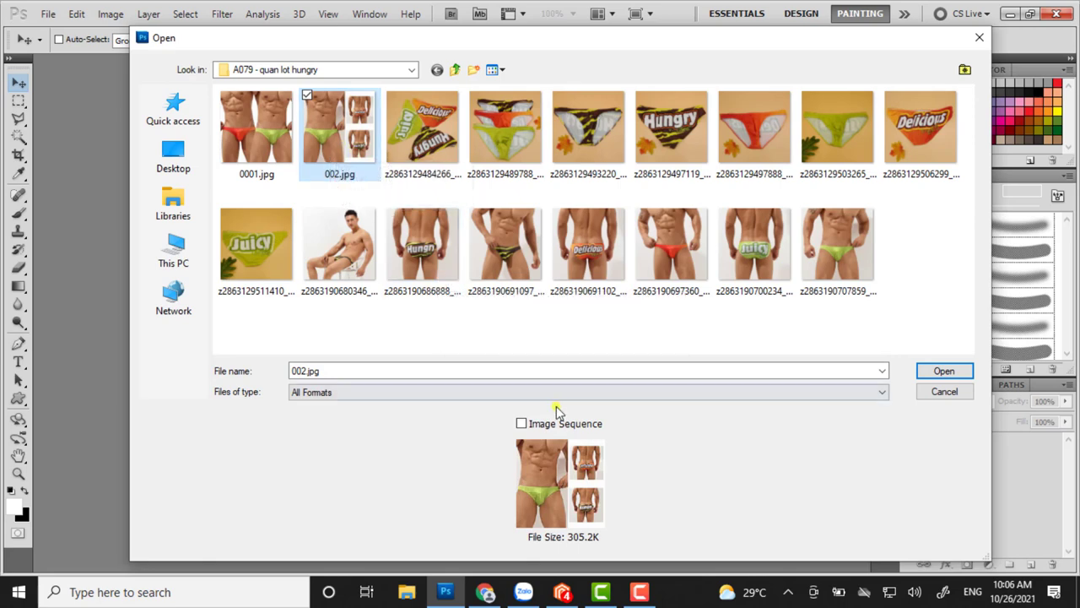
pyautogui.click(640, 591)
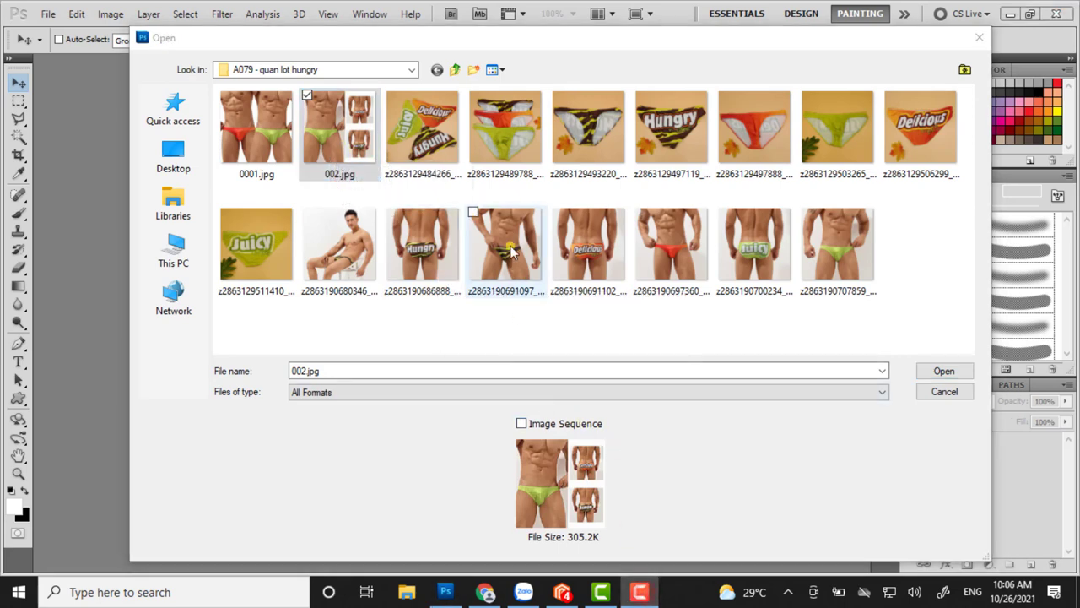